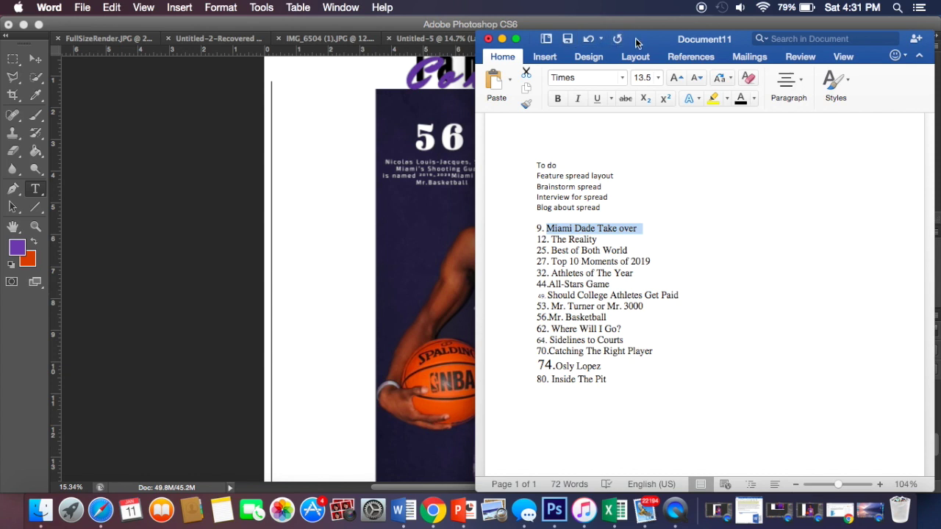
Step: Paste the 'Miami Dade Take over' title as a purple text layer and shift it right toward the photo
left_click(336, 239)
left_click(304, 156)
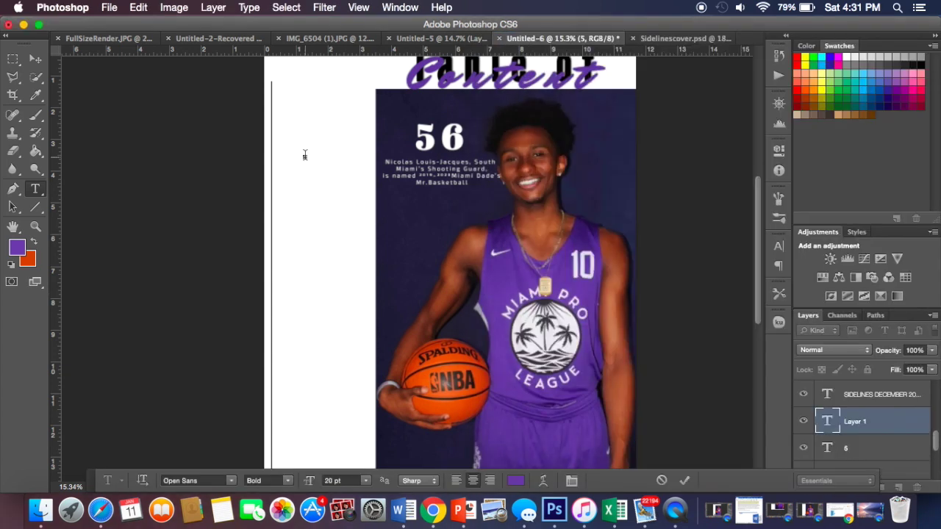
type("Miami Dade Take over")
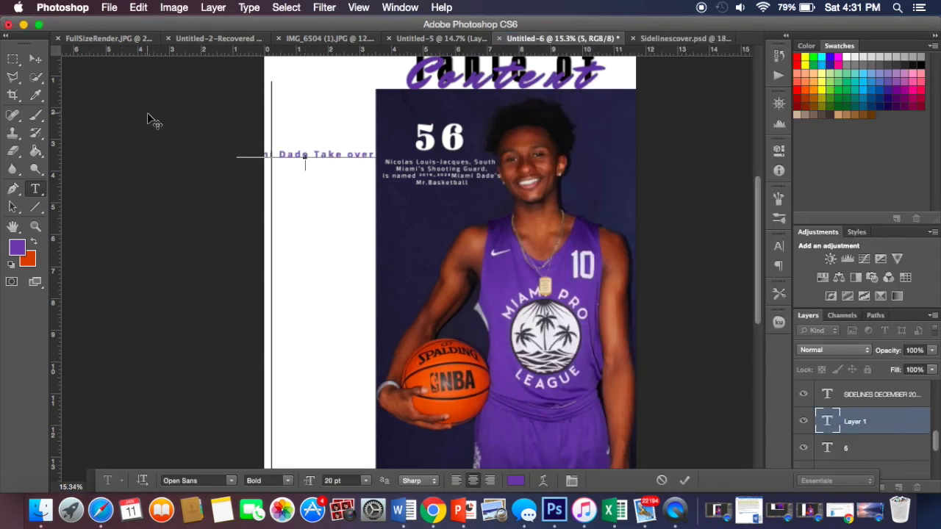
left_click(35, 59)
left_click_drag(297, 156, 353, 155)
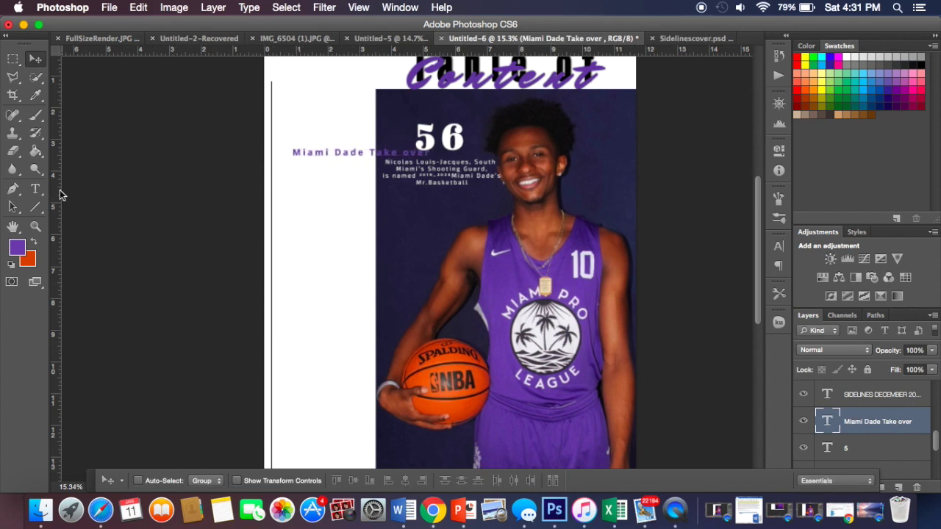
Step: Break the title onto two lines after 'Dade' and colour it black (000000)
left_click(36, 189)
left_click(363, 148)
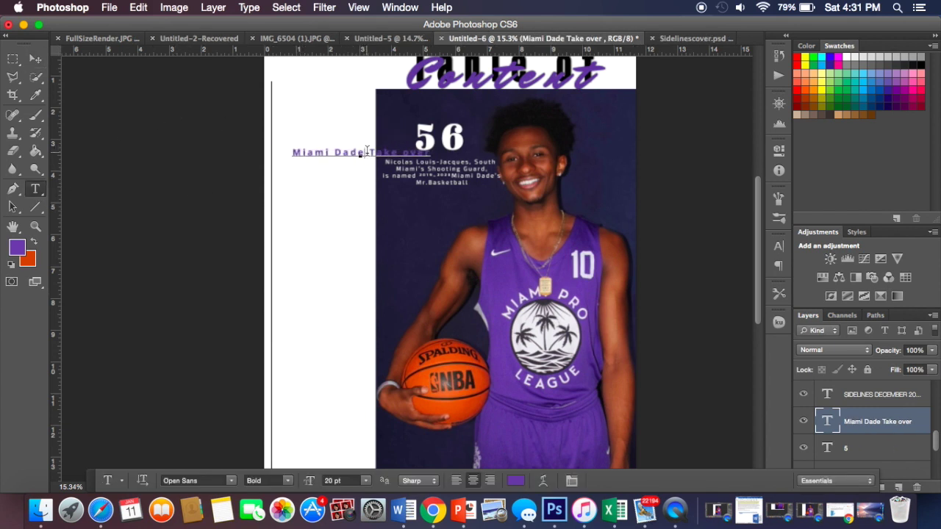
key("Return")
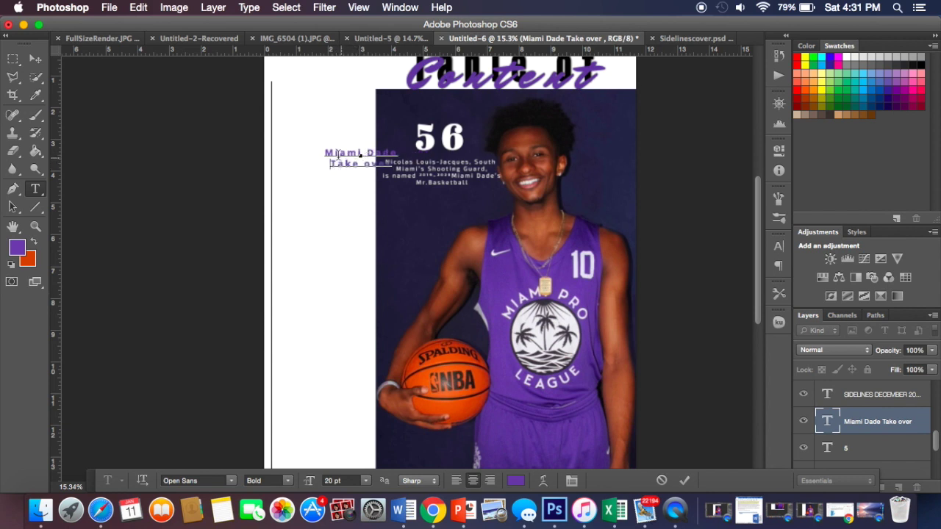
left_click_drag(324, 152, 396, 166)
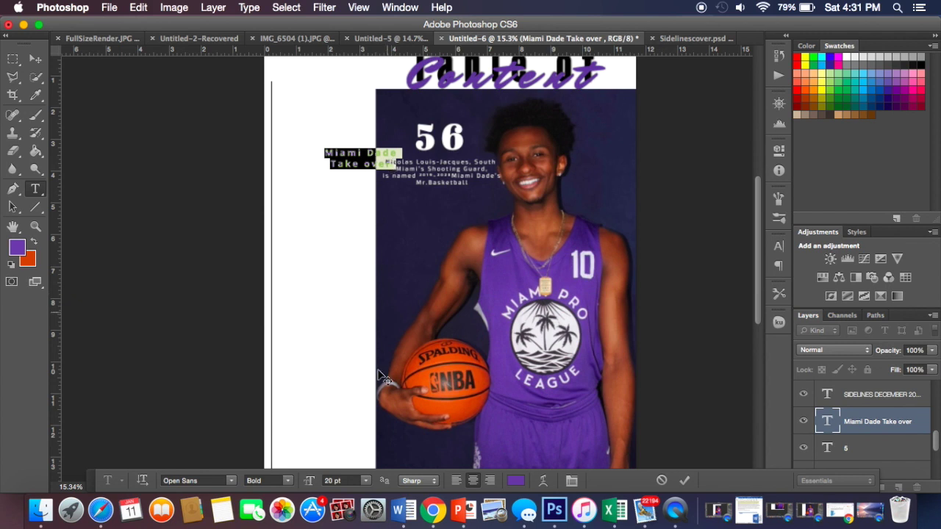
left_click(516, 481)
left_click(529, 264)
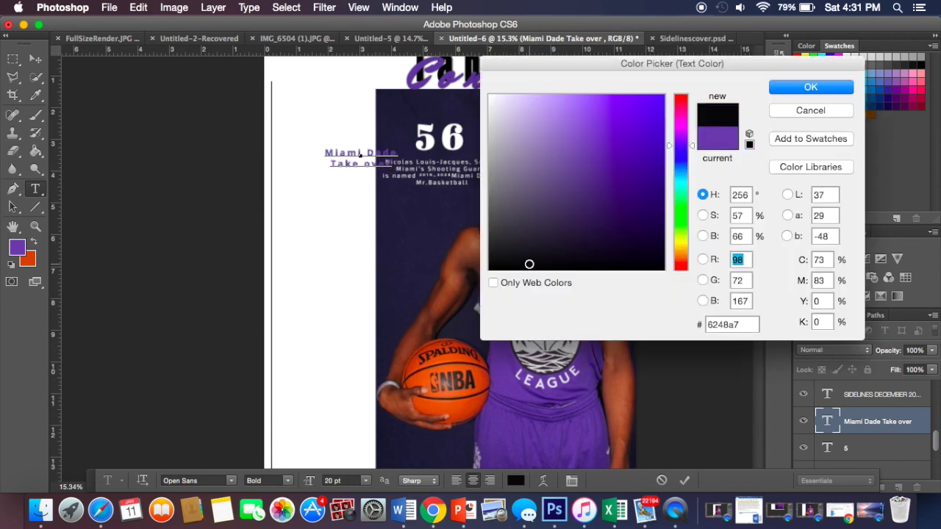
left_click(810, 87)
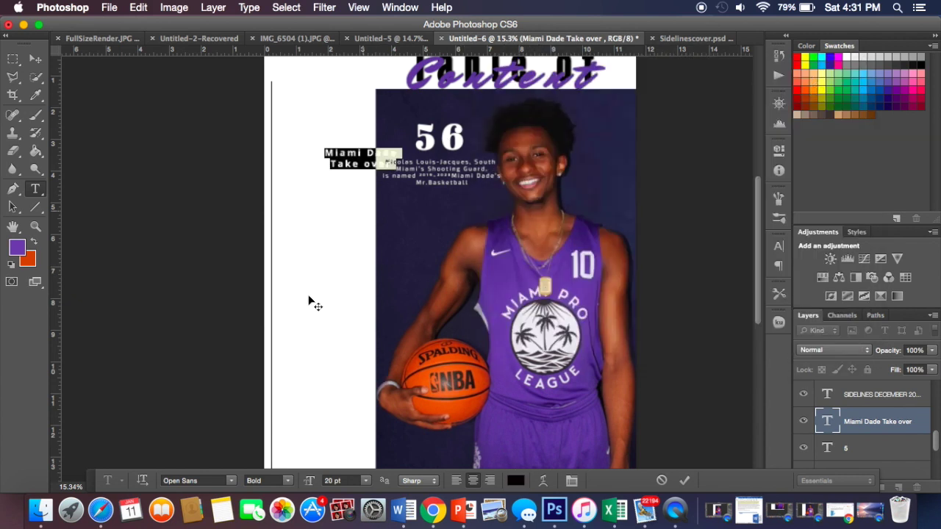
Step: Set the title font to Aleo Bold
left_click(228, 481)
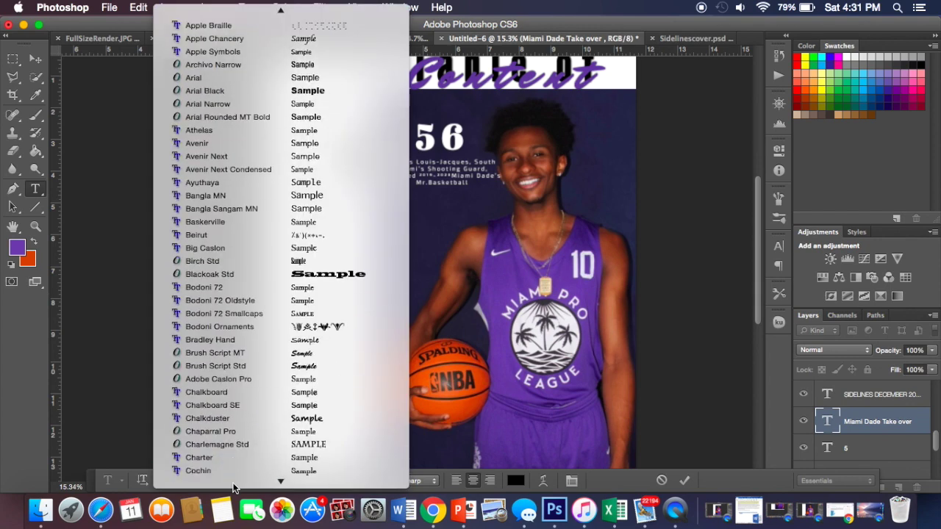
scroll(235, 425, "up", 5)
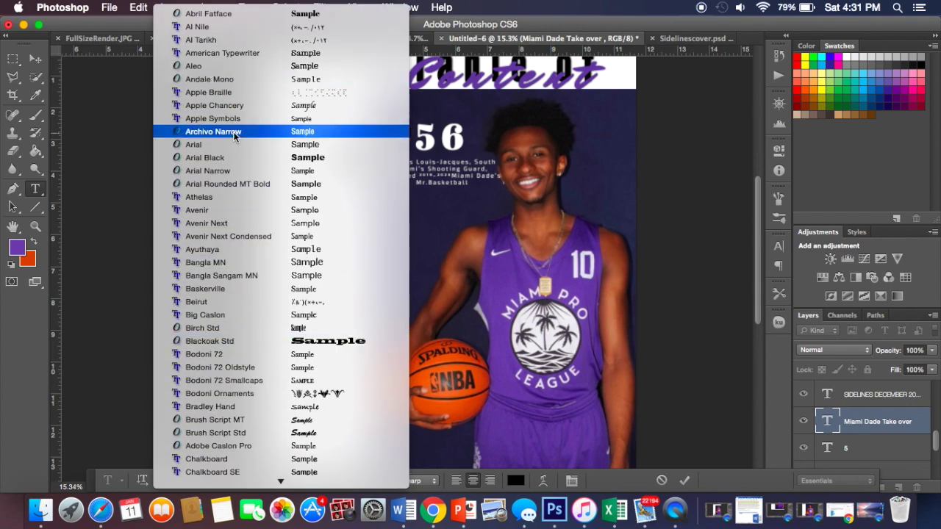
scroll(220, 22, "down", 3)
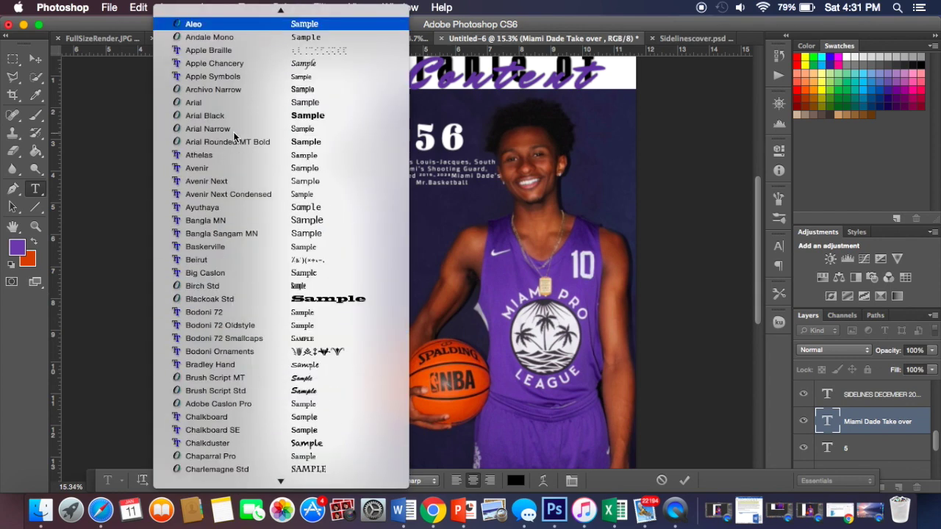
left_click(218, 25)
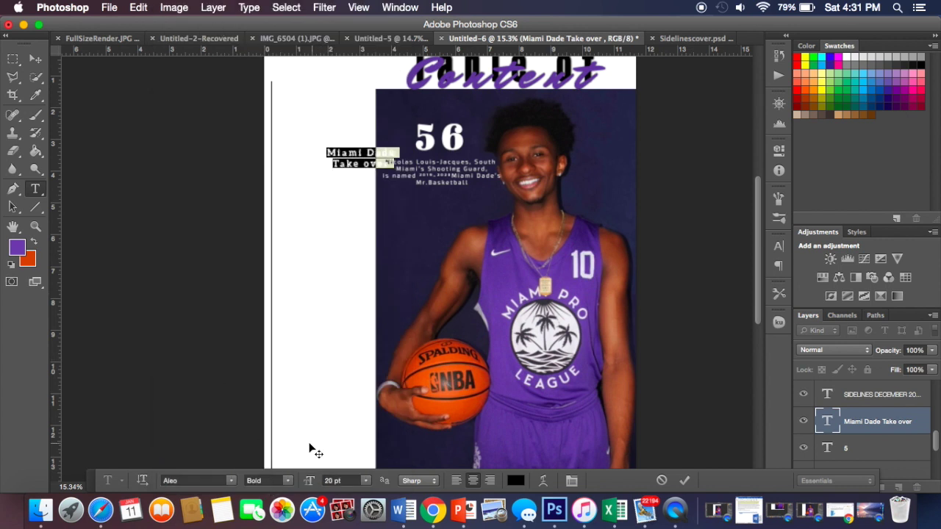
left_click(291, 480)
left_click(279, 480)
left_click(35, 59)
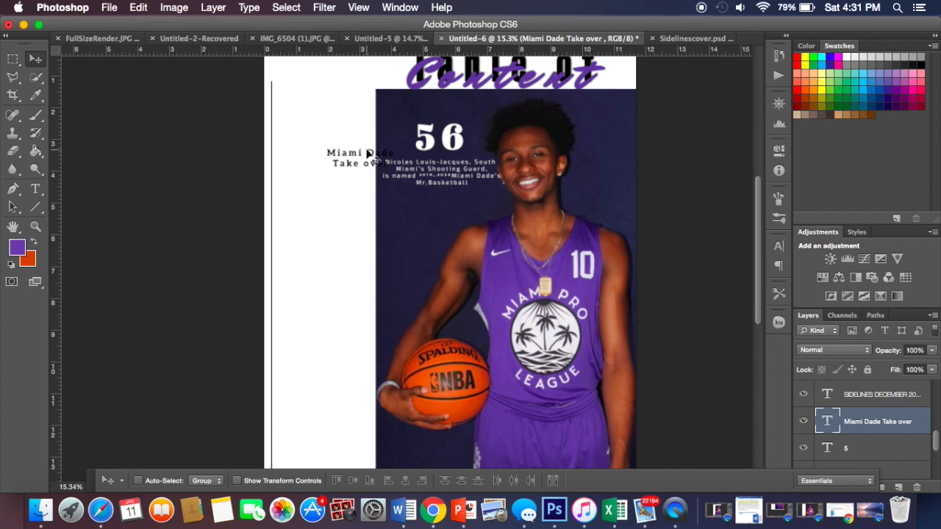
Step: Move the title up and left, then left-align its lines
left_click_drag(361, 150, 334, 134)
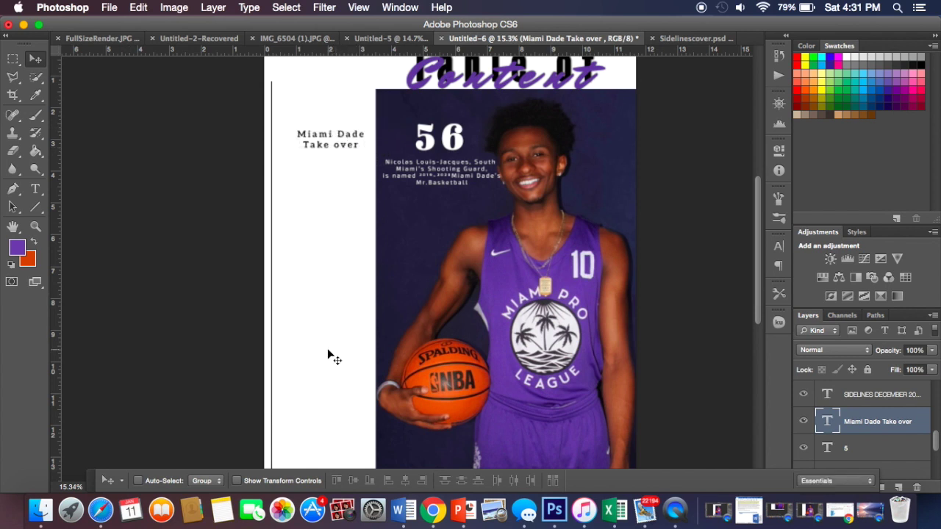
left_click(35, 189)
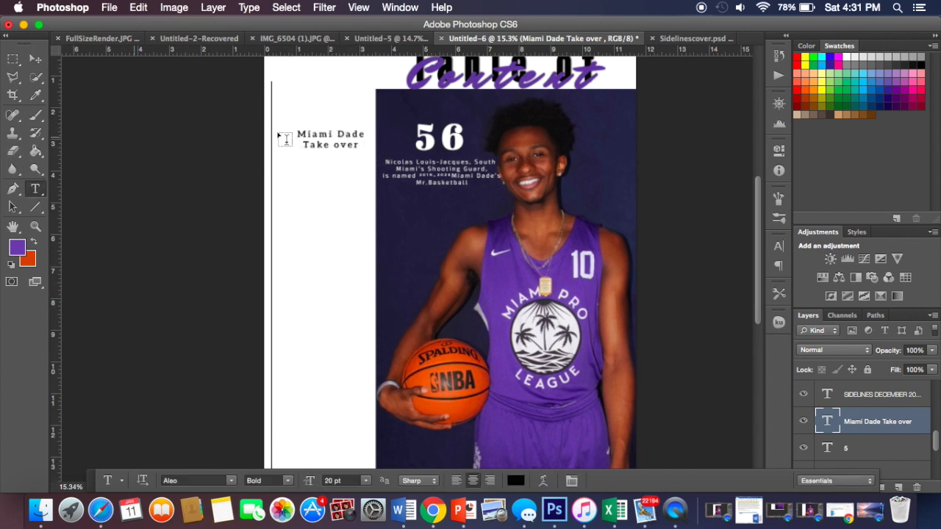
left_click_drag(356, 144, 286, 130)
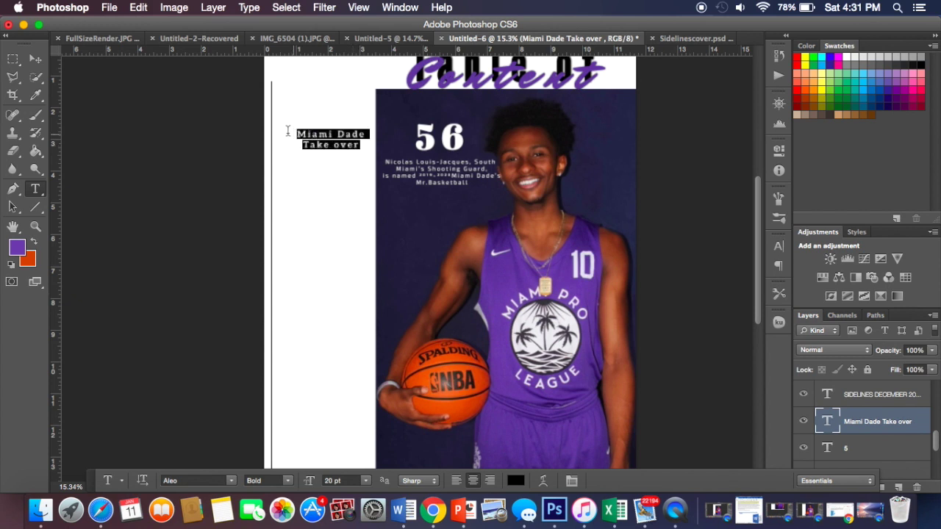
left_click(457, 479)
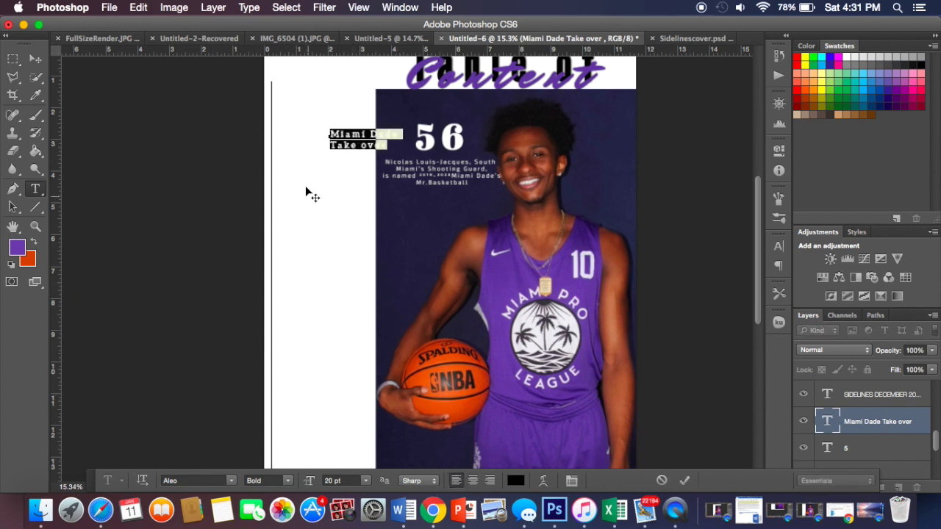
Step: Switch the title font to Lato Black
left_click(231, 480)
scroll(230, 471, "down", 20)
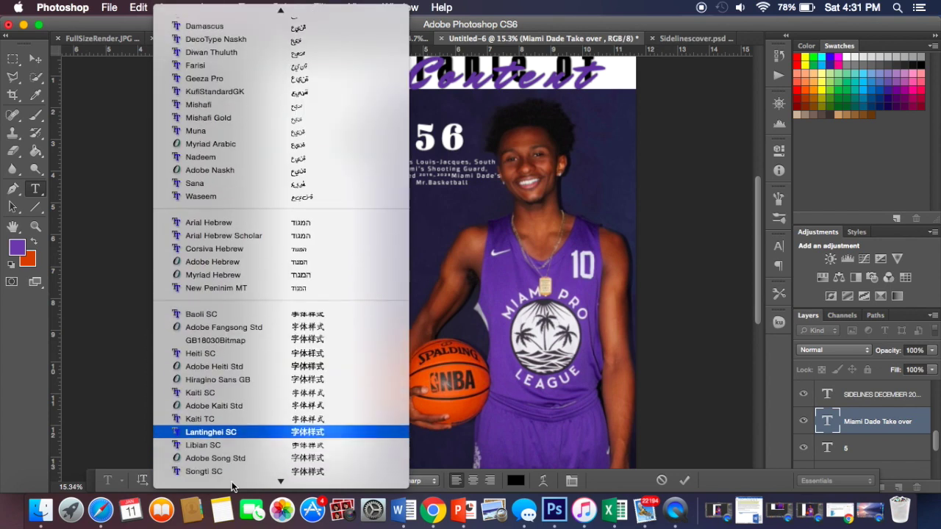
scroll(205, 132, "up", 5)
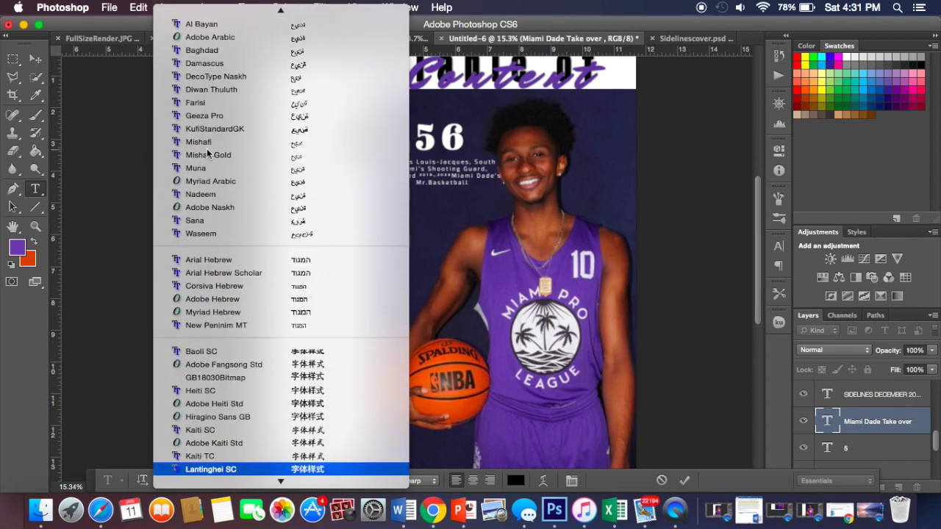
left_click(200, 24)
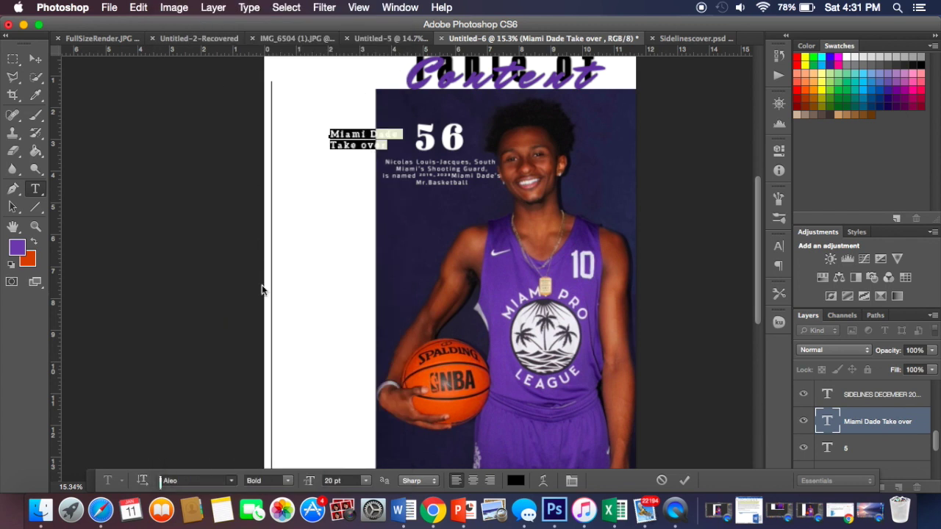
left_click(287, 483)
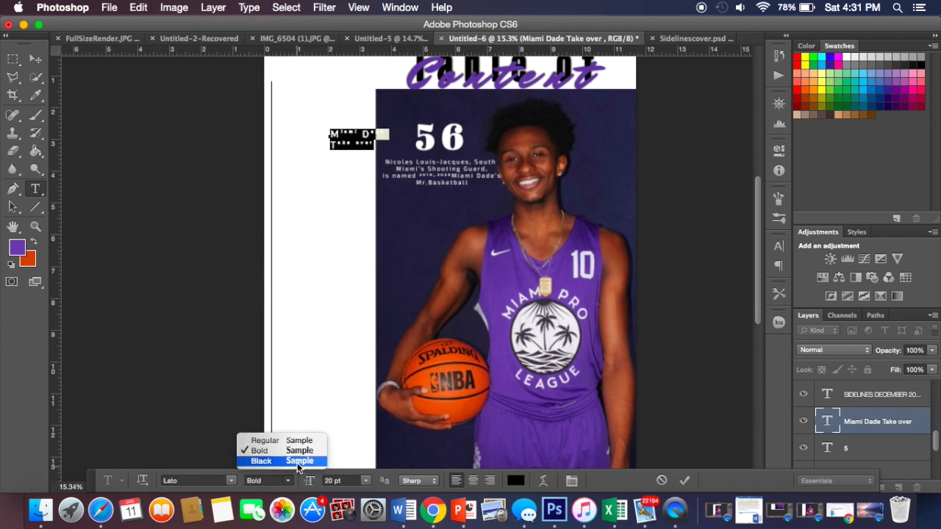
left_click(297, 464)
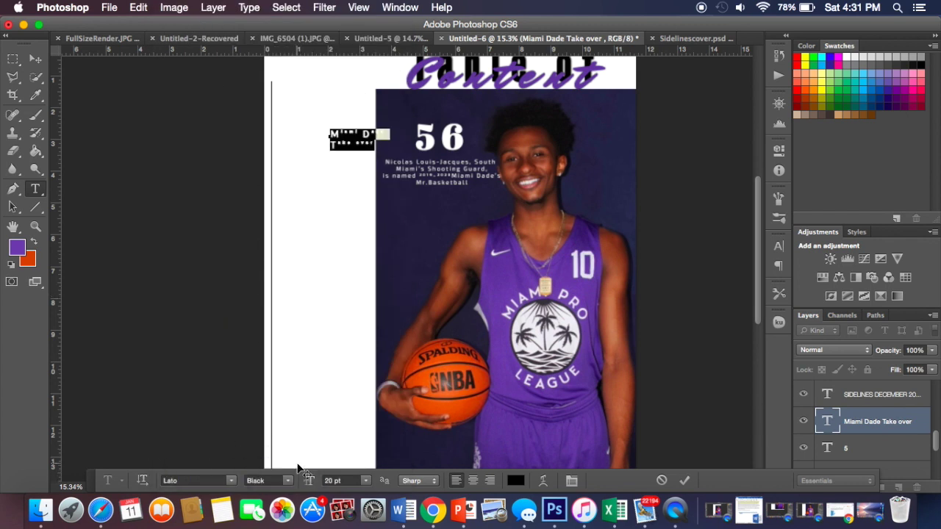
left_click(38, 61)
Step: Shift the title further left, then delete all its text, leaving an empty text layer
left_click_drag(354, 149, 325, 151)
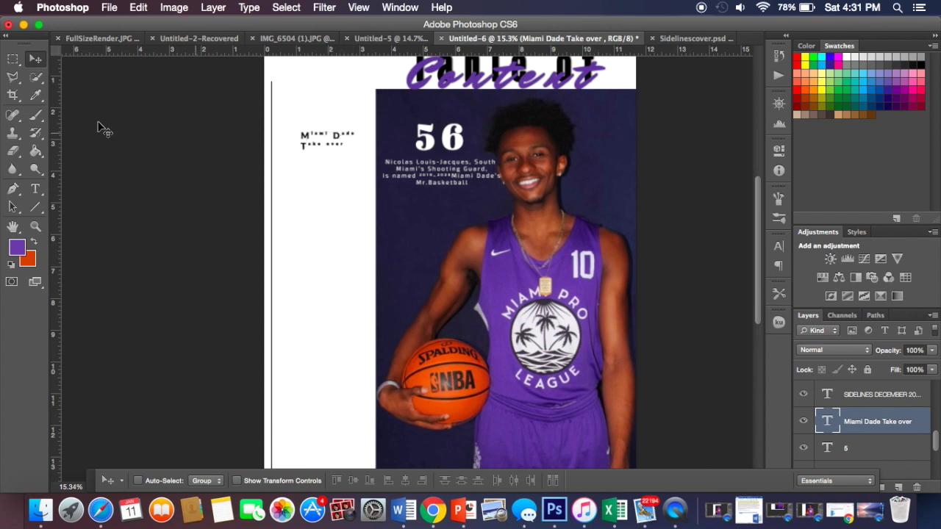
left_click(35, 189)
left_click_drag(360, 140, 284, 126)
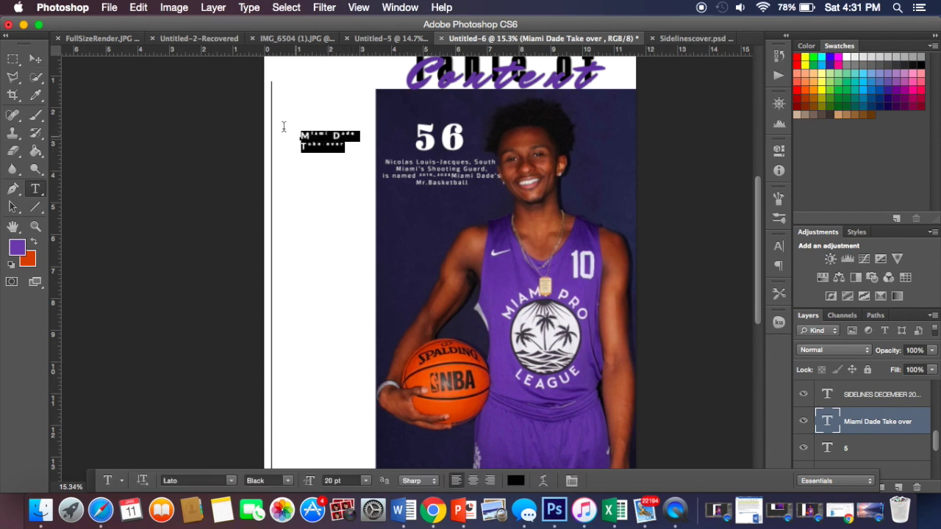
key("BackSpace")
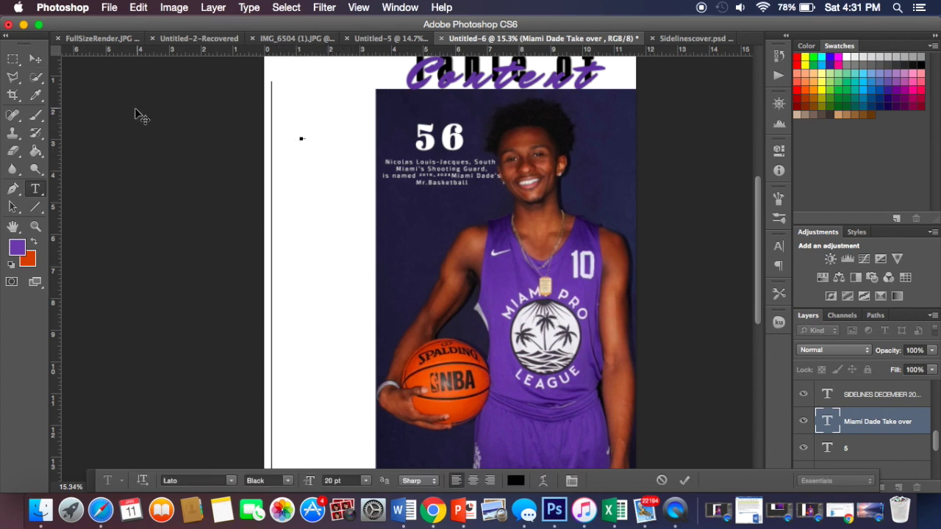
left_click(35, 58)
left_click(35, 189)
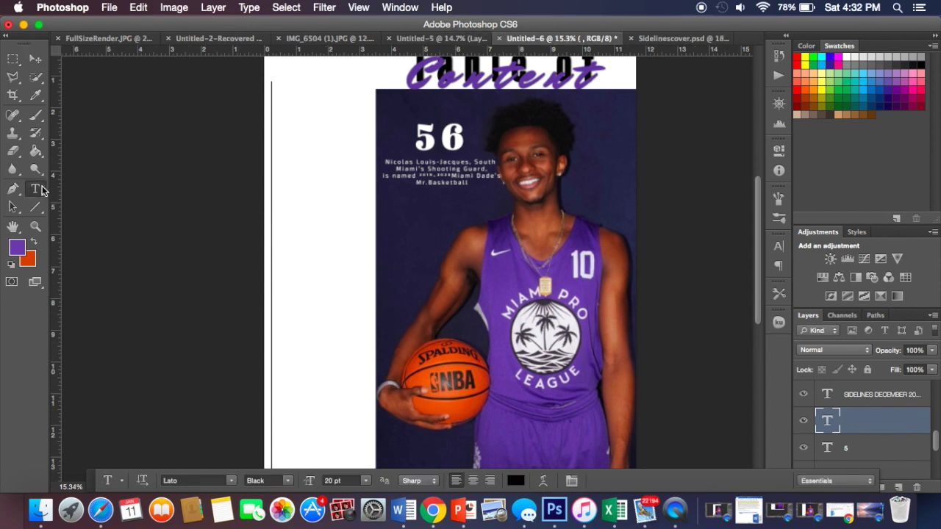
Step: Start a new text layer in the left margin set in Lato Bold
left_click(294, 243)
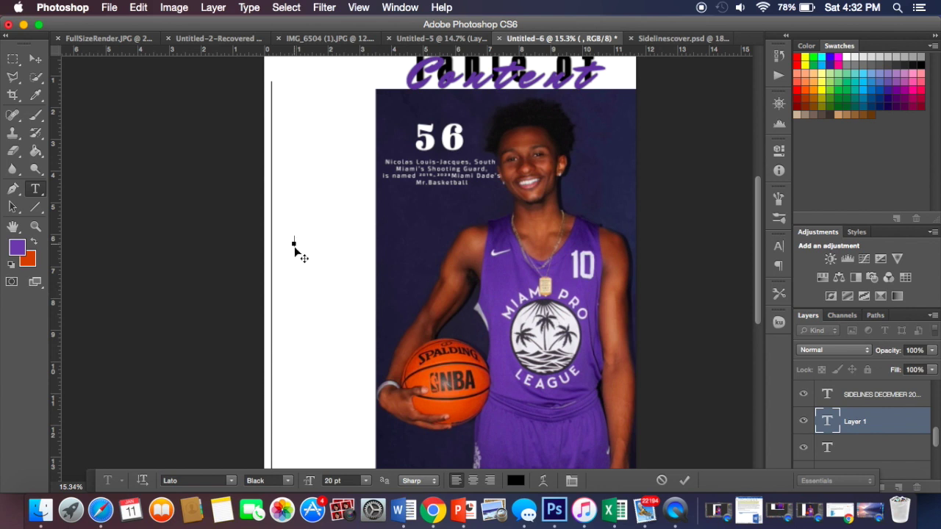
left_click(230, 481)
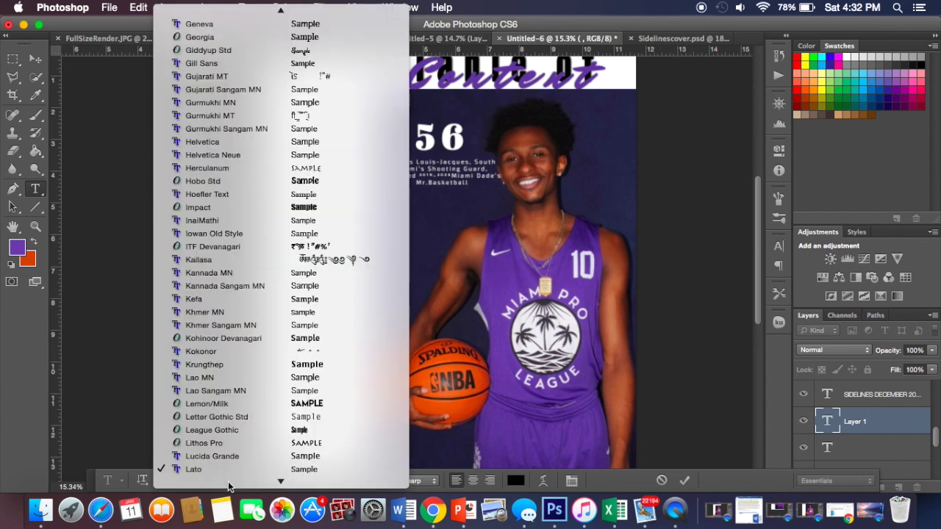
scroll(228, 482, "down", 5)
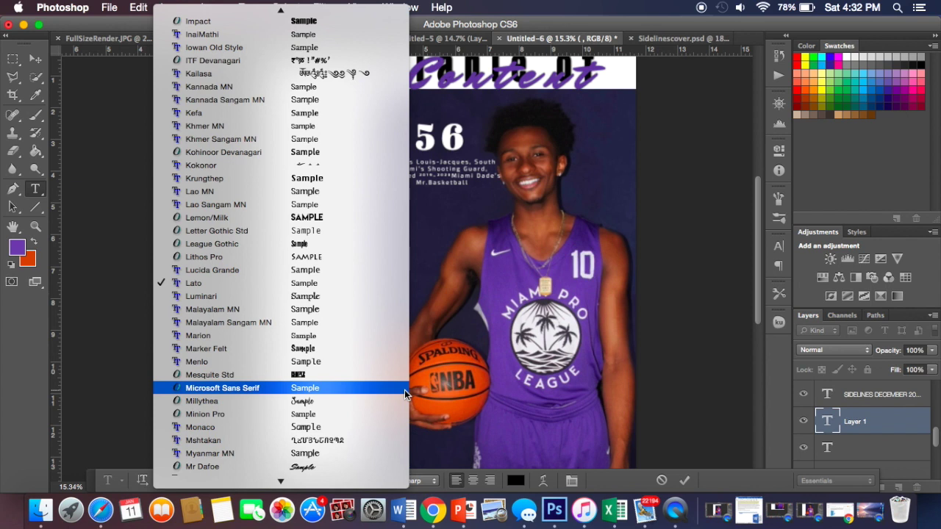
left_click(364, 286)
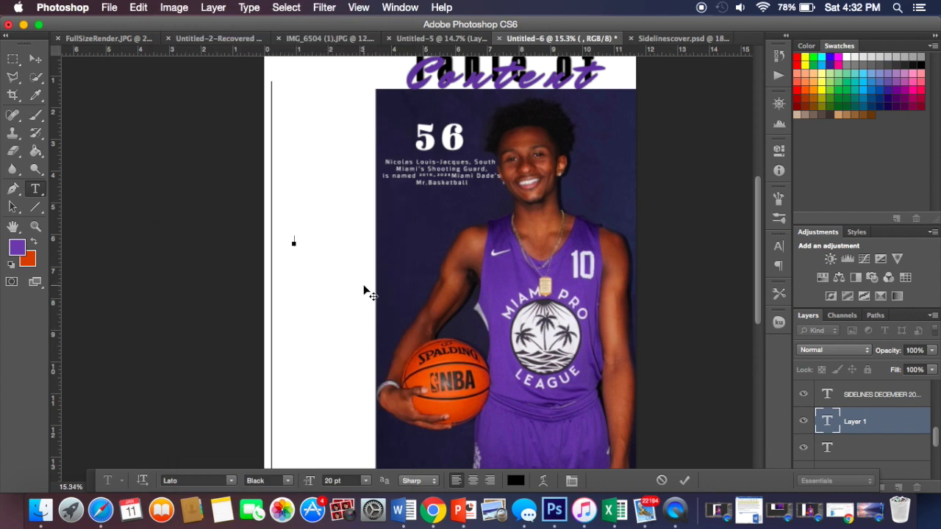
left_click(286, 482)
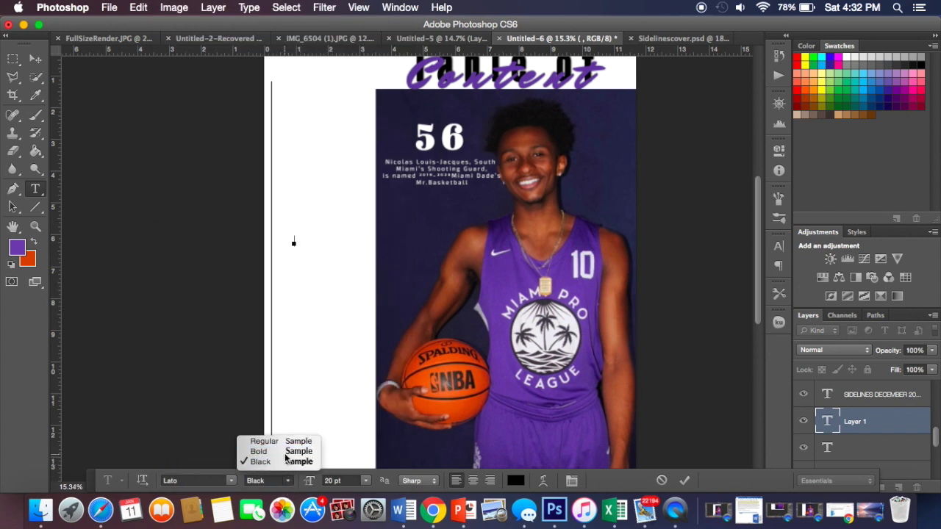
left_click(287, 451)
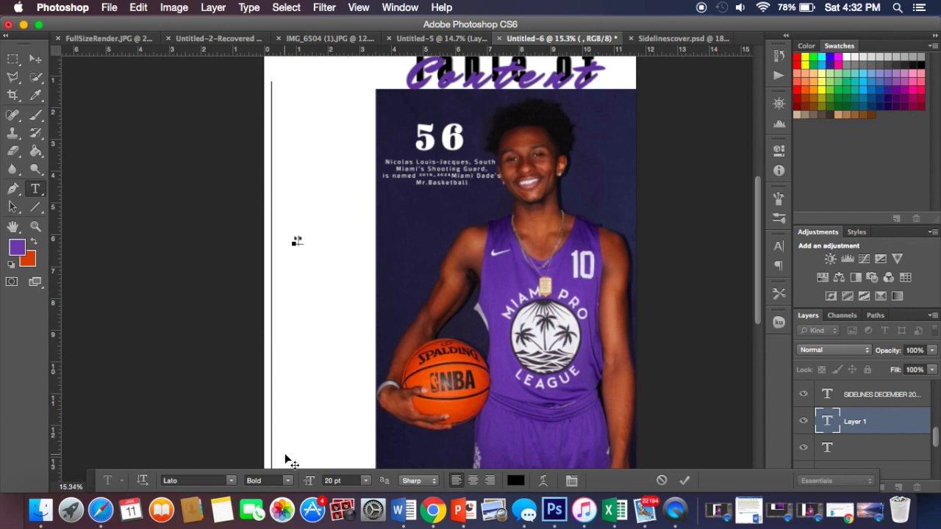
Step: Type a test letter, resize it to 30 pt, then delete it
type("Miami")
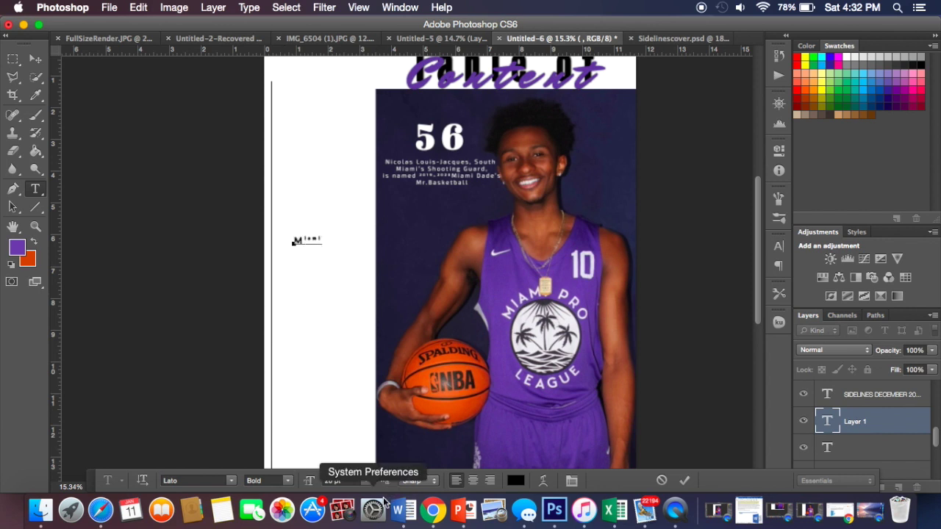
left_click(366, 481)
left_click(345, 440)
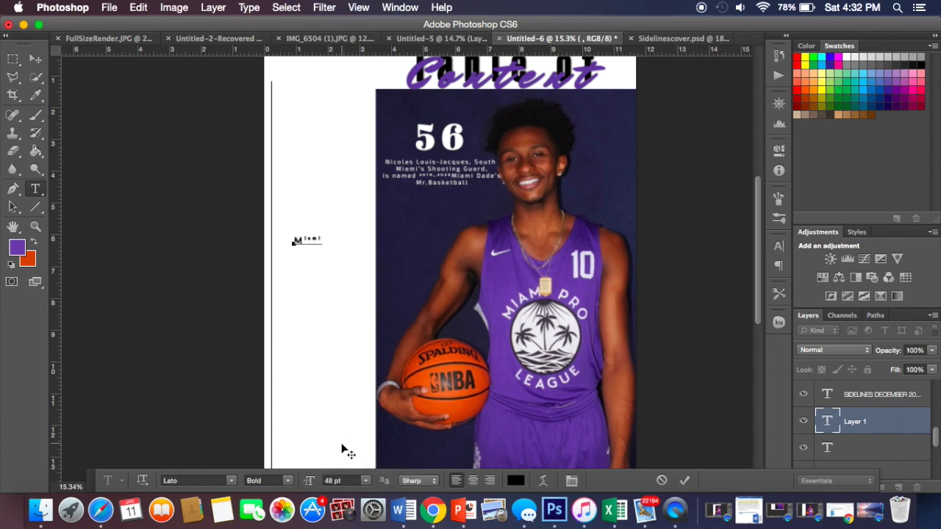
left_click_drag(319, 239, 288, 240)
left_click(309, 238)
double_click(308, 238)
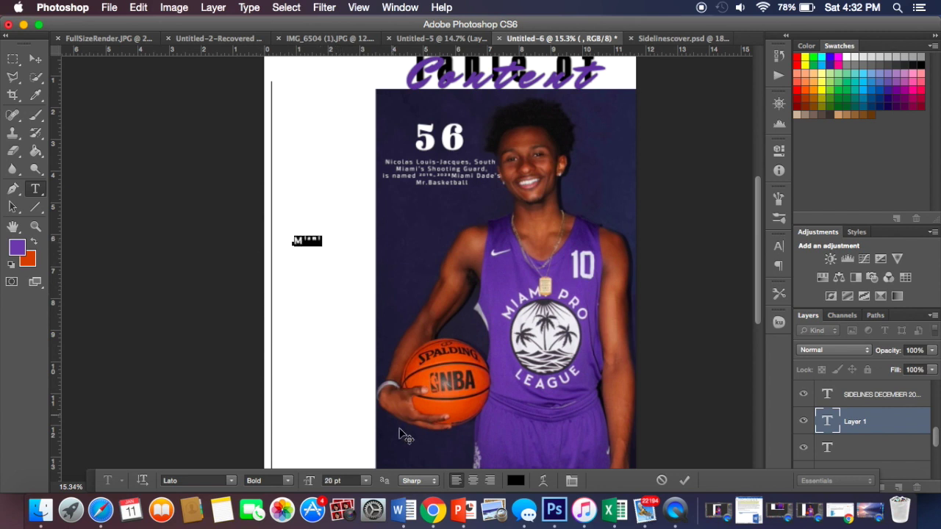
left_click(365, 481)
left_click(357, 422)
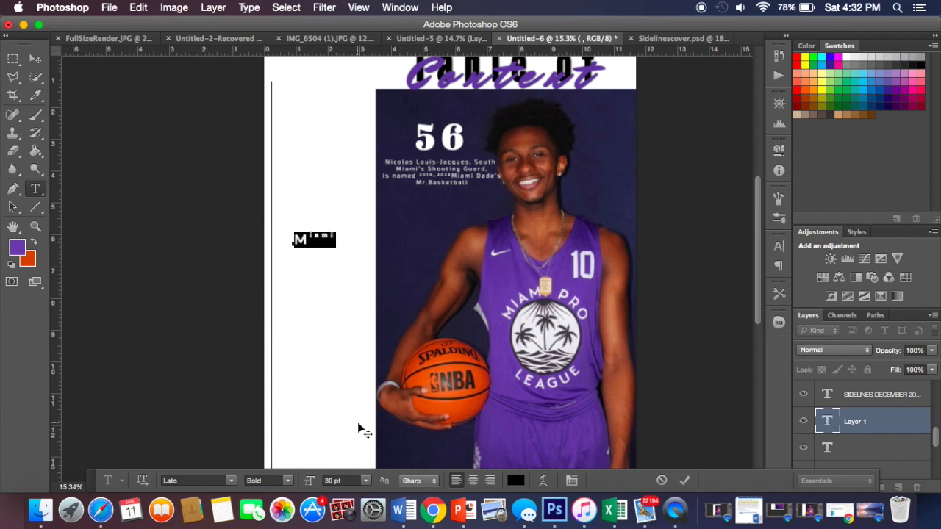
key("BackSpace")
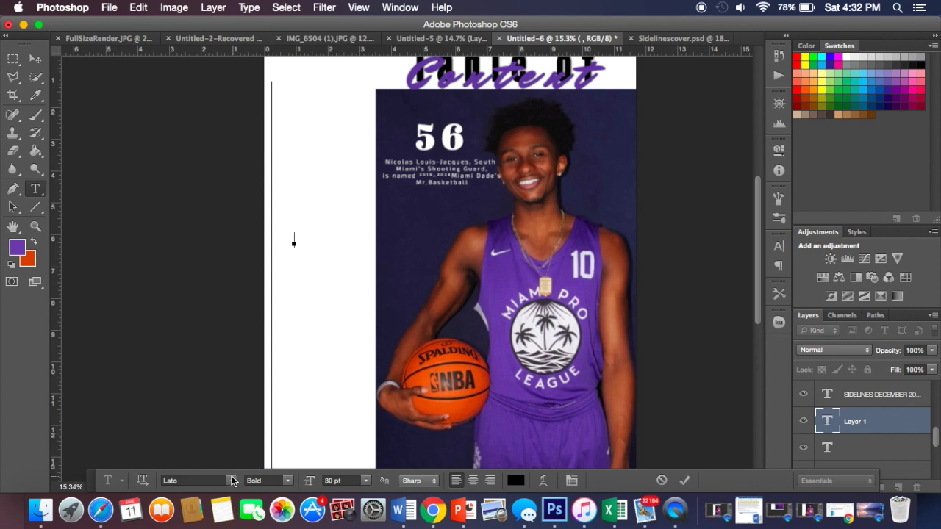
Step: Change the type font to Open Sans Bold
left_click(231, 480)
scroll(300, 155, "up", 2)
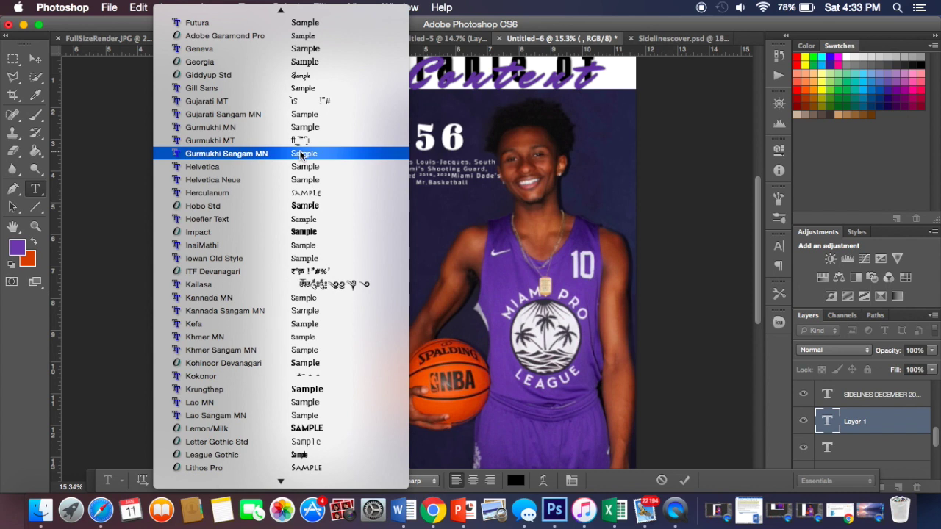
key("Escape")
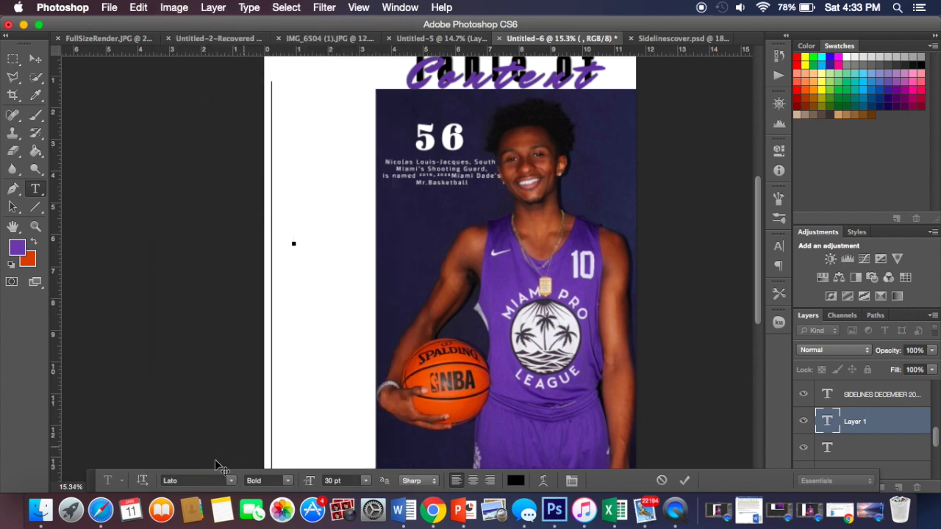
left_click(212, 480)
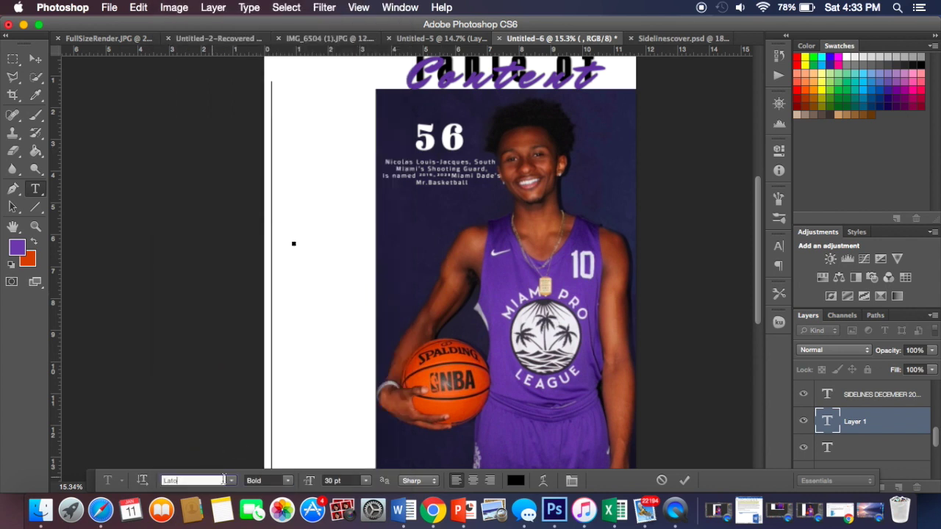
left_click(231, 480)
scroll(228, 481, "down", 10)
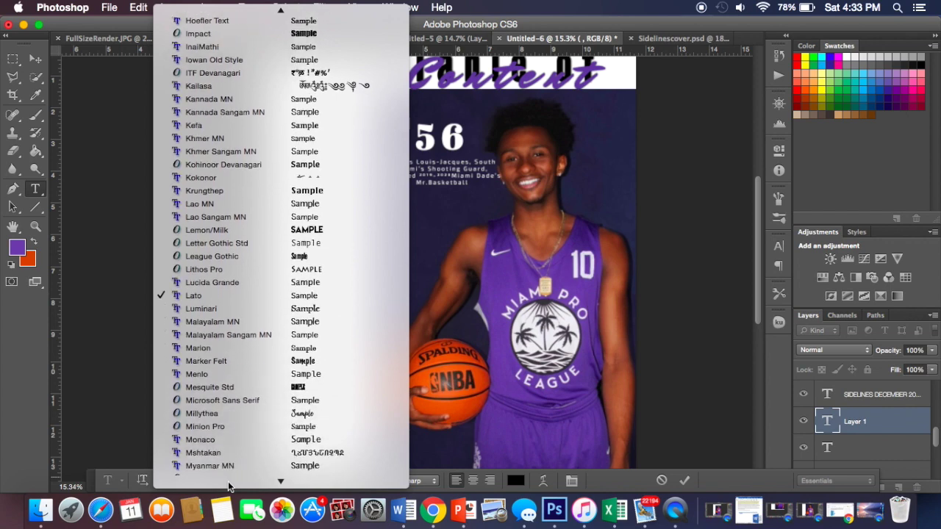
type("op")
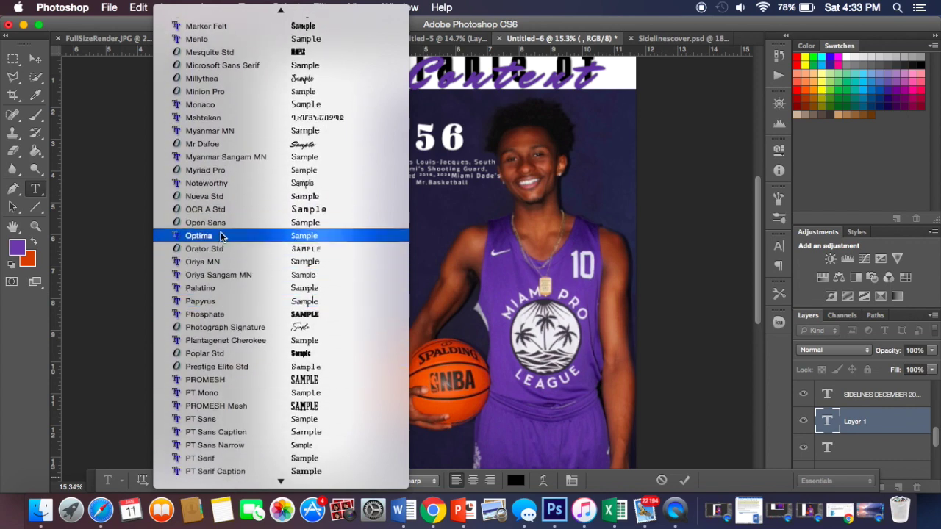
left_click(220, 220)
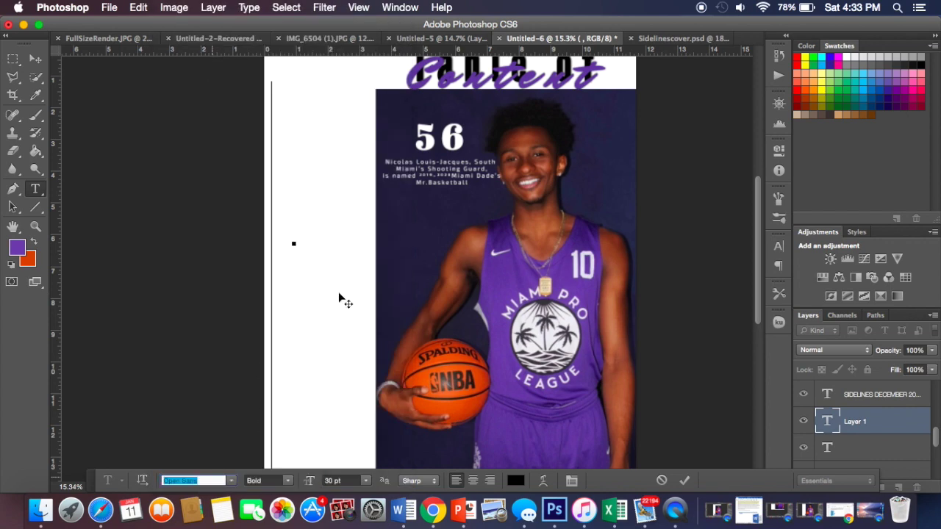
type("mico")
key("Return")
type("ope")
key("Return")
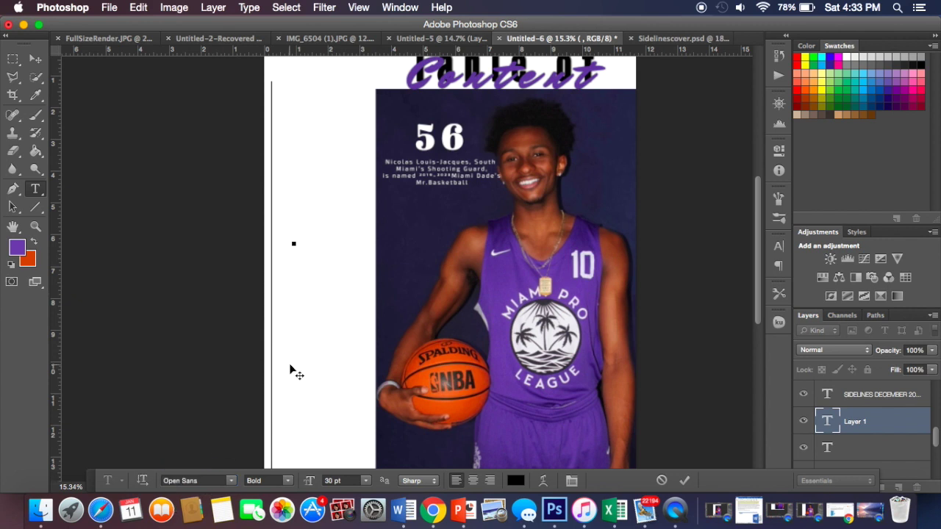
Step: Type 'MIAMI TAKES OVER' and move it up to the page's top left beside the 56
type("Miam")
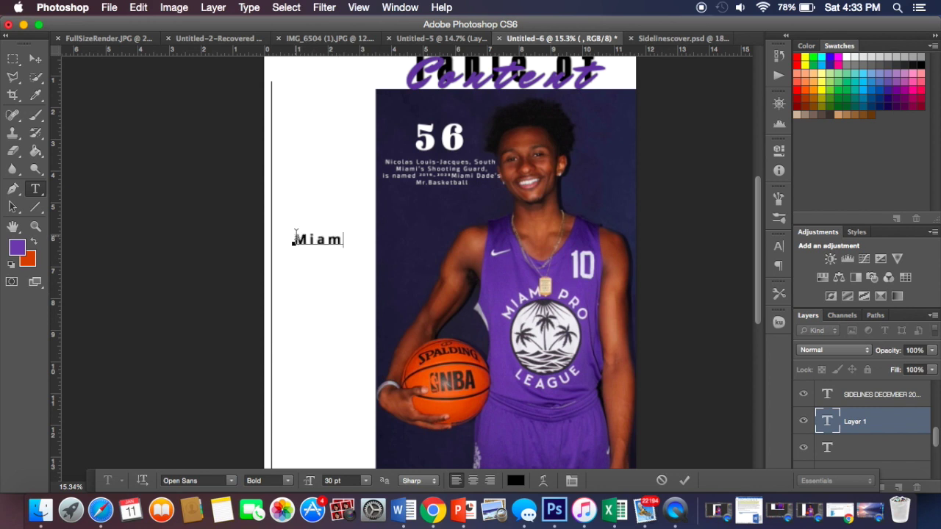
type("i Ta")
key("BackSpace")
key("BackSpace")
key("BackSpace")
type("s Over")
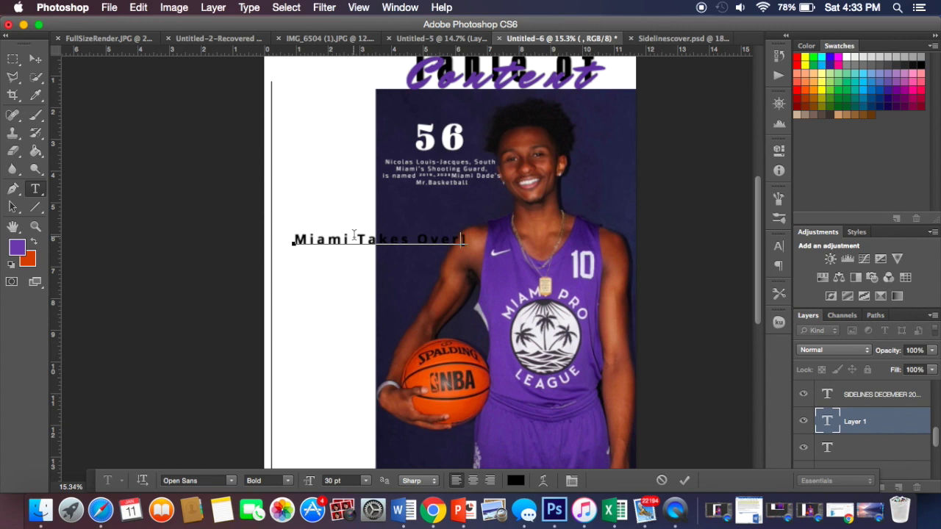
key("BackSpace")
key("BackSpace")
key("BackSpace")
key("BackSpace")
key("BackSpace")
key("BackSpace")
key("BackSpace")
key("BackSpace")
key("BackSpace")
key("BackSpace")
key("BackSpace")
key("BackSpace")
key("BackSpace")
key("BackSpace")
key("BackSpace")
key("BackSpace")
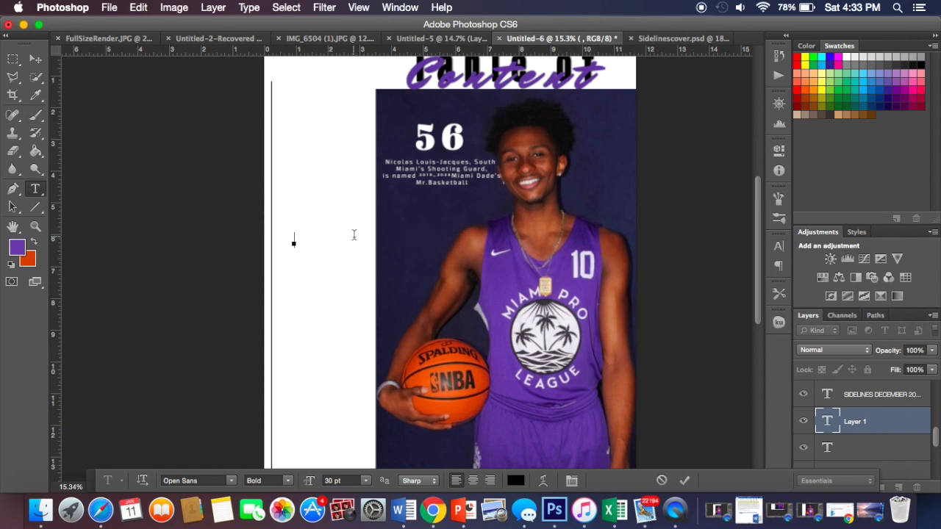
type("MIAMI TAKE OVER")
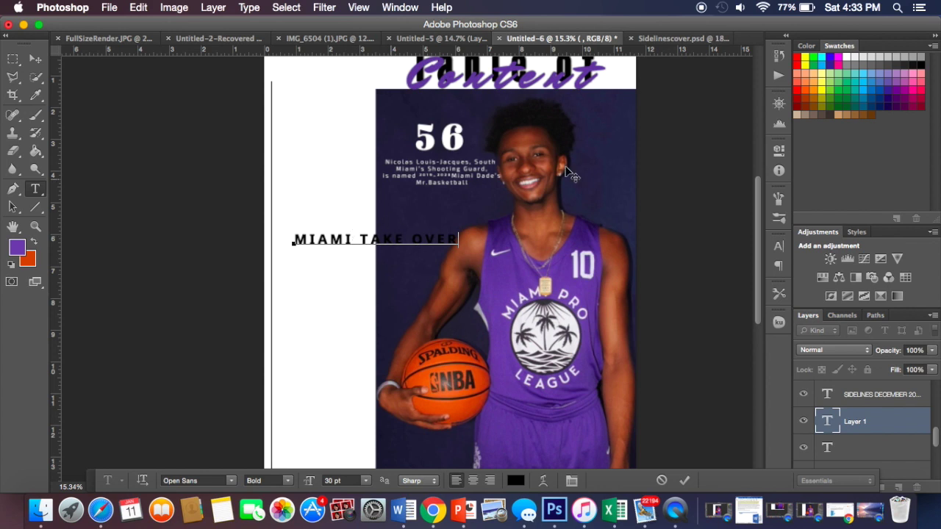
left_click(405, 239)
type("s")
key("BackSpace")
type("S")
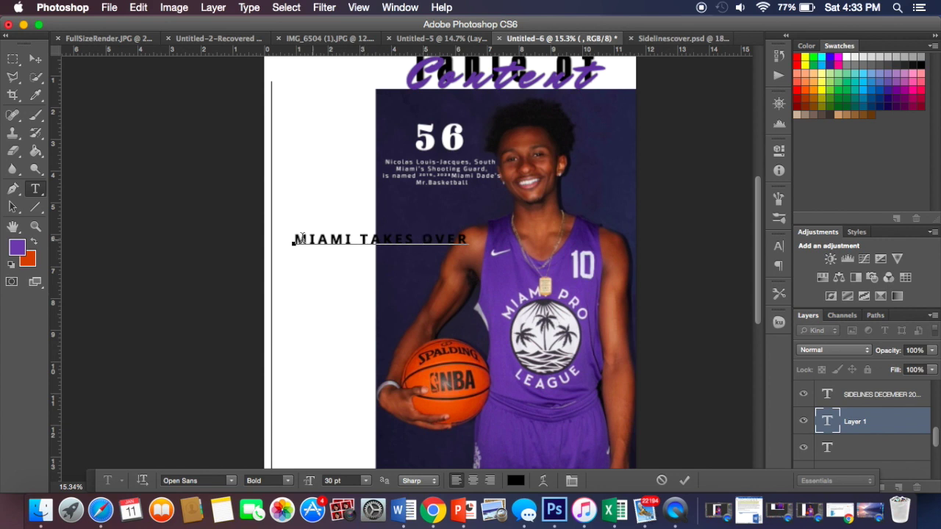
left_click(35, 59)
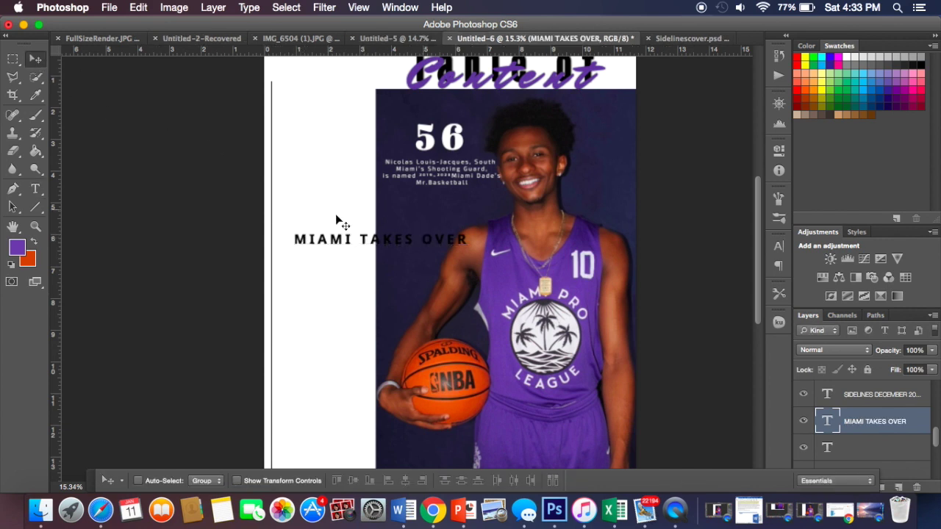
left_click_drag(345, 242, 333, 121)
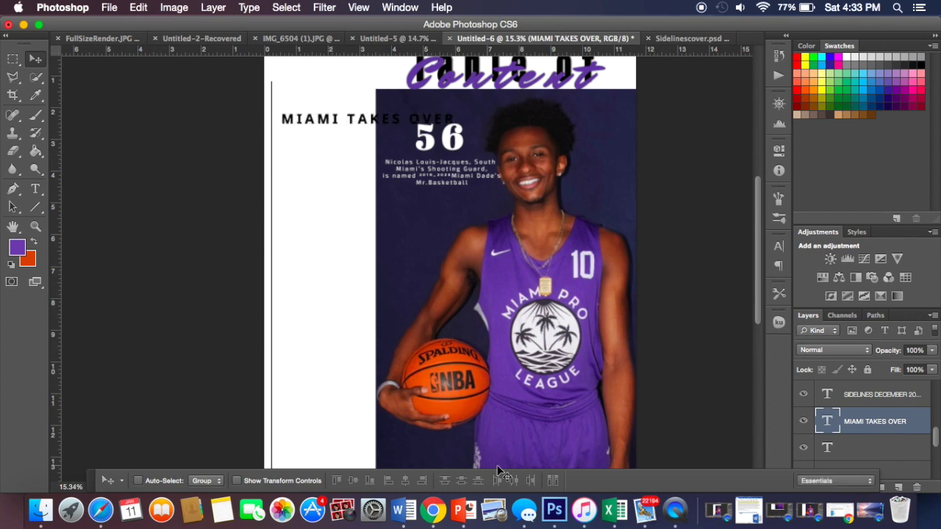
Step: Edit the title to read 'MIAMI DADE TAKES OVER'
left_click(404, 509)
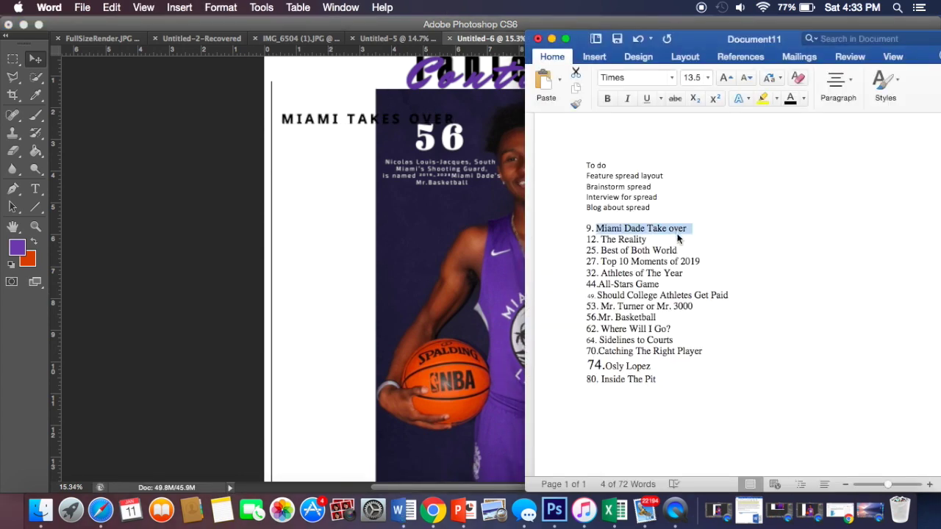
left_click(346, 135)
key("t")
left_click(337, 119)
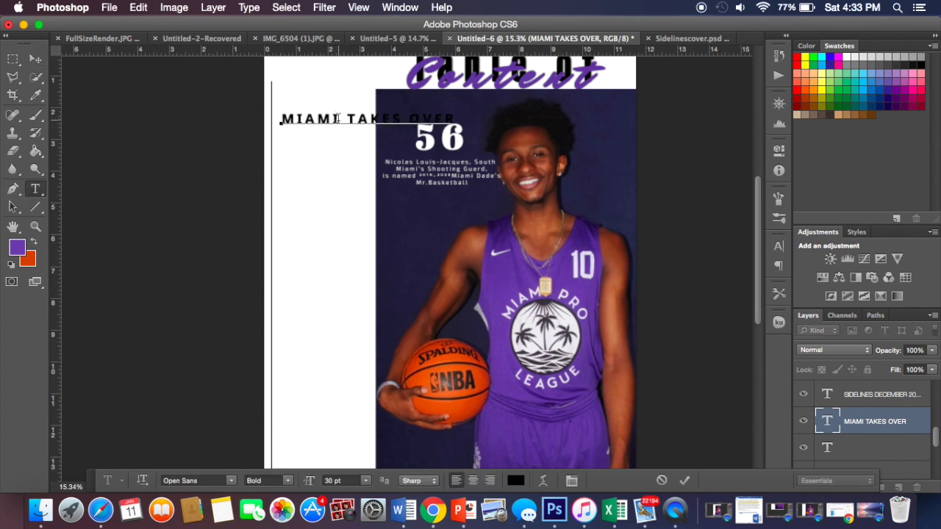
type("Dad")
key("BackSpace")
key("BackSpace")
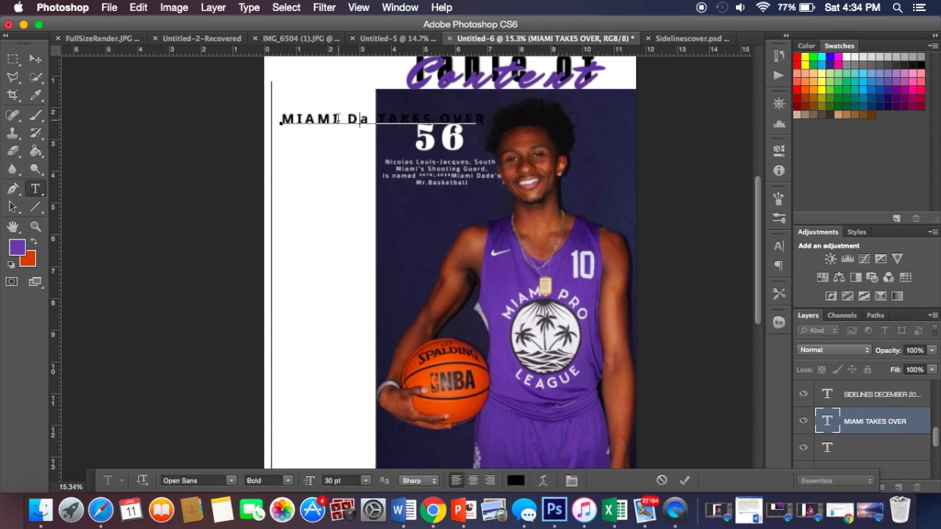
type("ade")
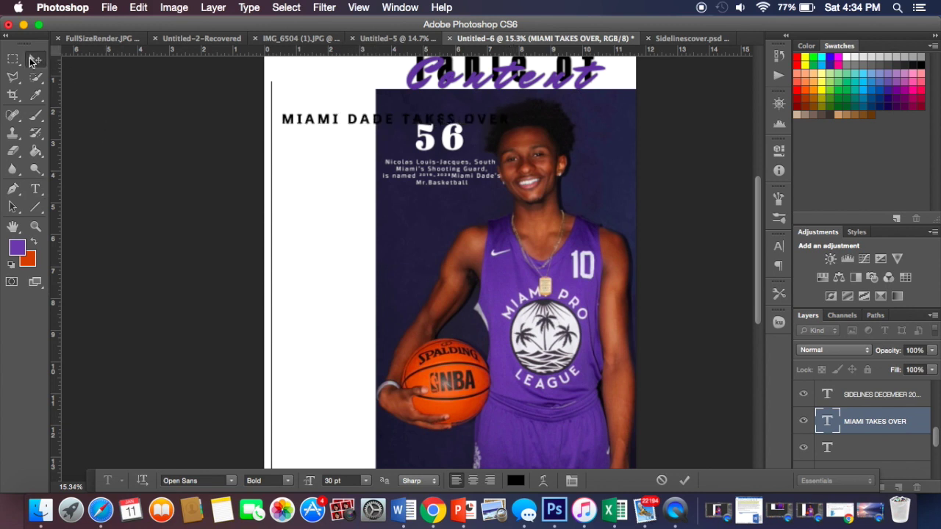
key("super+Return")
Step: Copy 'The Reality' from the Word list into a new text line, retyping it as 'THE REALITY'
left_click(309, 223)
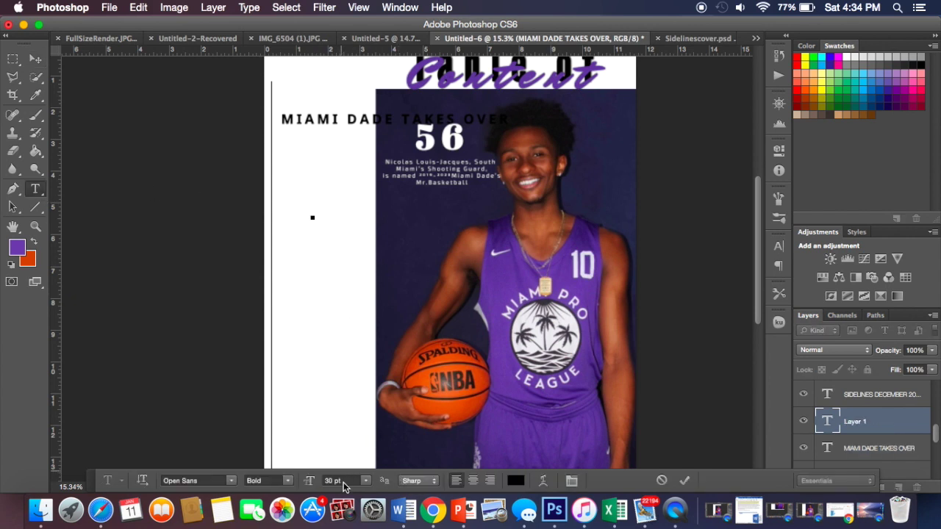
left_click(397, 518)
left_click_drag(648, 239, 601, 239)
key("super+c")
left_click(311, 211)
key("super+v")
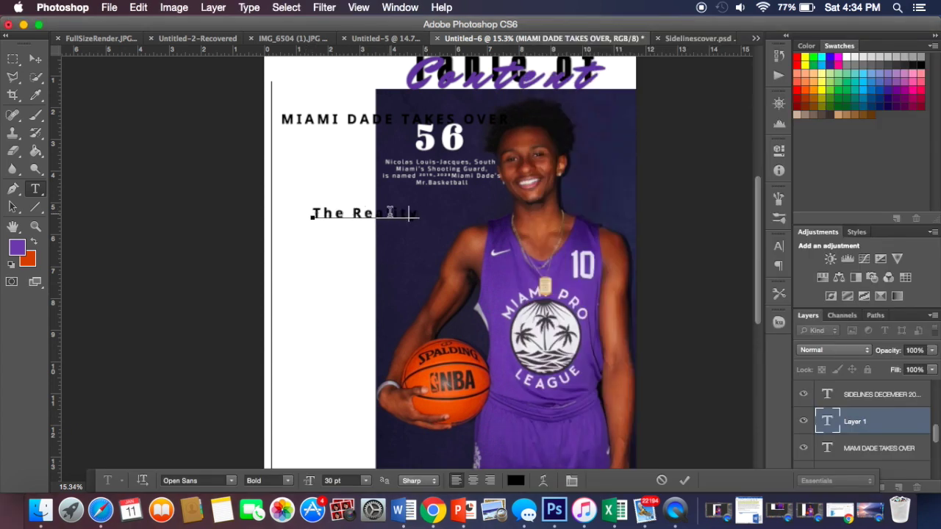
key("BackSpace")
key("BackSpace")
key("BackSpace")
key("BackSpace")
key("BackSpace")
key("BackSpace")
key("BackSpace")
key("BackSpace")
key("BackSpace")
key("BackSpace")
key("BackSpace")
type("THE REAL")
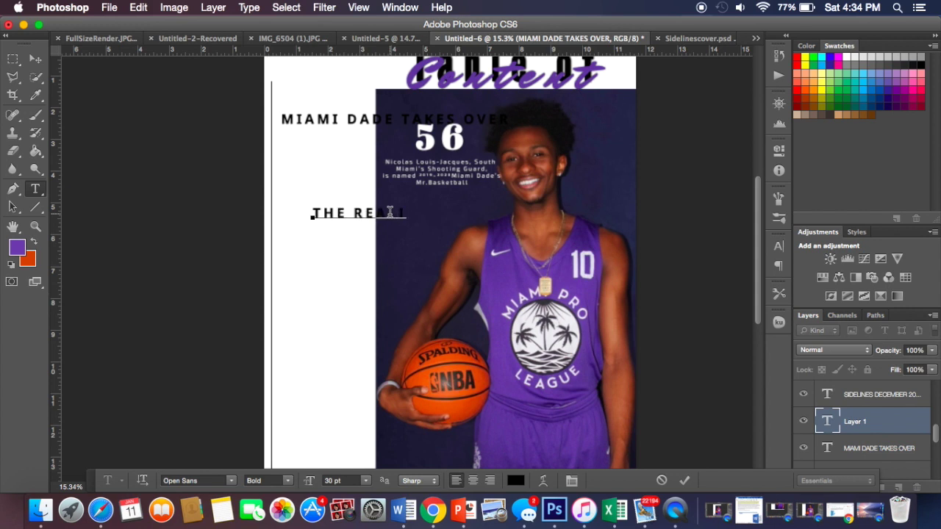
type("TY")
Step: Remove the duplicate second line and move THE REALITY beneath MIAMI DADE TAKES OVER
key("Return")
type("The Reality")
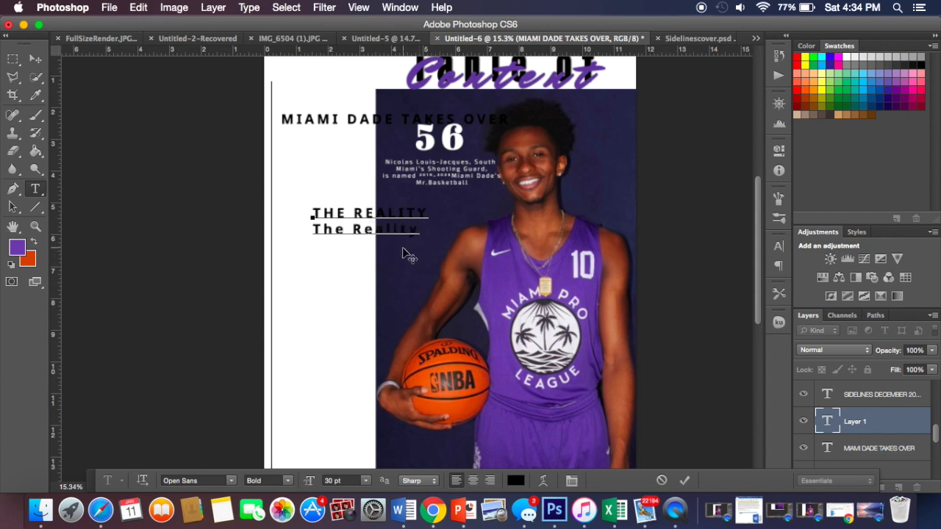
left_click_drag(419, 234, 273, 235)
key("BackSpace")
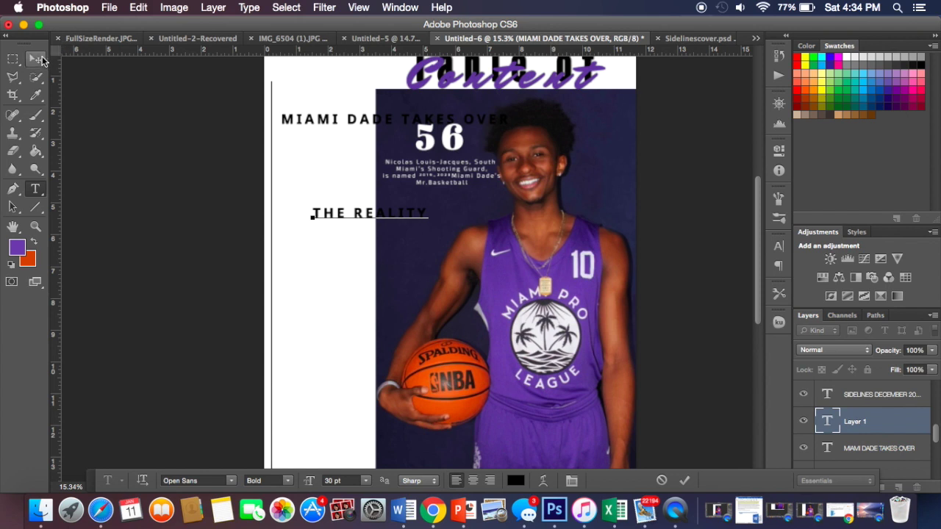
left_click(36, 60)
left_click_drag(377, 219, 345, 147)
left_click(36, 191)
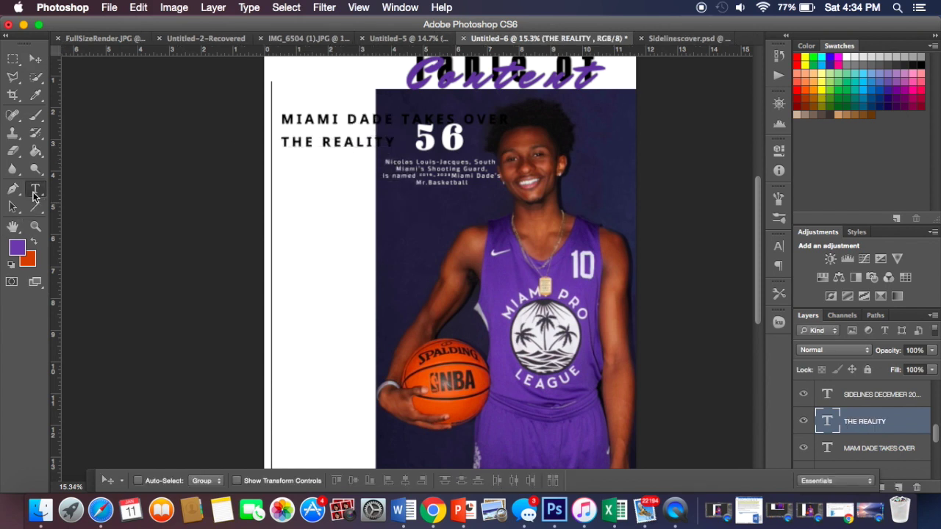
Step: Add 'BEST OF BOTH WORLD' as a title and move it under THE REALITY
left_click(286, 279)
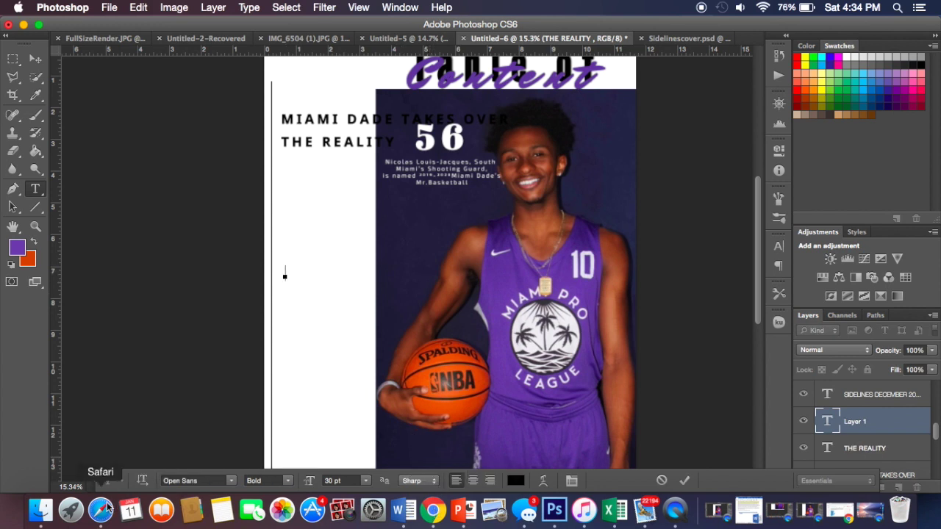
left_click(403, 509)
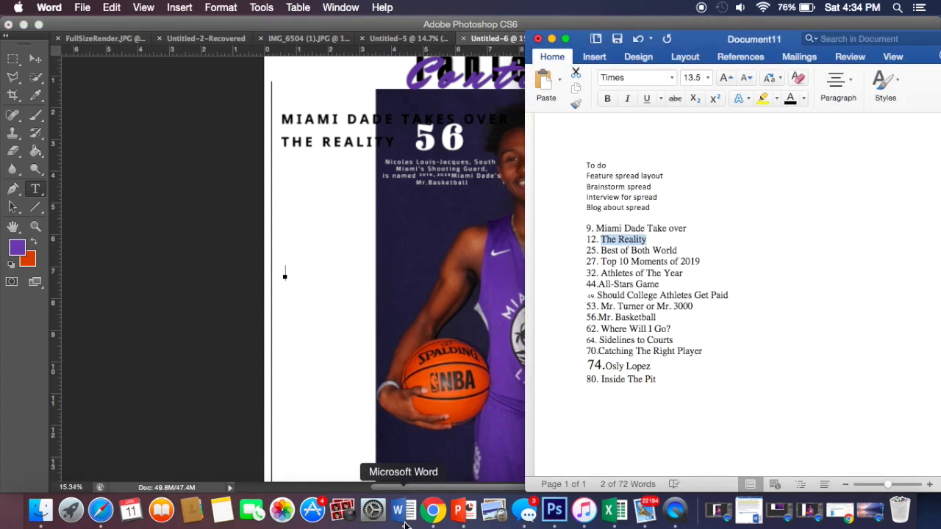
left_click_drag(677, 250, 602, 251)
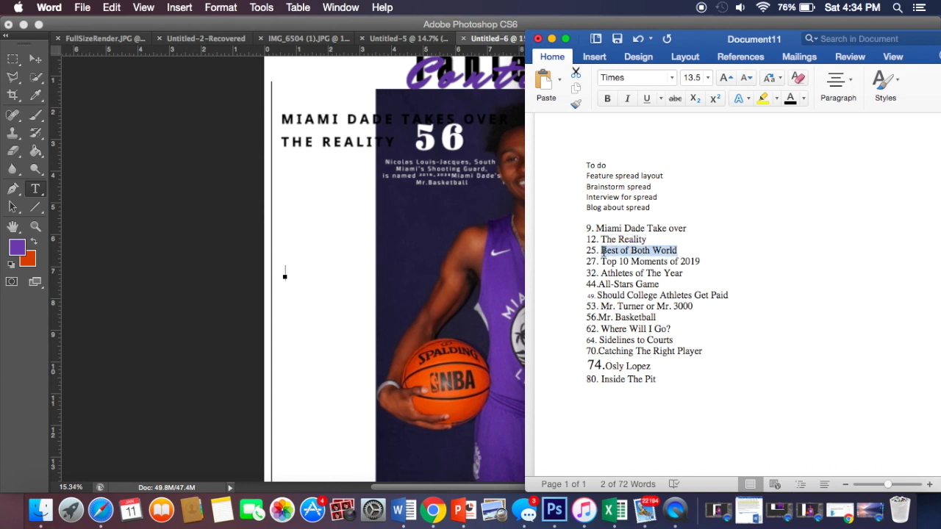
left_click(79, 168)
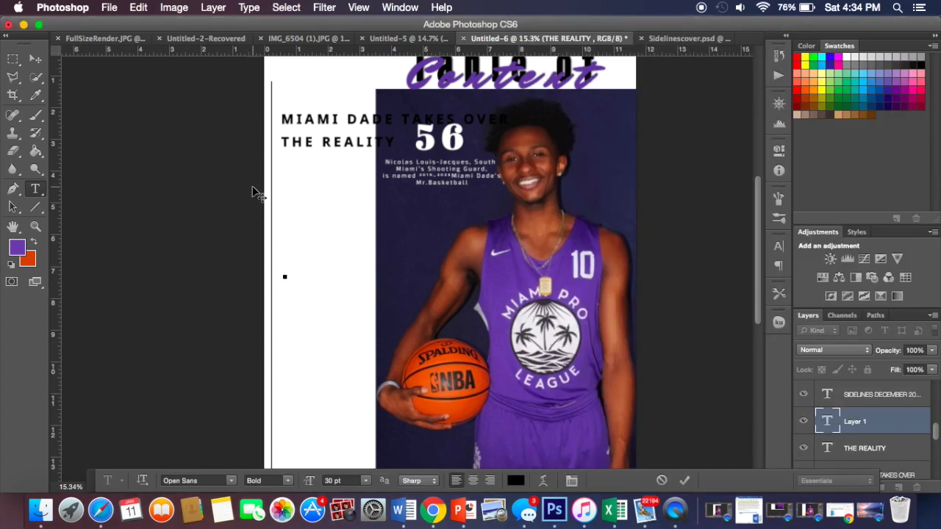
type("BEST OF")
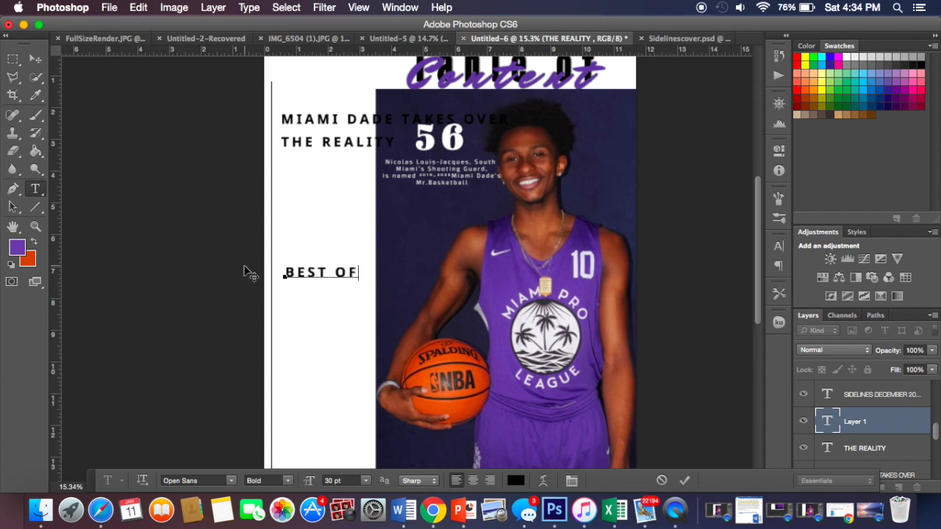
type(" BOTH WOR")
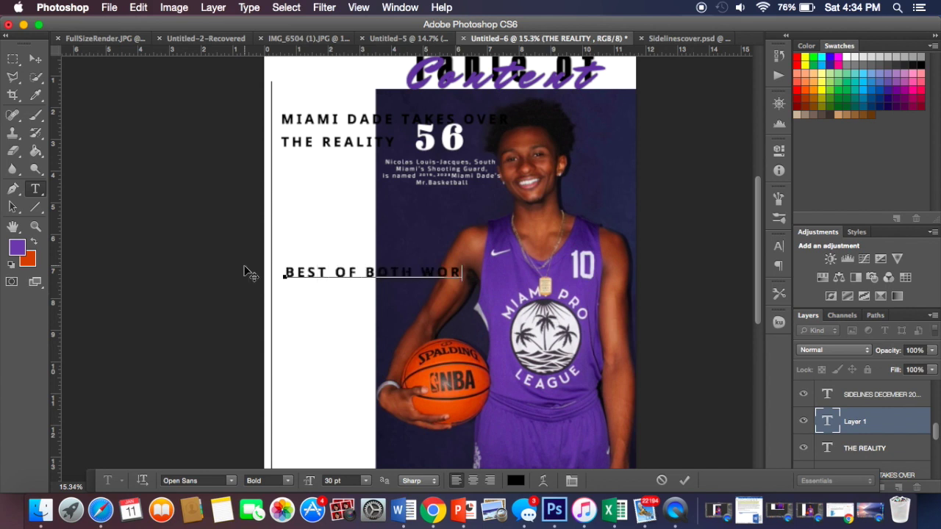
type("LD")
left_click(35, 59)
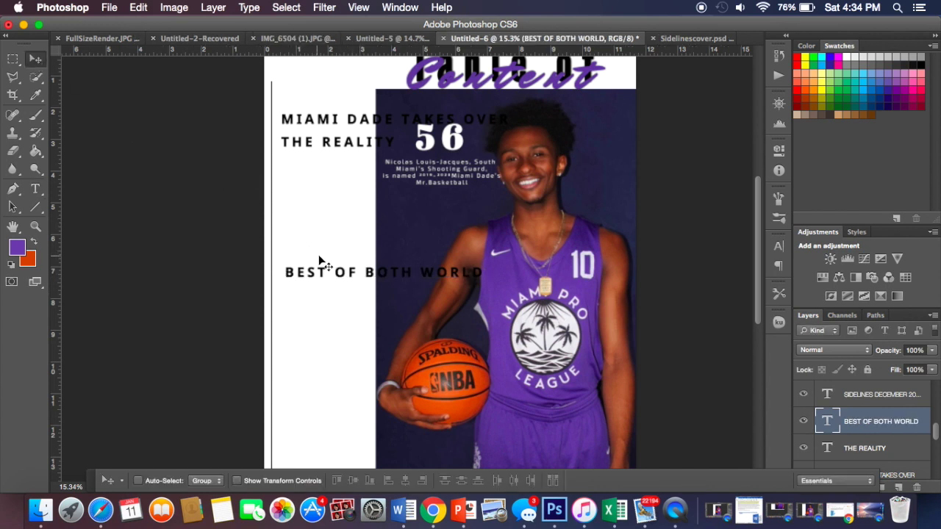
left_click_drag(328, 274, 327, 167)
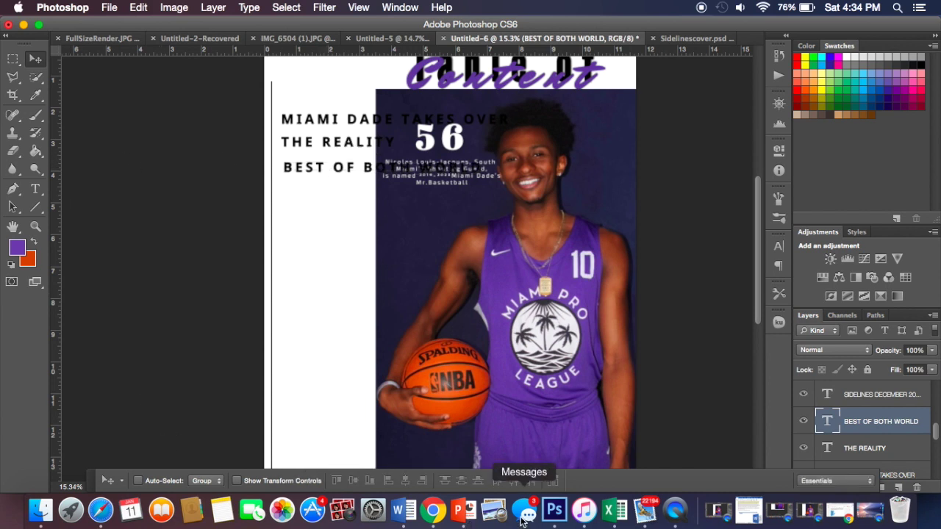
Step: Add 'TOP 10 MOMENTS OF 2019' and place it under BEST OF BOTH WORLD
left_click(404, 510)
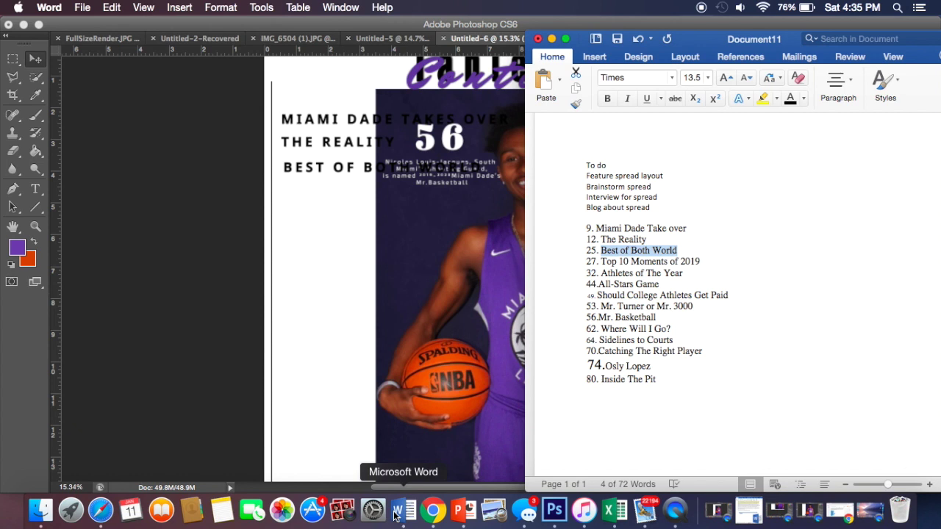
left_click(488, 299)
left_click(36, 190)
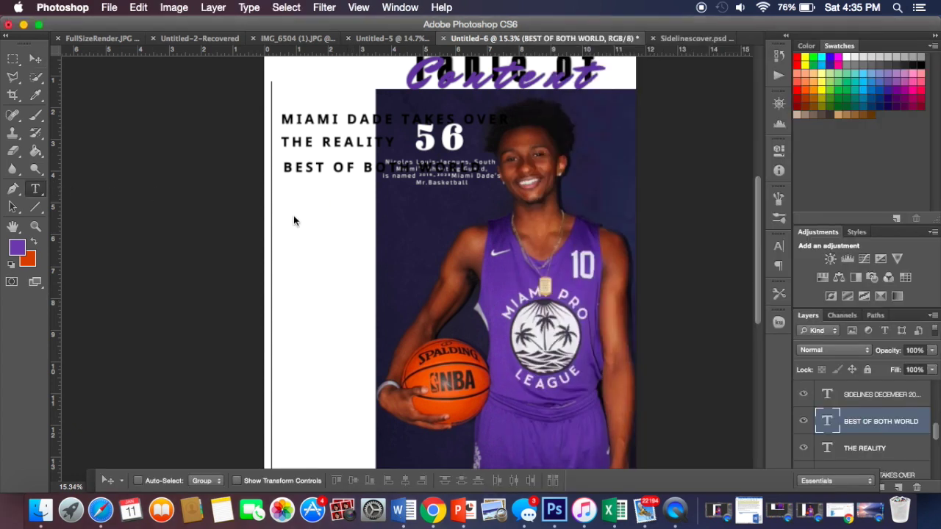
left_click(310, 195)
type("TOP")
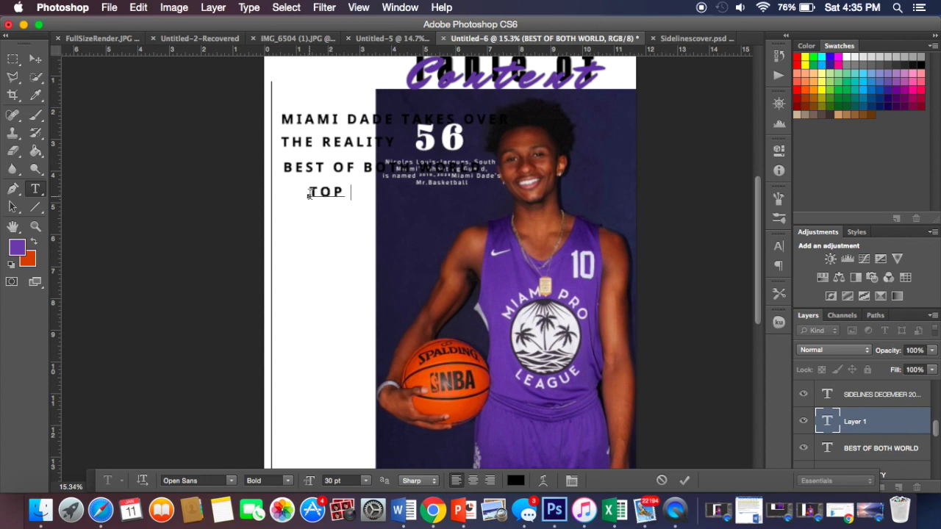
type(" 10 MOMNE")
key("Right")
type("TS ")
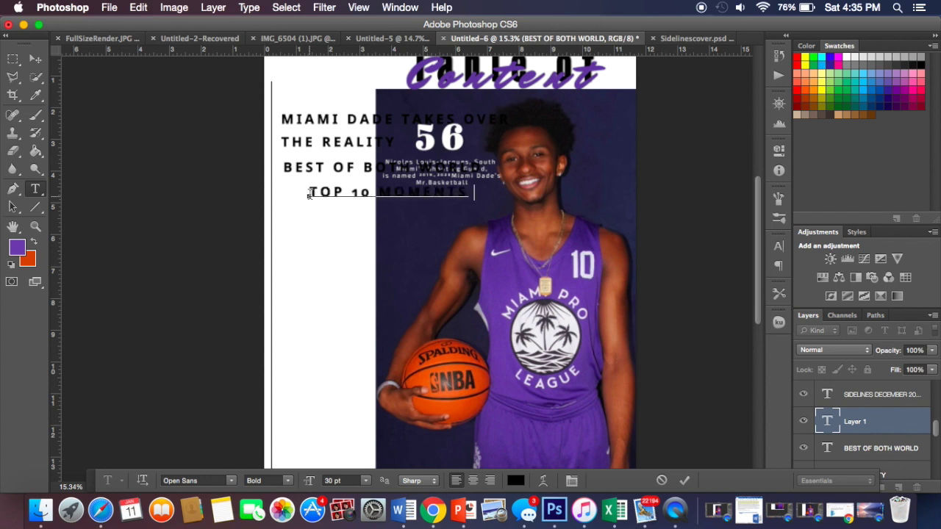
type("OF 2019")
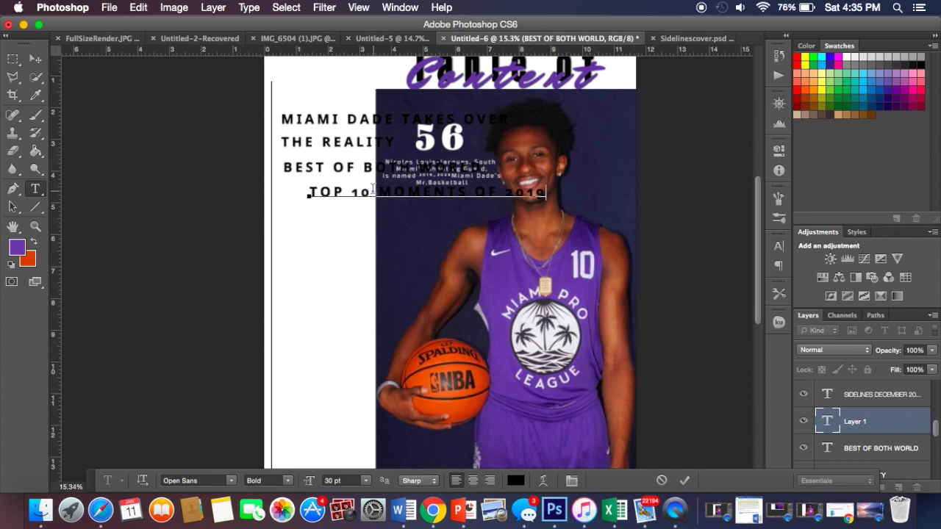
left_click(34, 67)
left_click_drag(383, 202, 353, 198)
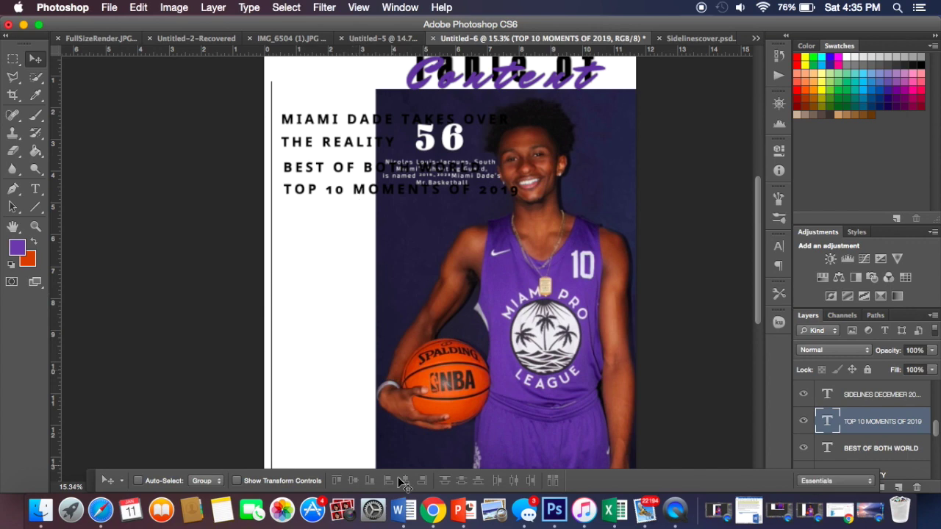
Step: Add 'ATHLETES OF THE YEAR' and move it under TOP 10 MOMENTS OF 2019
left_click(414, 511)
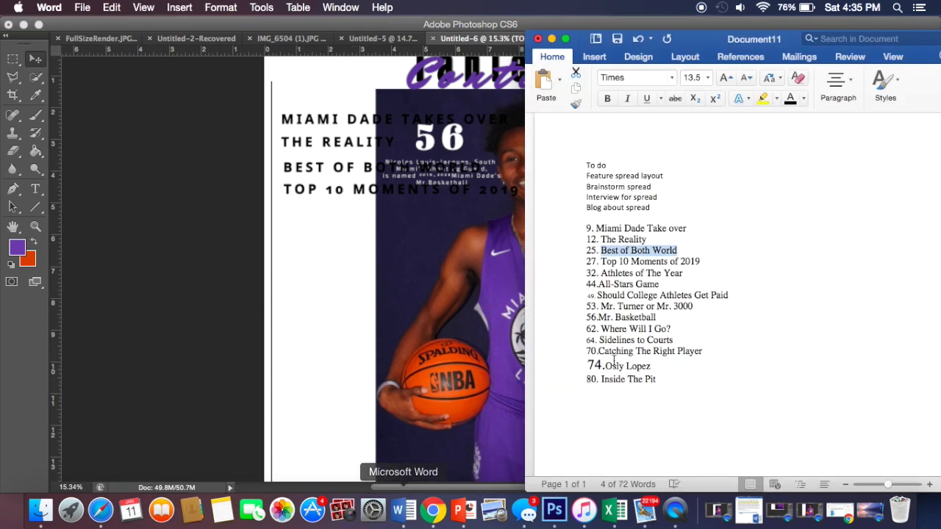
scroll(625, 351, "down", 2)
scroll(625, 349, "down", 2)
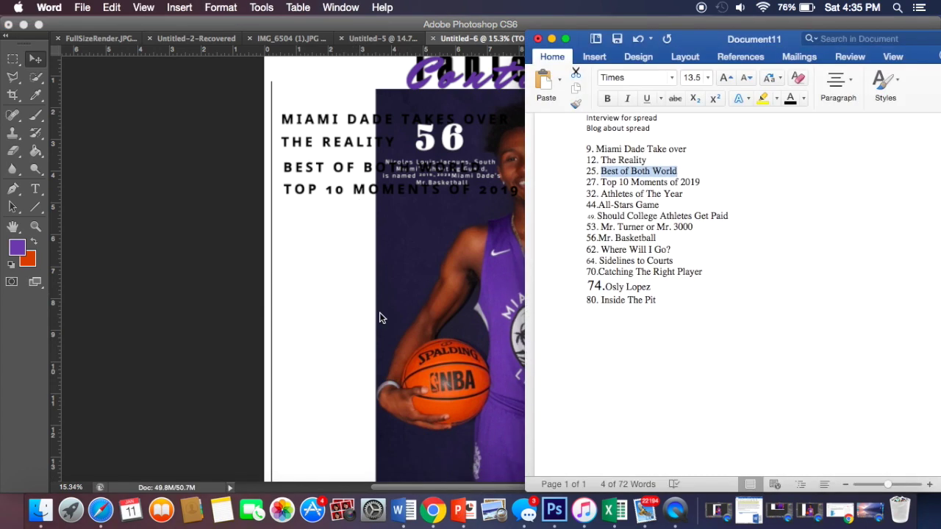
left_click(380, 313)
left_click(35, 191)
left_click(336, 222)
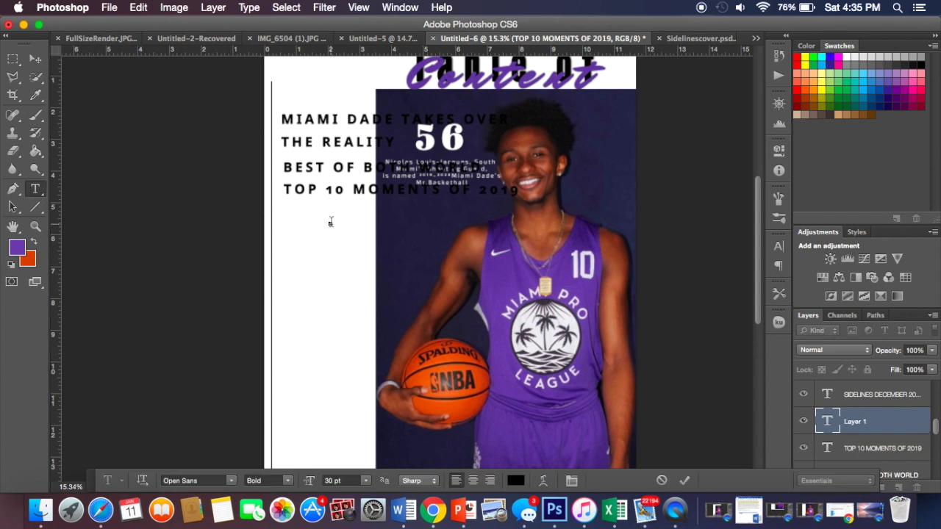
type("ATHLETI")
type("S OF T")
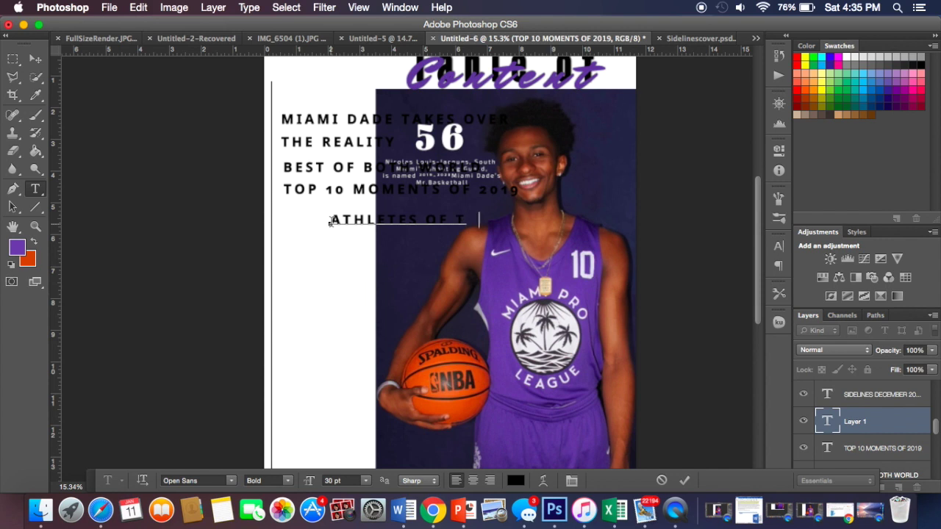
type("HE YEAR")
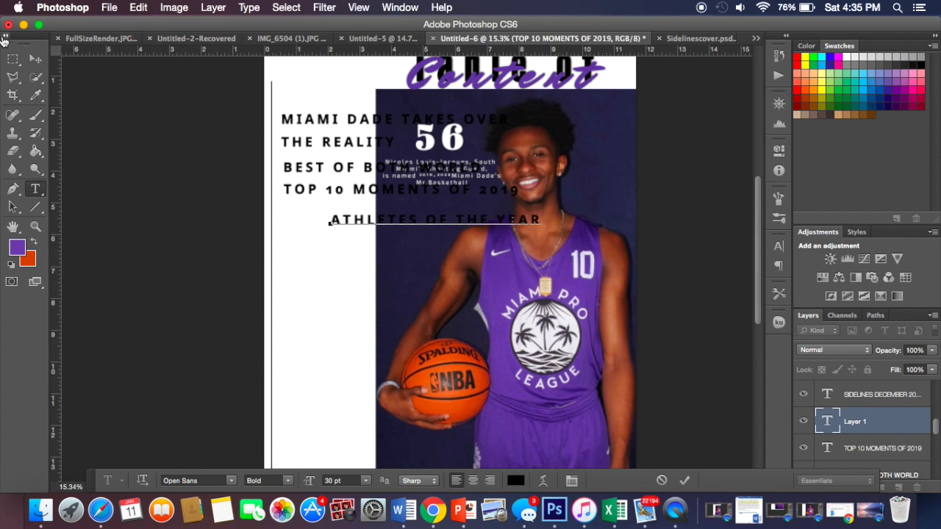
left_click(35, 59)
left_click_drag(393, 234, 341, 222)
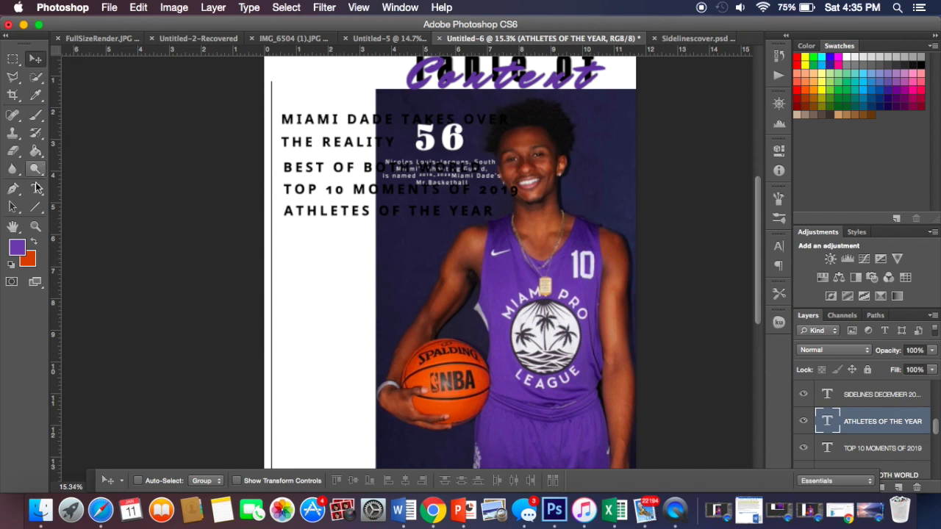
Step: Add 'ALL- STARS GAME' left-aligned beneath ATHLETES OF THE YEAR
key("t")
left_click(403, 509)
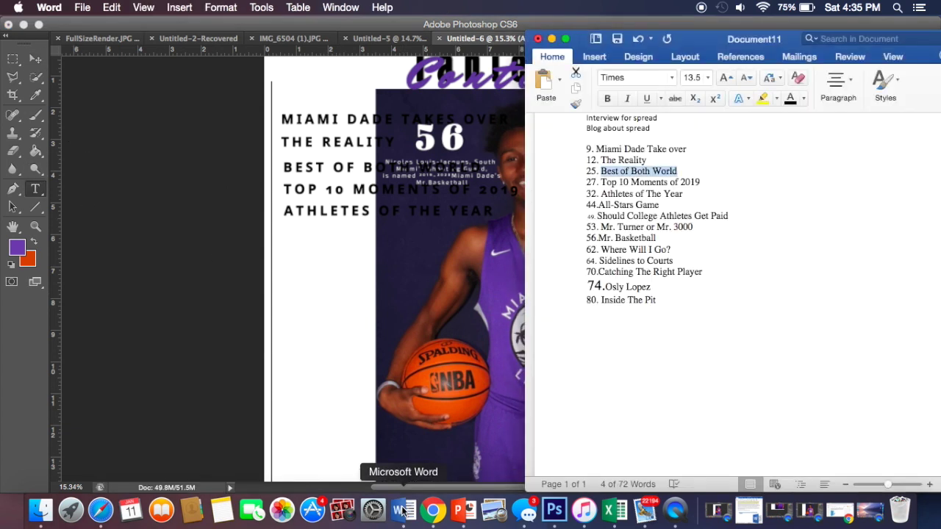
scroll(639, 276, "down", 3)
left_click_drag(659, 180, 614, 180)
left_click(512, 219)
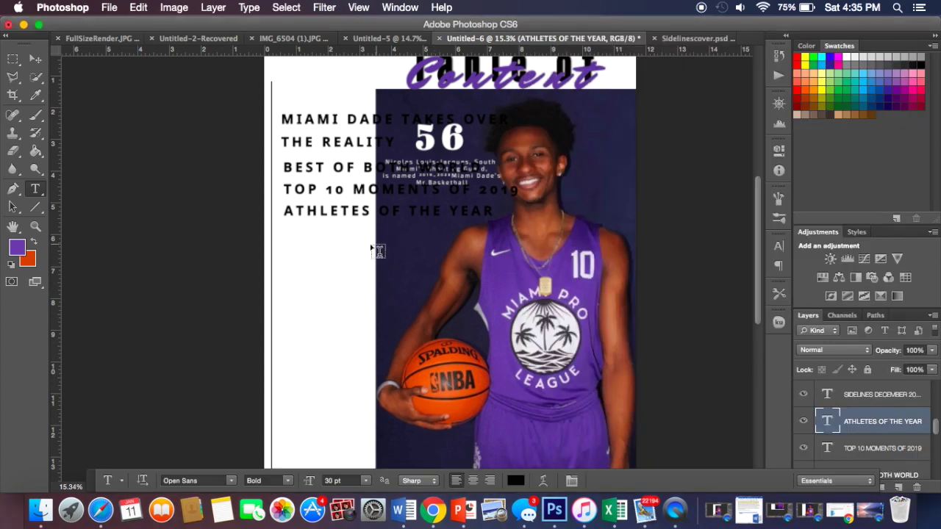
left_click(318, 234)
type("ALL- STARS")
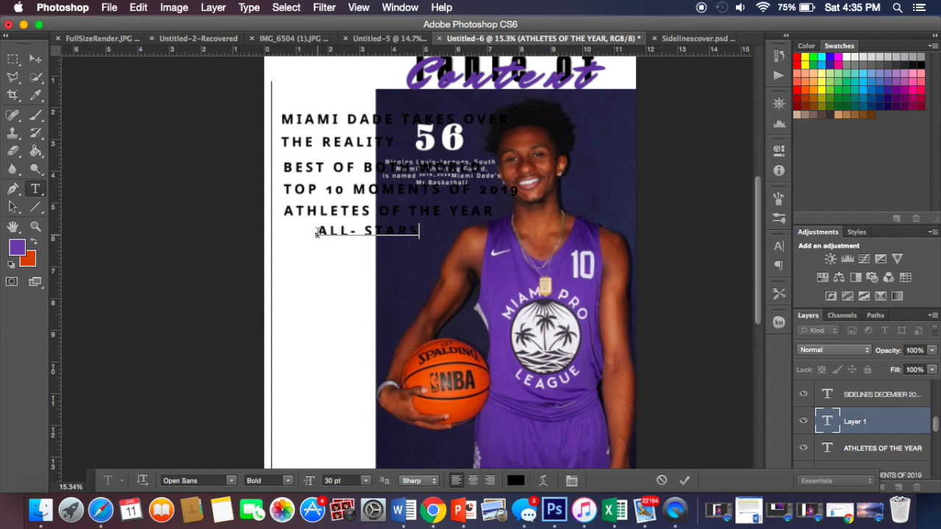
type(" GAME")
key("Return")
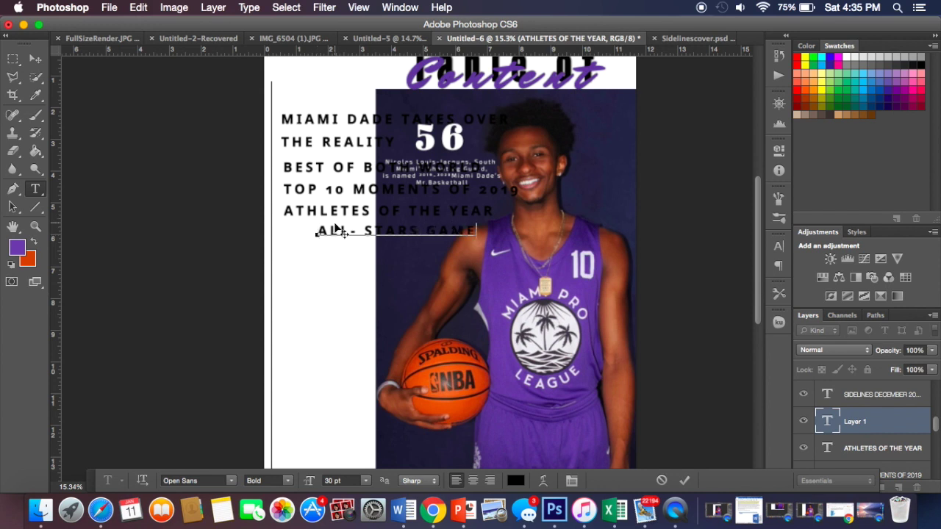
left_click(34, 59)
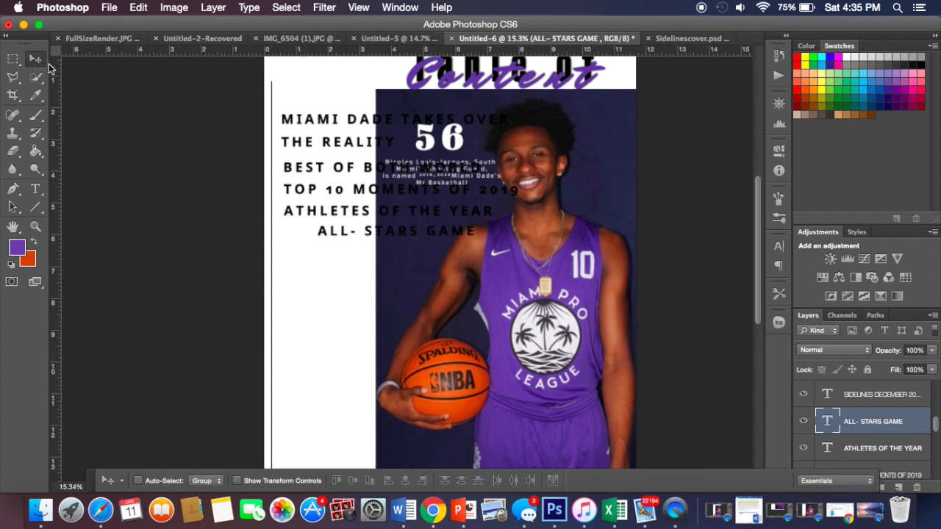
left_click_drag(349, 236, 311, 233)
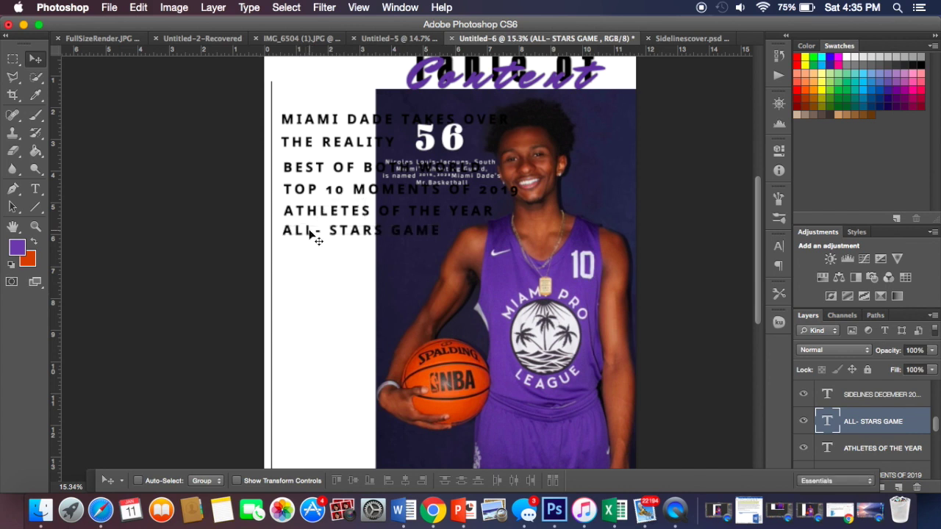
Step: Type 'SHOULD COLLEGE ATHLETES GET PAID' as a new line below ALL- STARS GAME
left_click(36, 189)
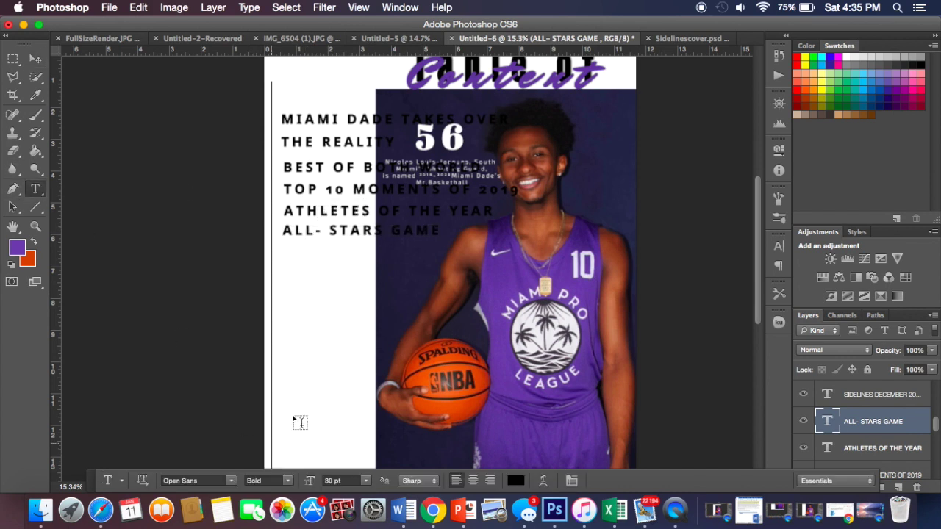
left_click(285, 257)
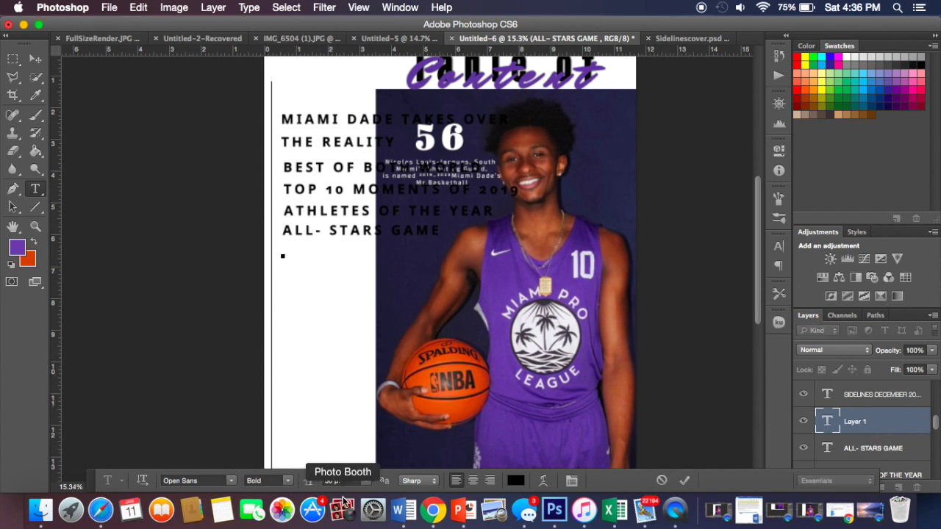
left_click(403, 510)
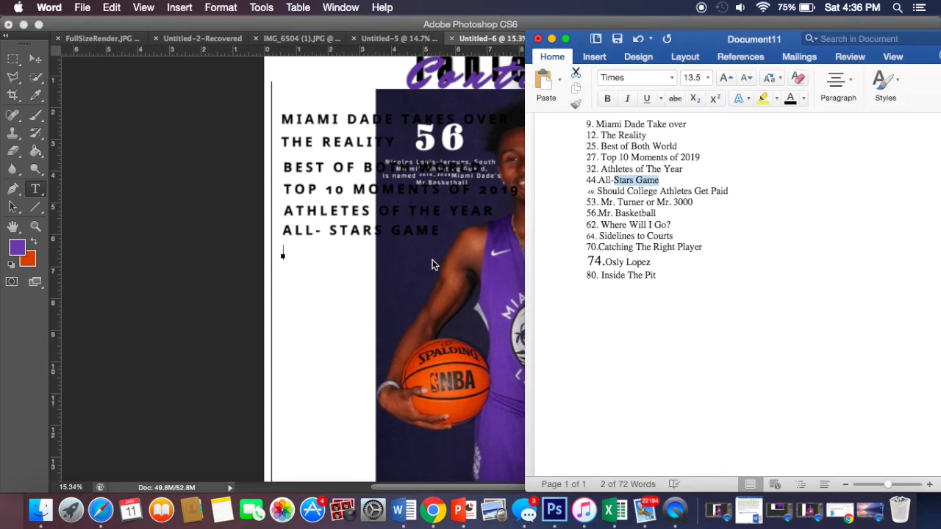
left_click(379, 264)
type("SHO ULD COLLEGE ATHLETES")
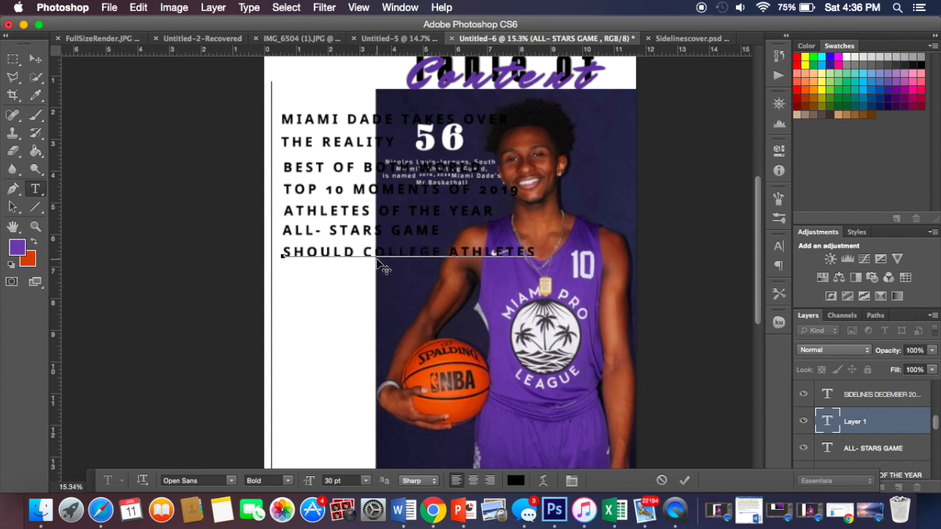
type(" GET PAID")
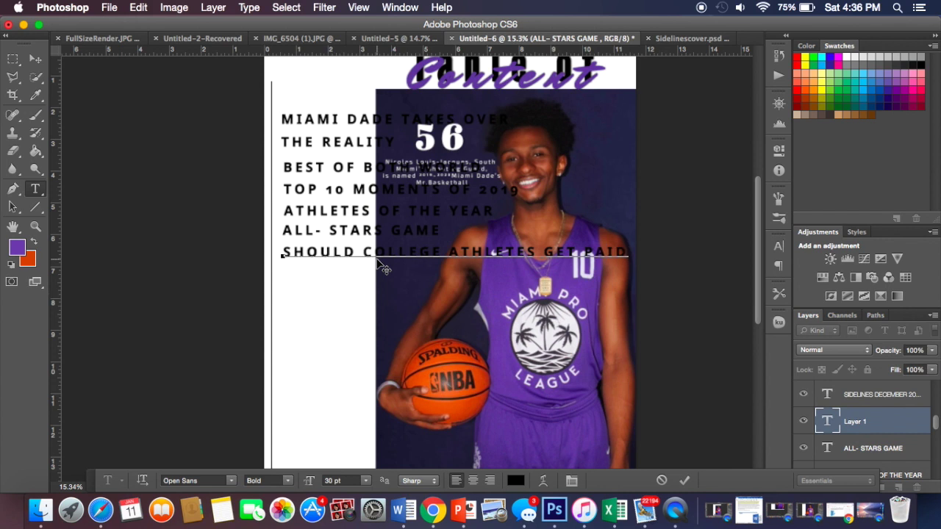
Step: Type the title 'FROM MR.TURNER TO MR. 3000' on a new line below SHOULD COLLEGE ATHLETES GET PAID
left_click(37, 57)
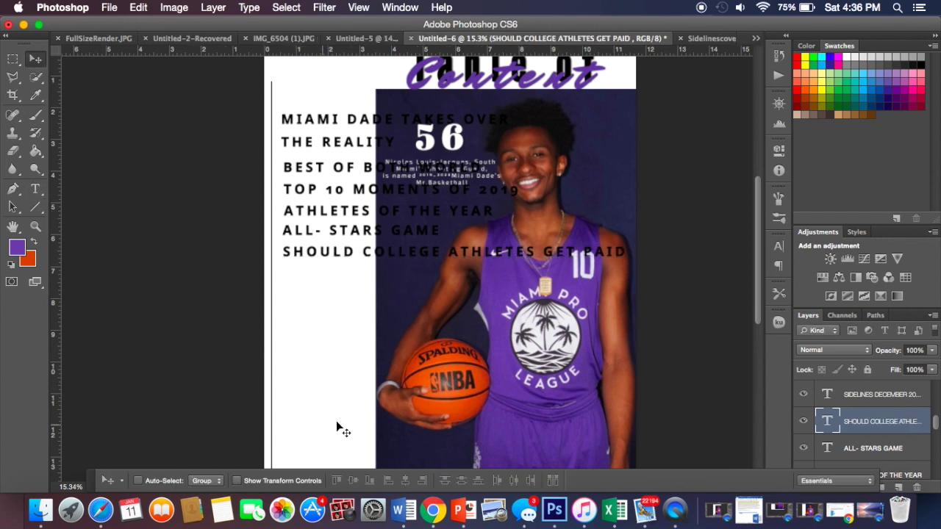
key("t")
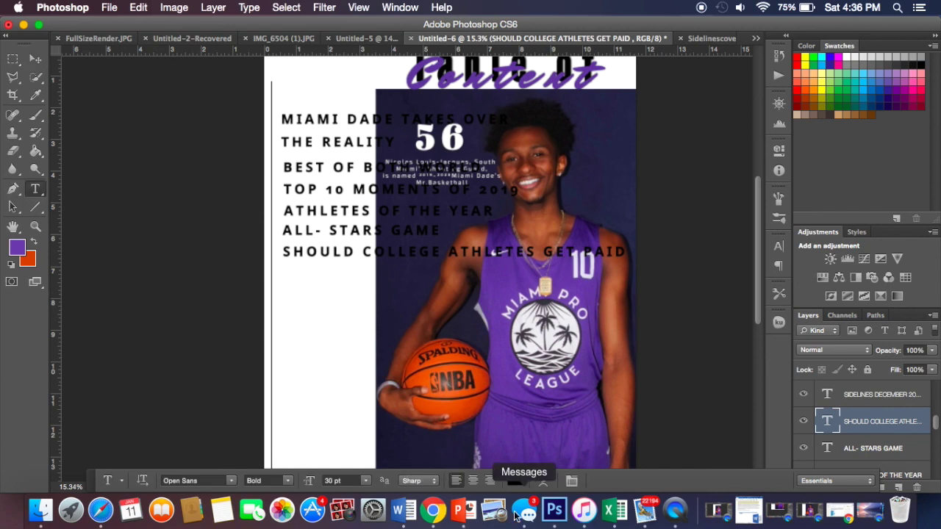
left_click(403, 509)
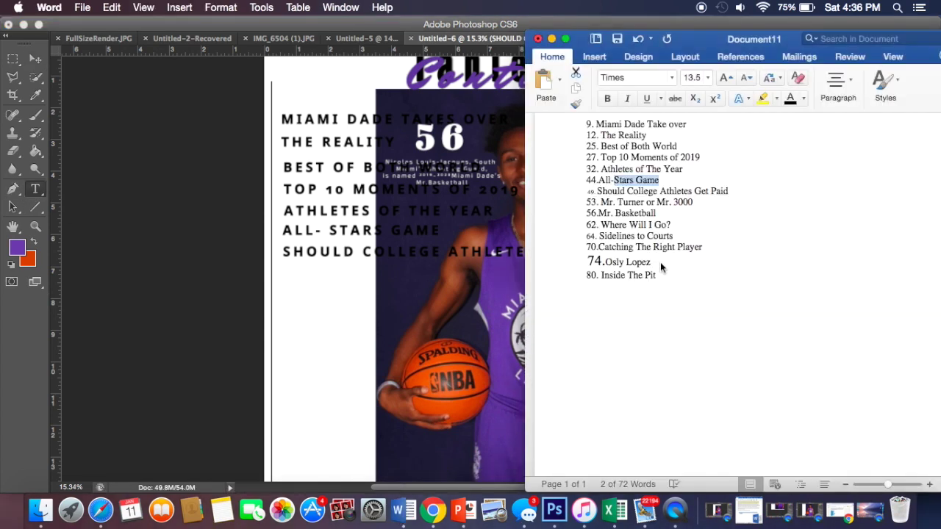
scroll(660, 262, "down", 5)
left_click(370, 287)
left_click(322, 273)
type("M")
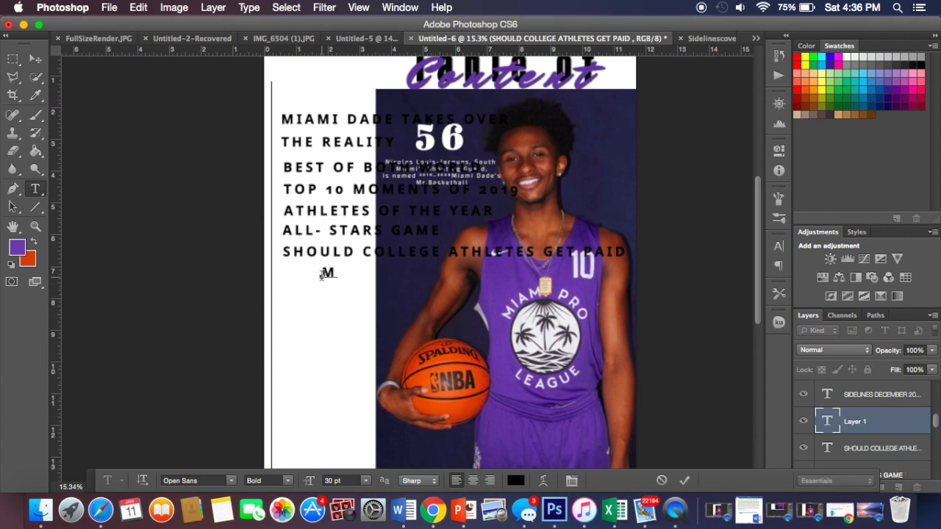
type("R.TUR")
left_click(322, 273)
type("FROM MR.TURNER TO M")
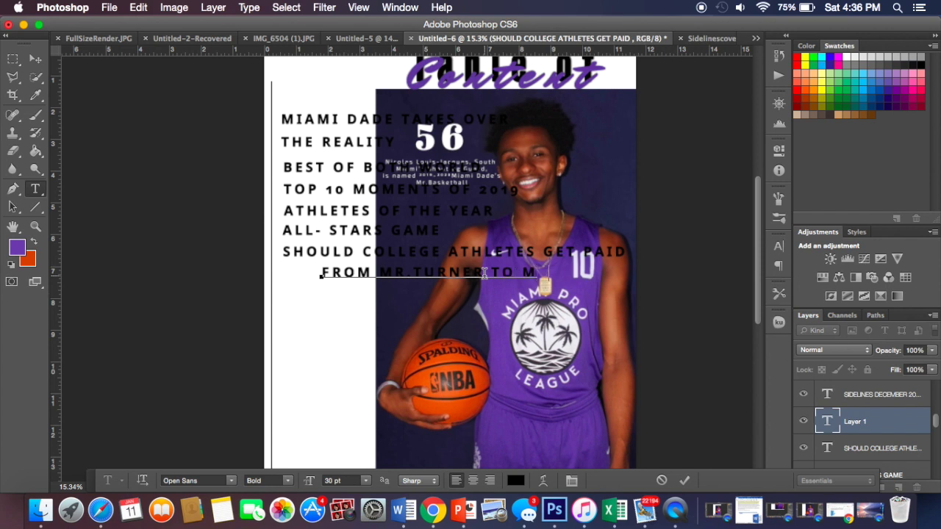
type("R. 3000")
left_click(35, 59)
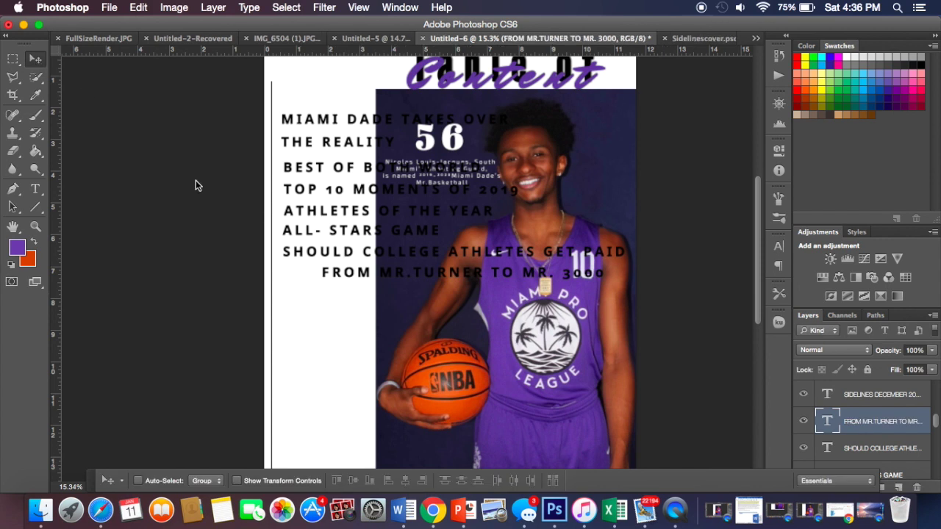
Step: Drag the FROM MR.TURNER TO MR. 3000 line left into alignment with the titles above
left_click_drag(359, 283, 319, 282)
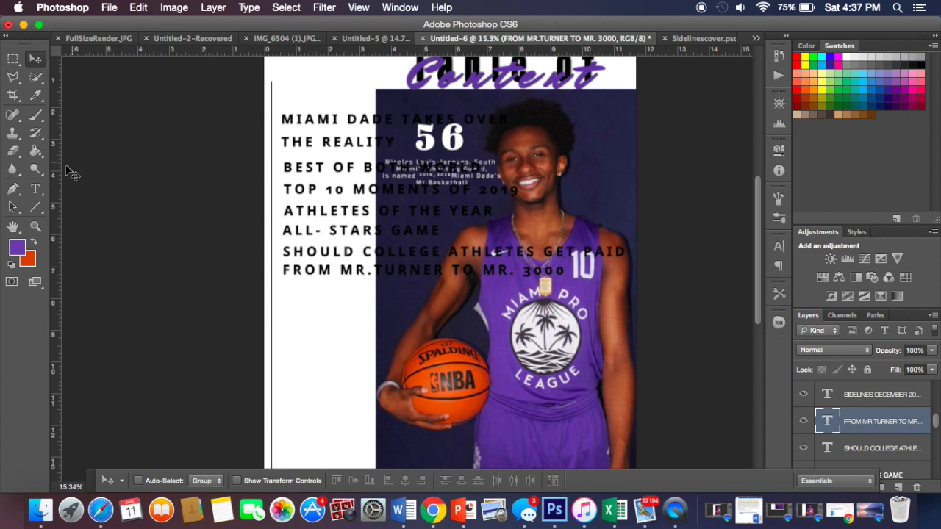
Step: Add the title 'MR. BASKETBALL' below FROM MR.TURNER and line it up with the list
left_click(35, 189)
left_click(310, 285)
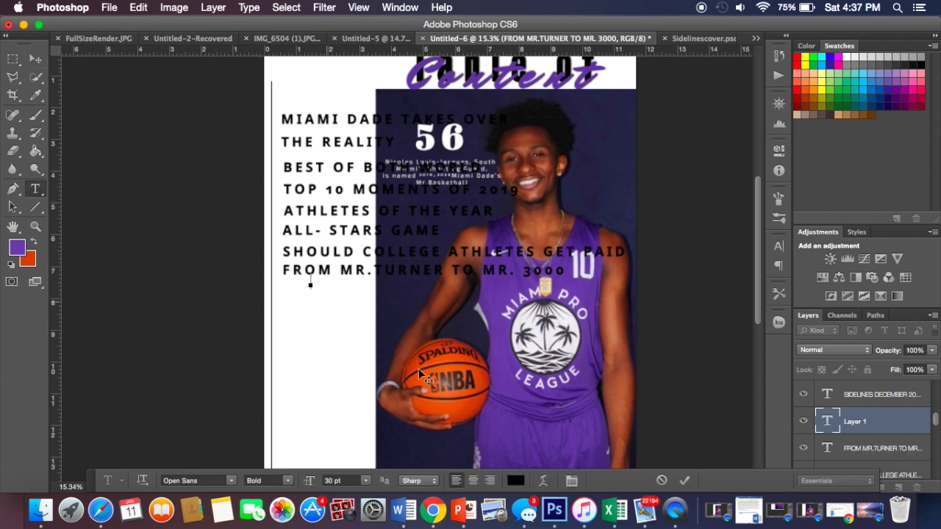
left_click(524, 509)
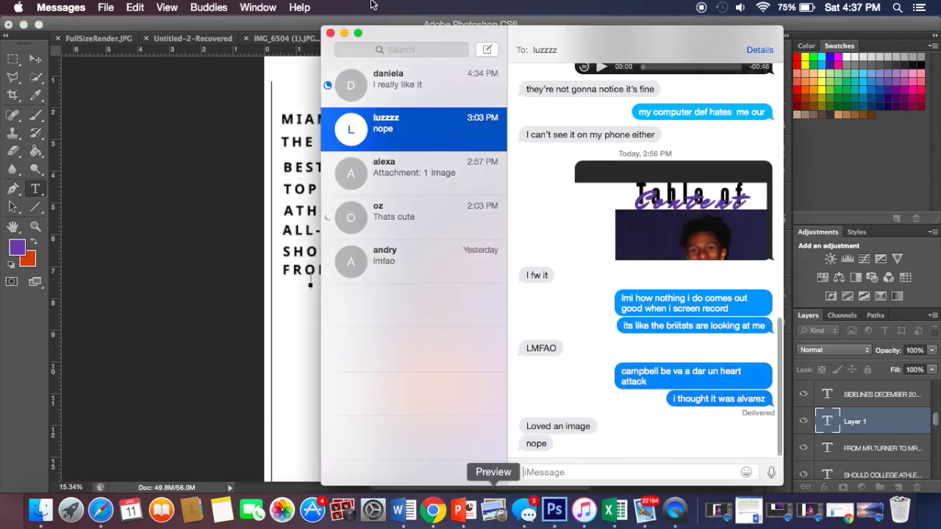
left_click(330, 33)
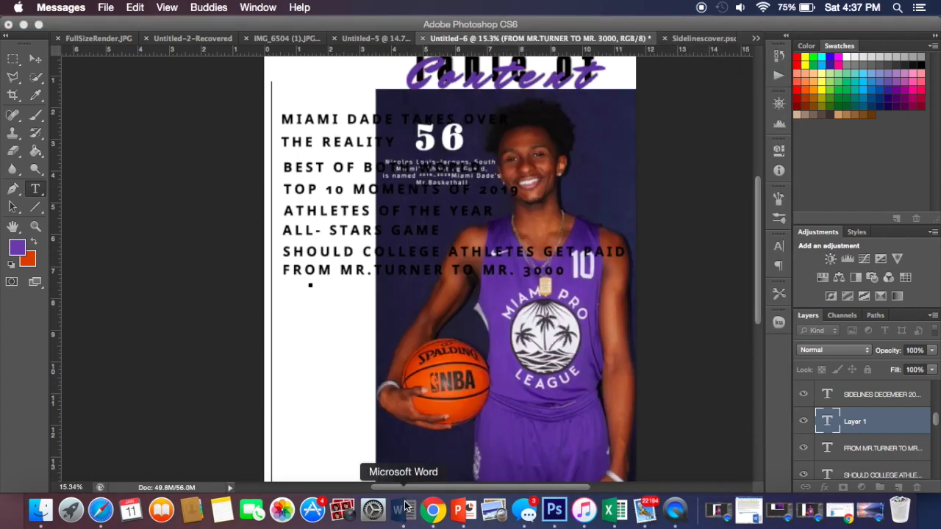
left_click(403, 510)
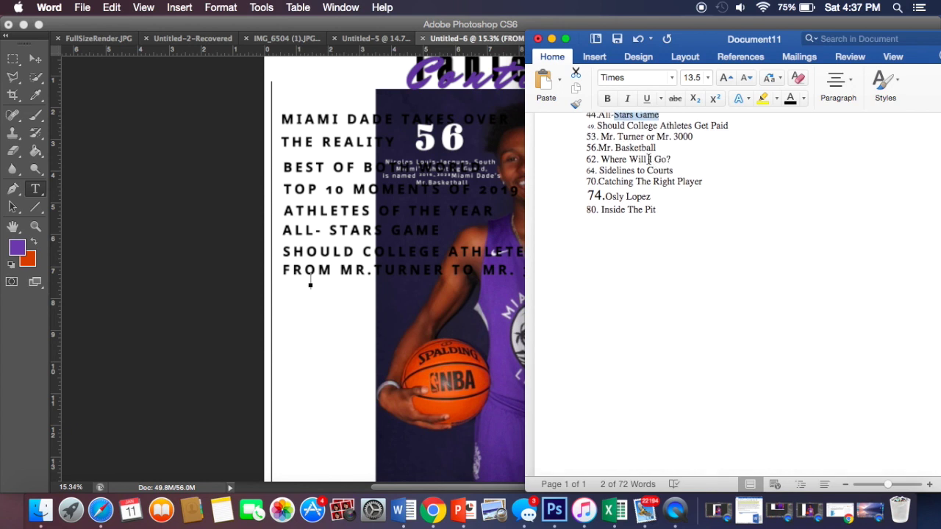
left_click(345, 282)
type("MR")
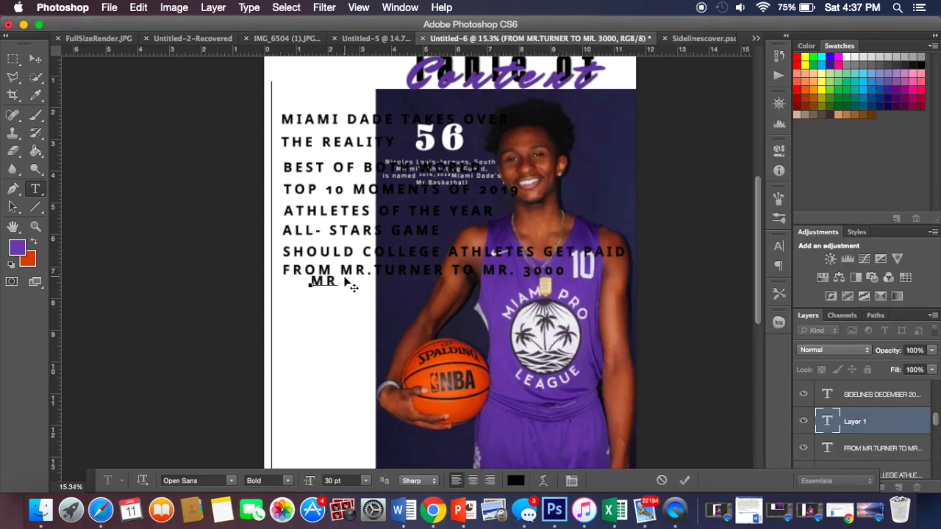
type(". BASKETBALL")
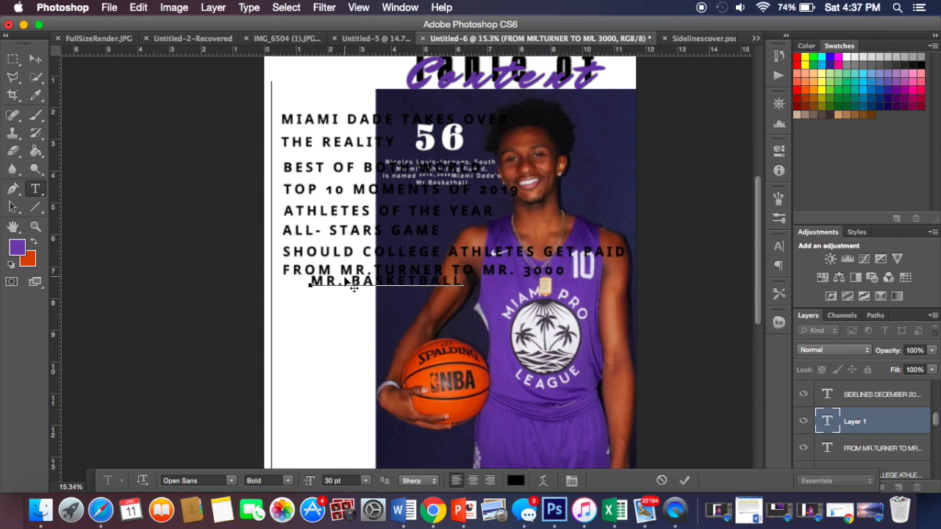
left_click(35, 58)
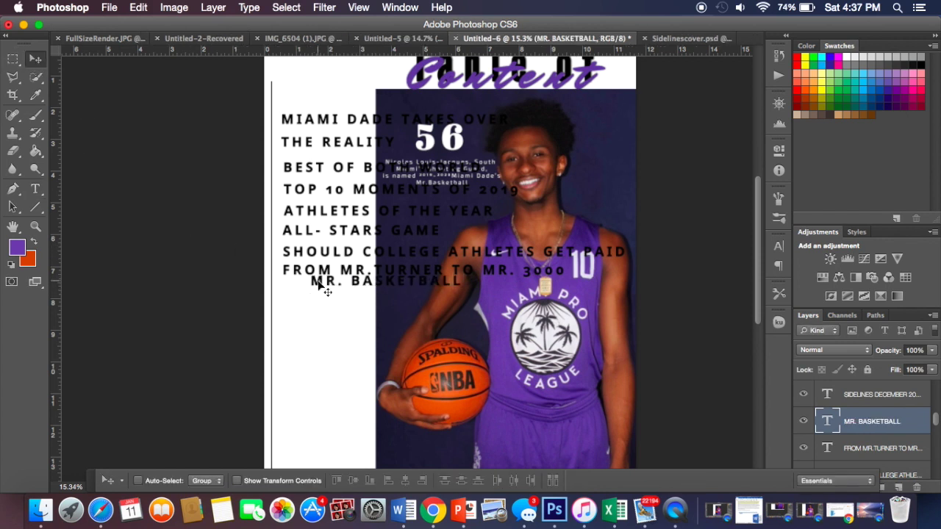
left_click_drag(328, 285, 305, 292)
left_click_drag(307, 292, 311, 292)
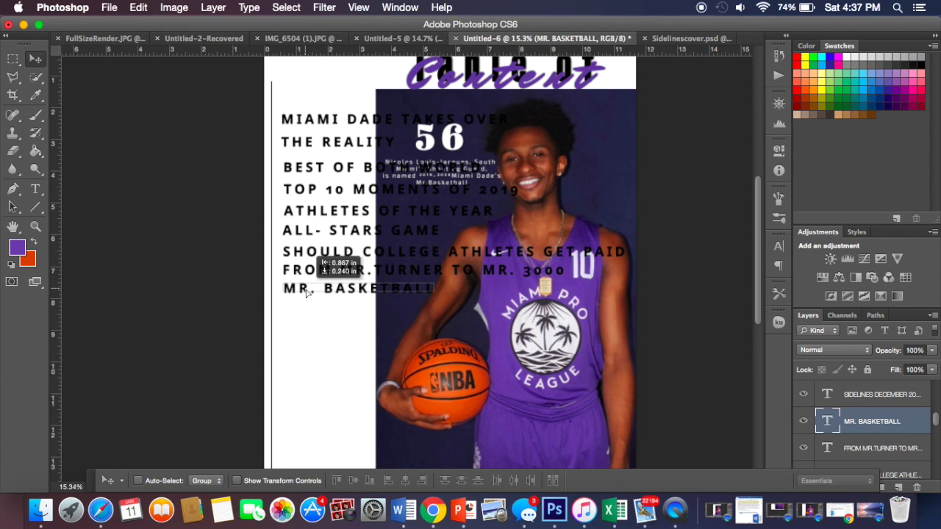
Step: Add the title 'WHERE WILL I GO' and align it under MR. BASKETBALL
left_click(33, 189)
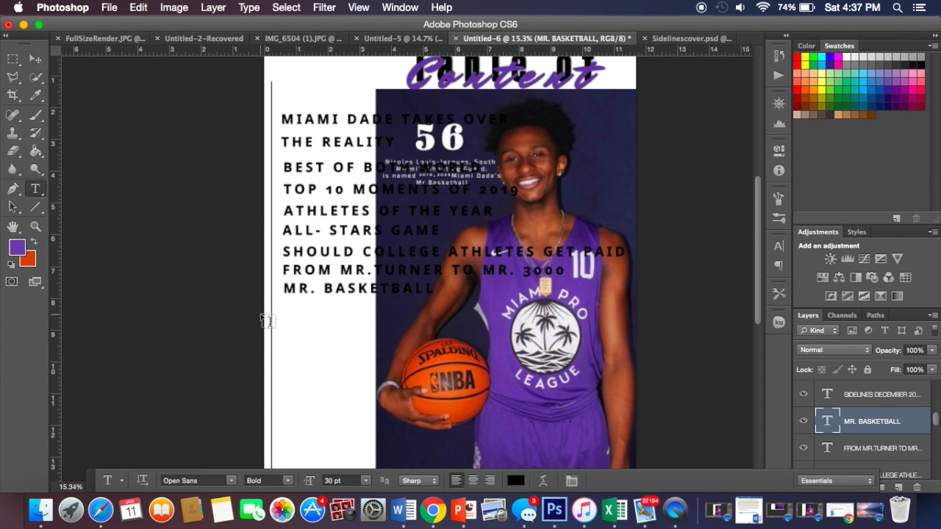
left_click(299, 309)
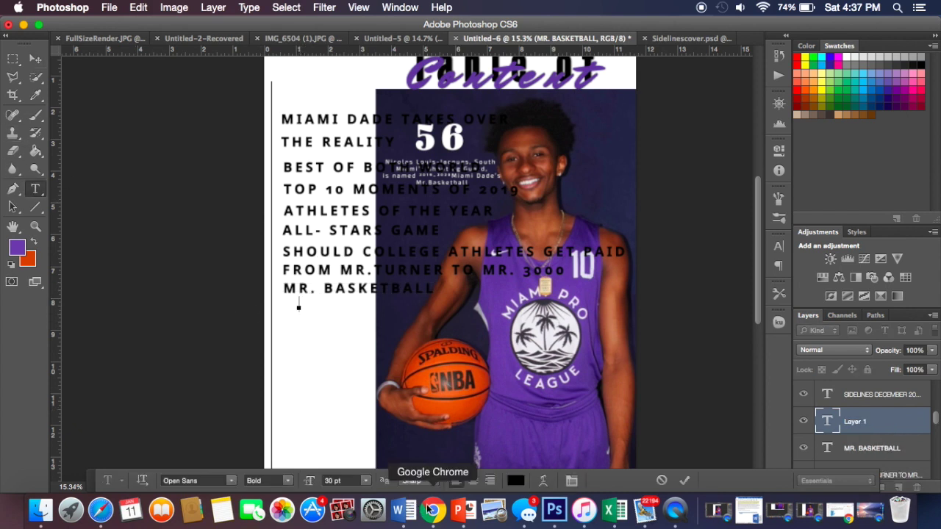
left_click(403, 509)
scroll(650, 184, "down", 2)
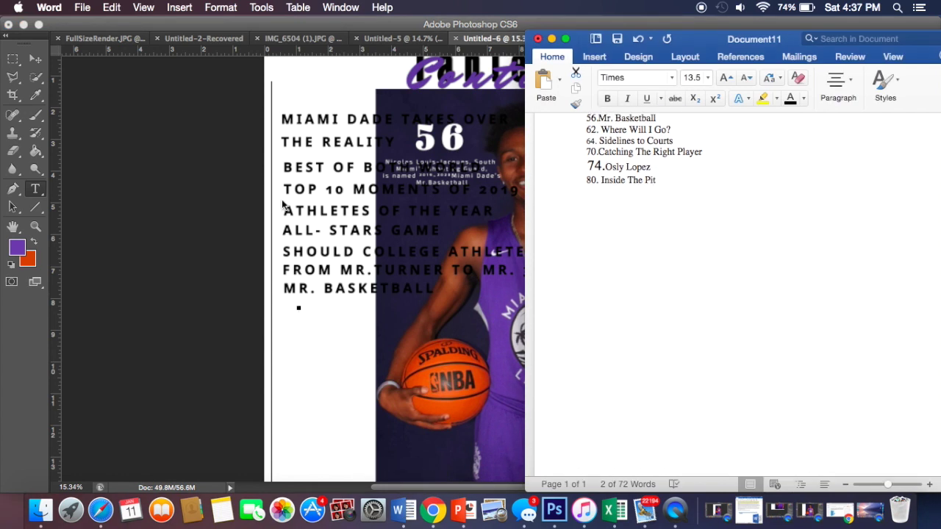
left_click(283, 206)
type("WHERE WILL I GO")
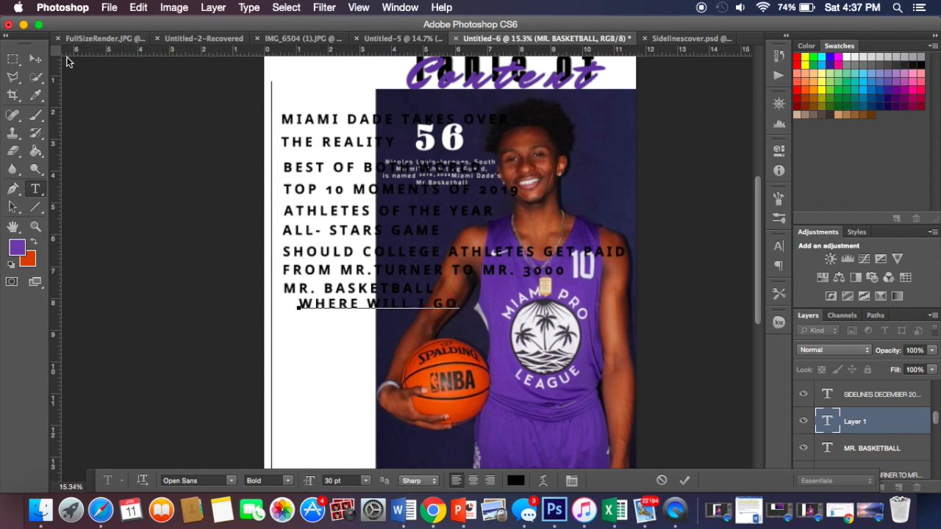
left_click(36, 58)
left_click_drag(317, 316, 303, 319)
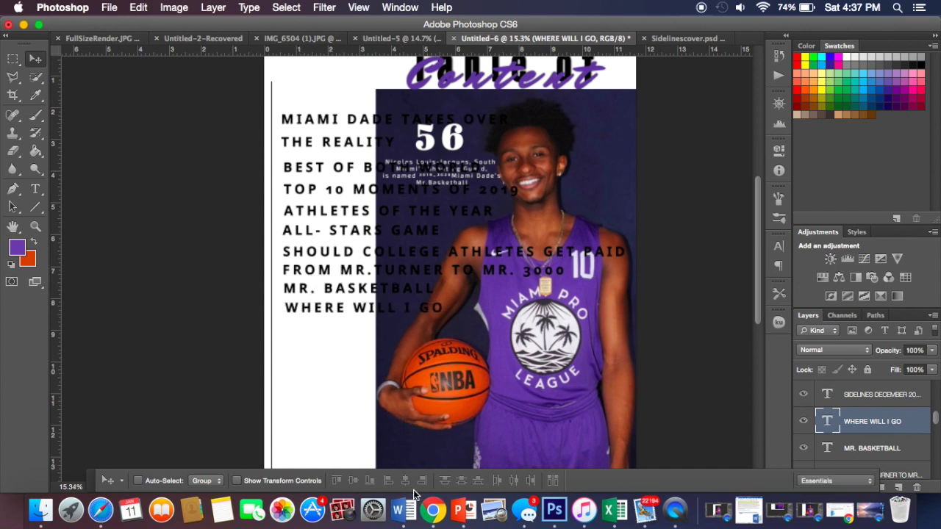
left_click(403, 510)
scroll(663, 217, "down", 2)
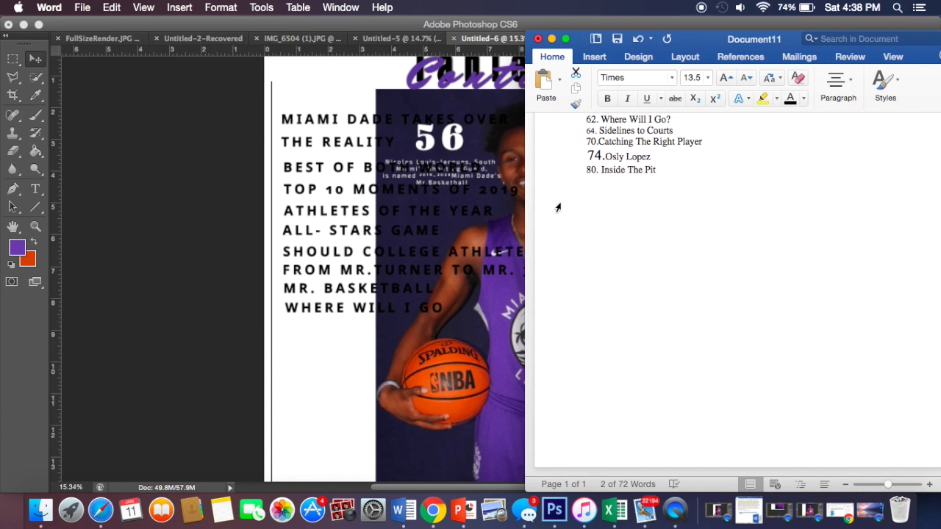
left_click(413, 311)
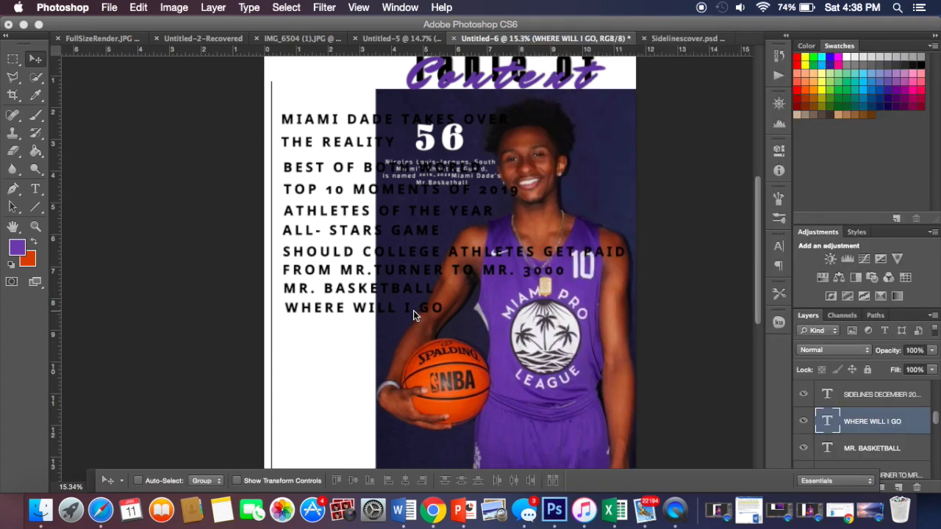
Step: Add the title 'SIDELINES TO COURTS' and move it below WHERE WILL I GO
left_click(35, 189)
left_click(333, 318)
type("SIDELINES TO COUR")
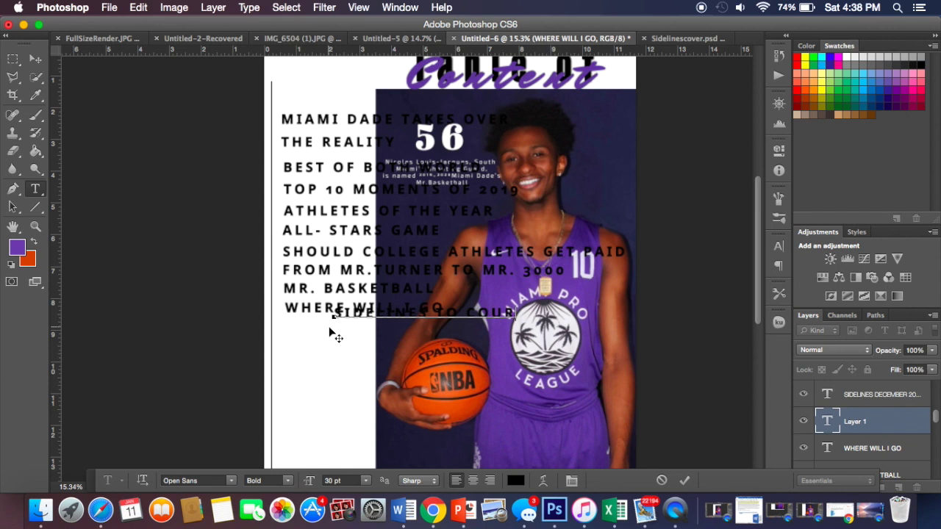
type("TS")
left_click(35, 58)
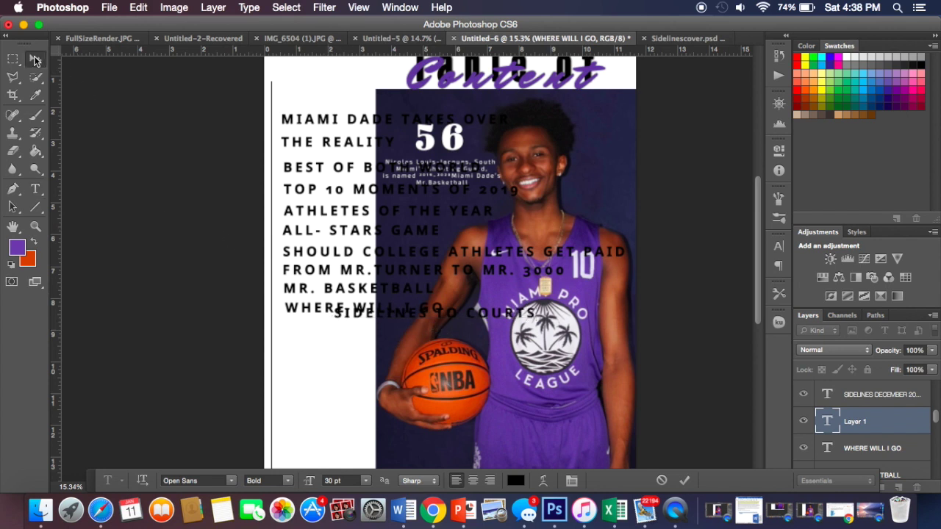
left_click_drag(410, 294, 374, 328)
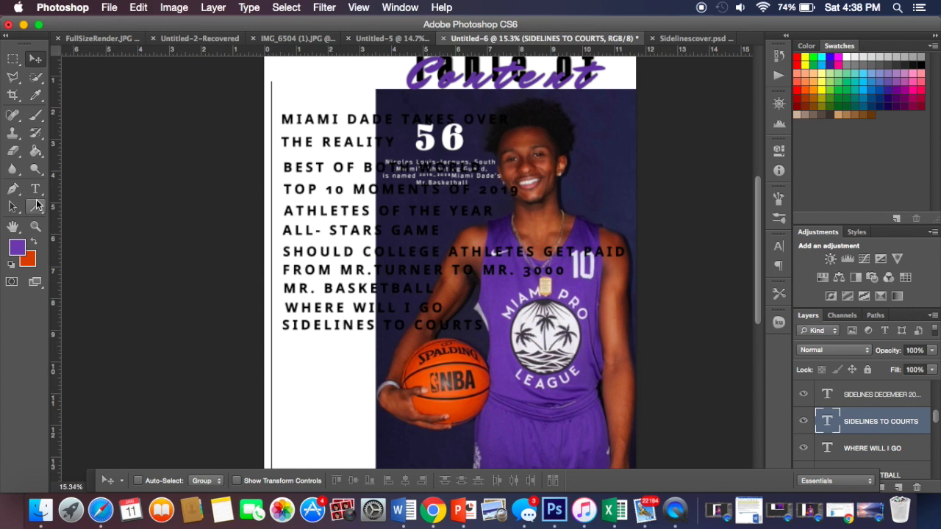
Step: Nudge the WHERE WILL I GO title slightly lower and left
left_click(35, 189)
left_click(323, 307)
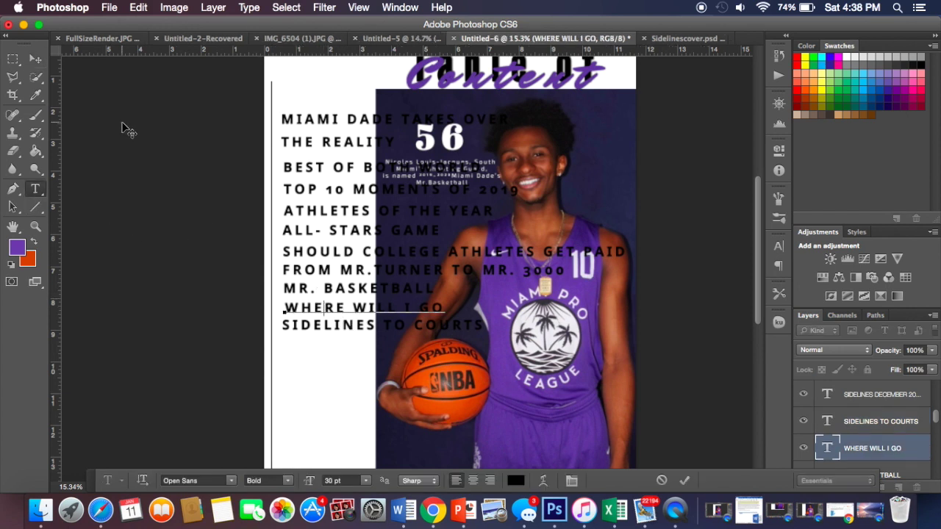
left_click(36, 58)
left_click_drag(328, 312, 328, 313)
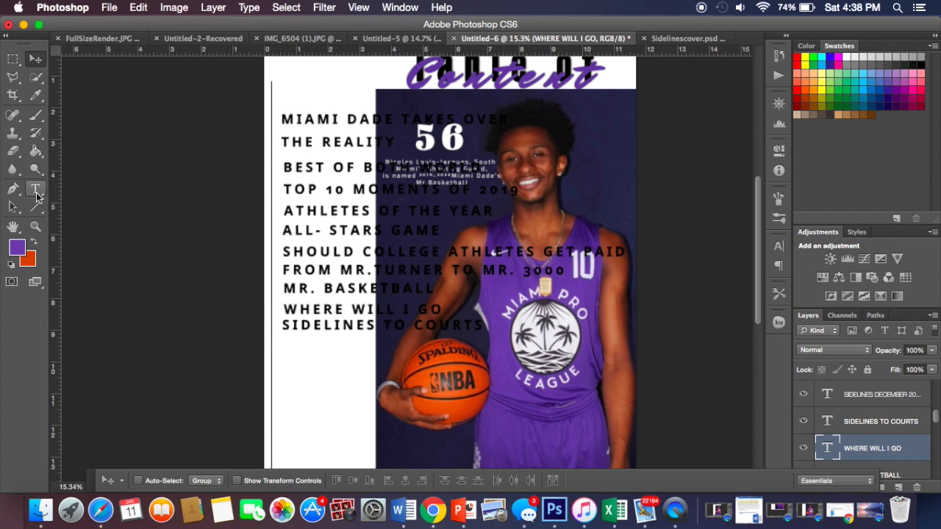
Step: Add the title 'CATCHING THE RIGHT PLAYER' and shift it into place under SIDELINES TO COURTS
left_click(35, 189)
left_click(290, 337)
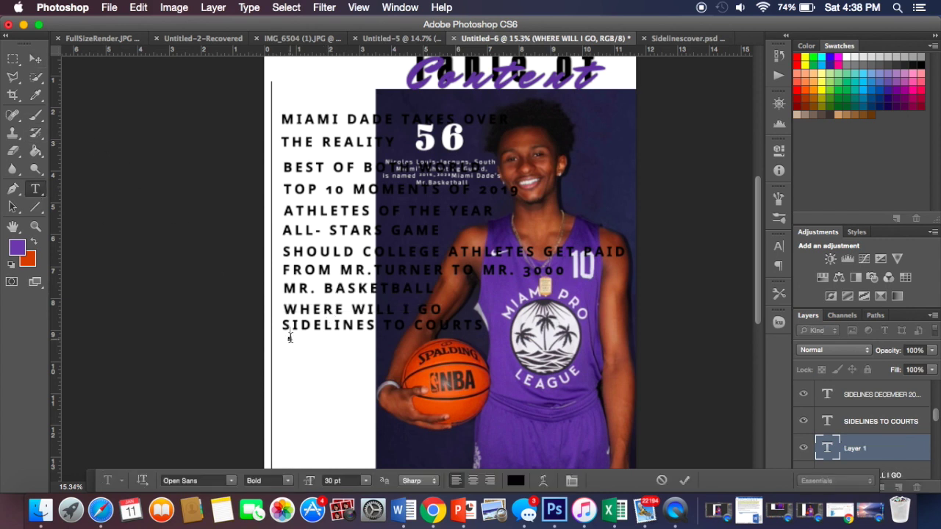
left_click(406, 509)
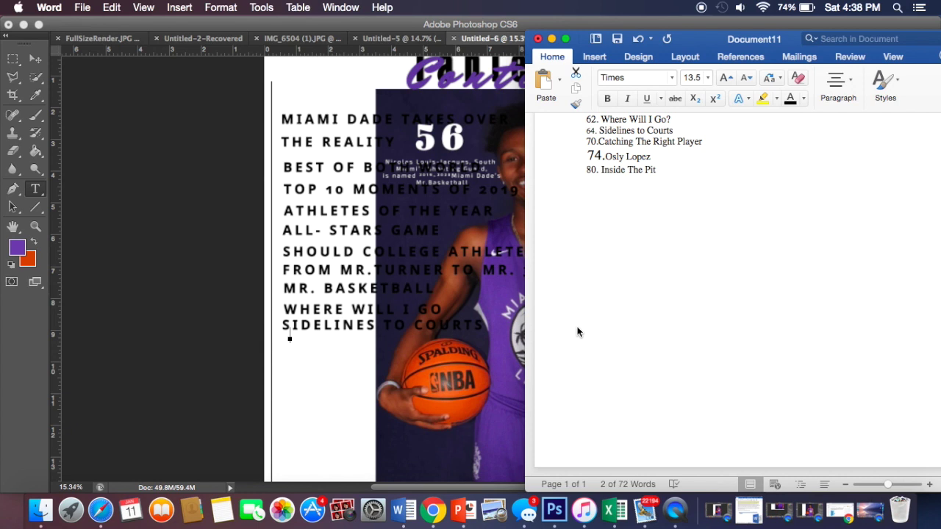
left_click(401, 348)
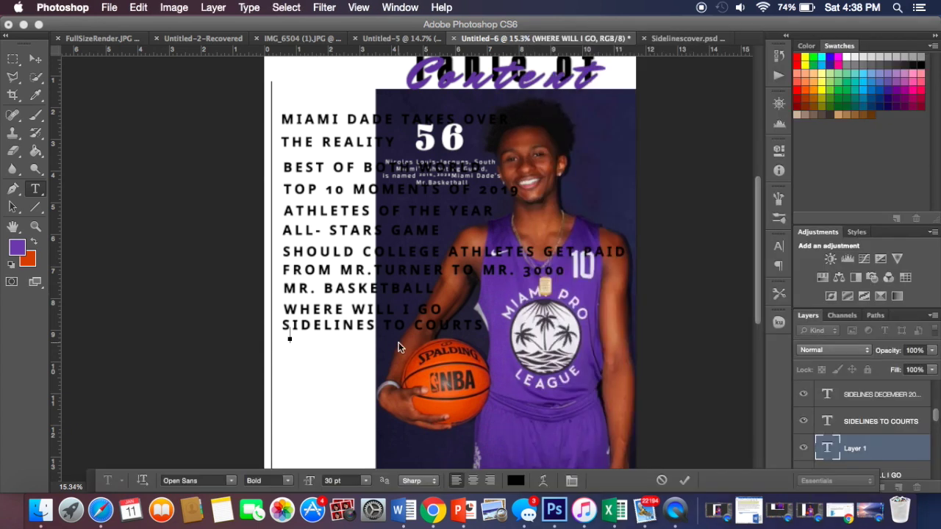
type("CATCHIN")
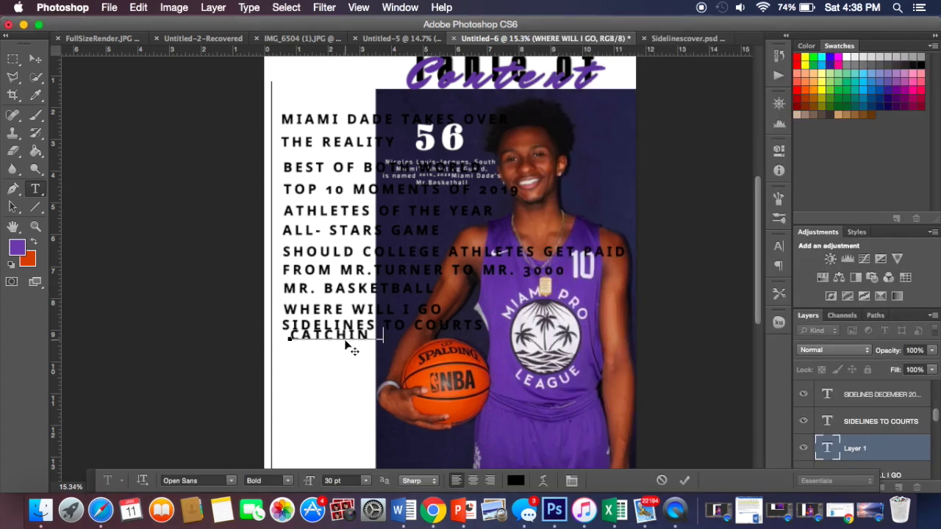
type("G THE RIGHT PLAYER")
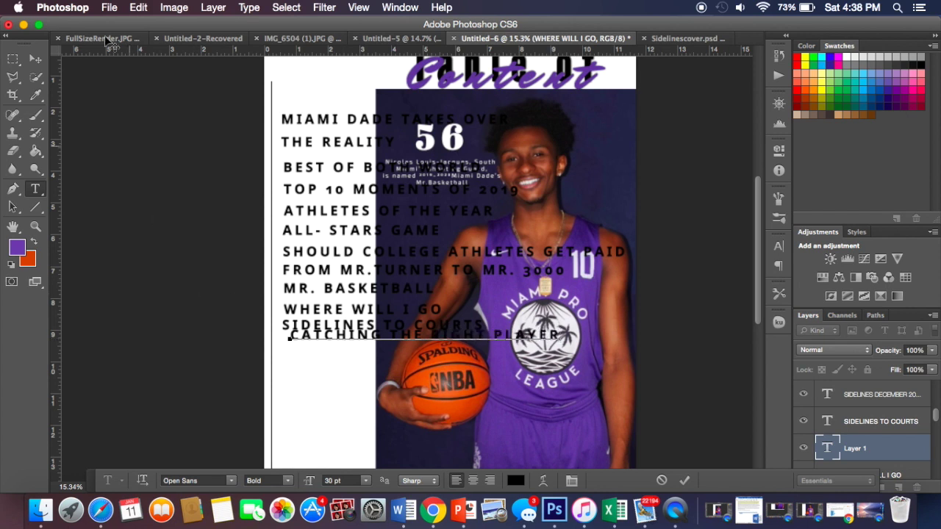
left_click(36, 58)
left_click_drag(399, 340, 389, 348)
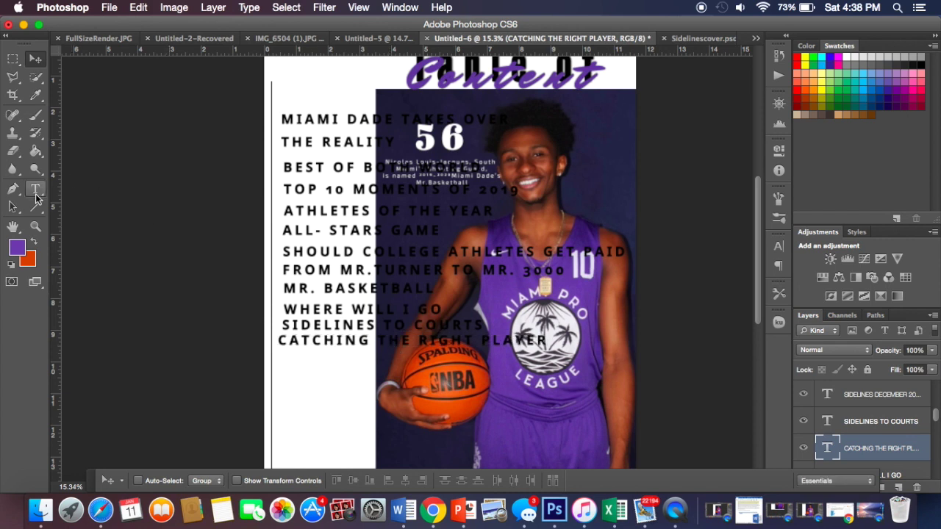
left_click(35, 189)
left_click(280, 361)
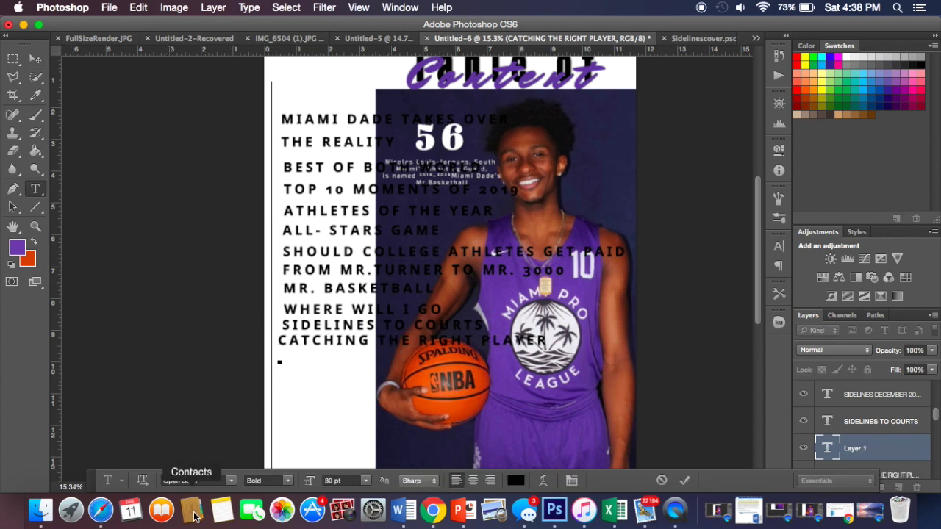
left_click(411, 518)
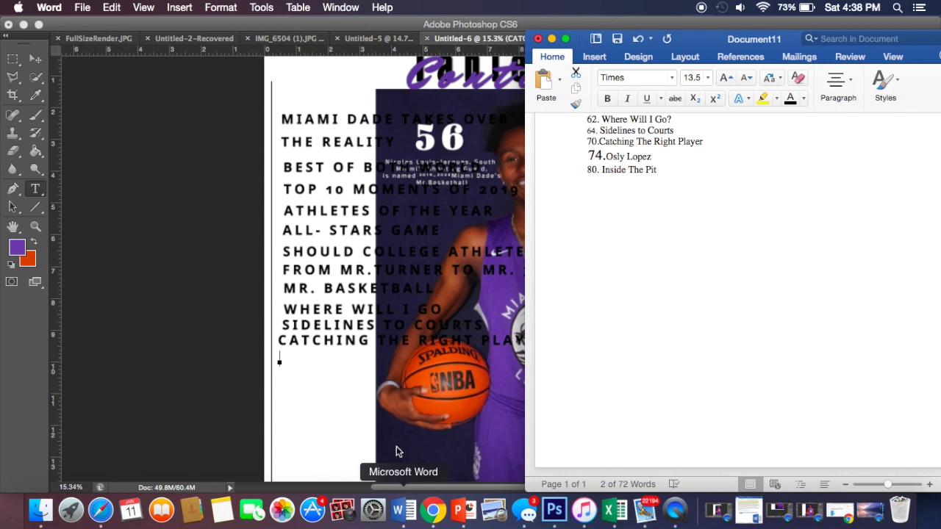
left_click(392, 356)
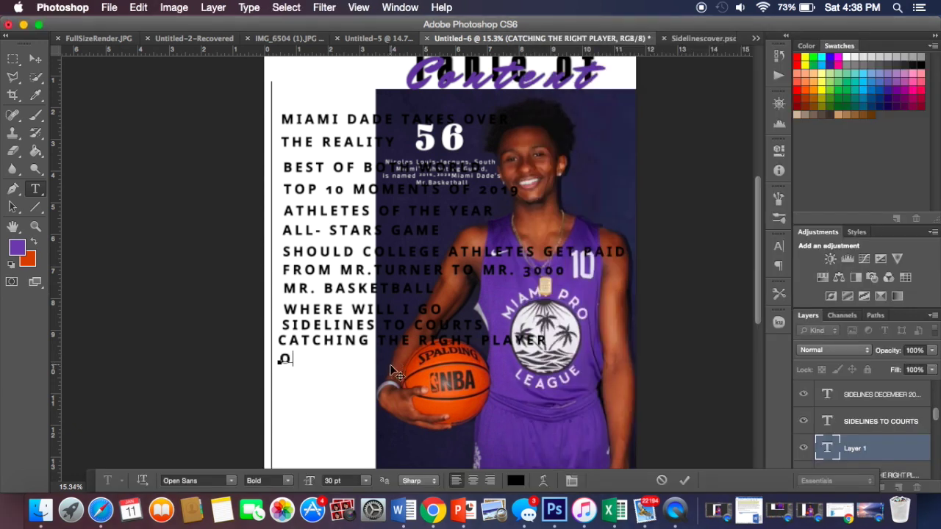
left_click(402, 503)
left_click(408, 369)
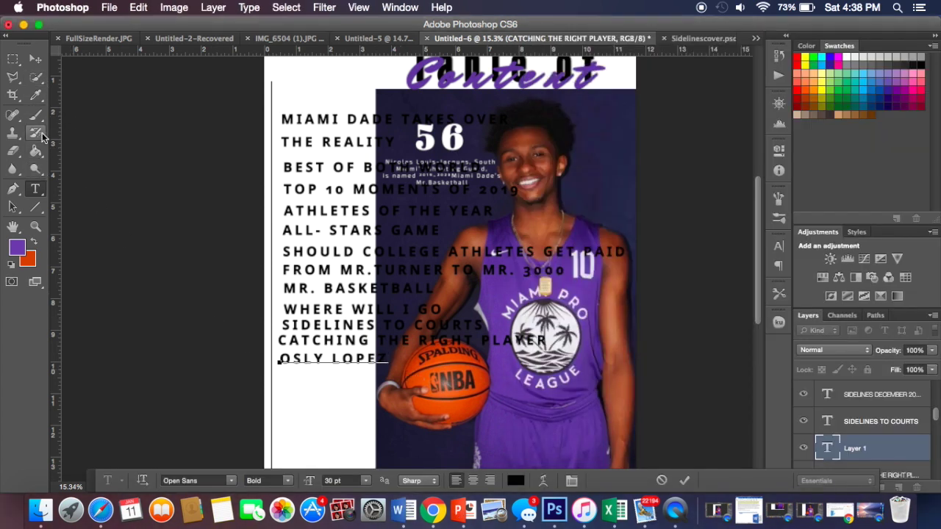
left_click(35, 59)
left_click(35, 189)
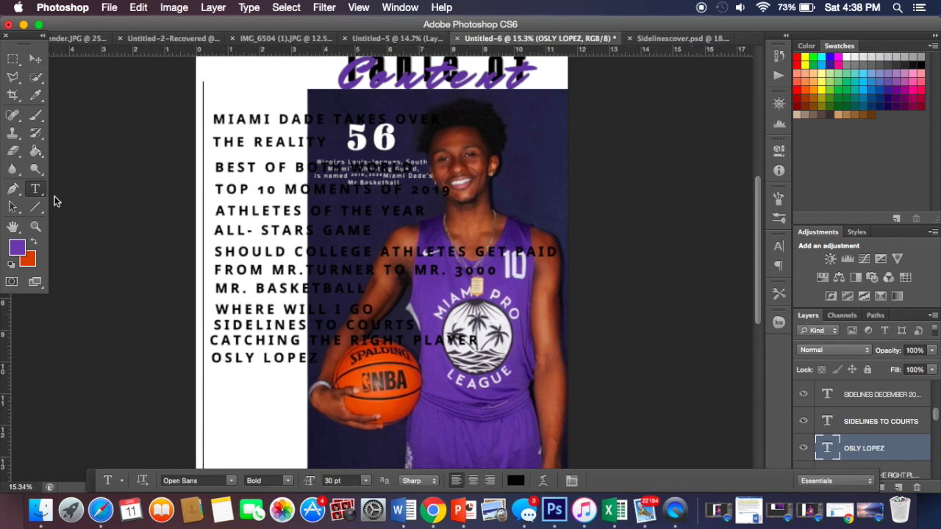
left_click(263, 372)
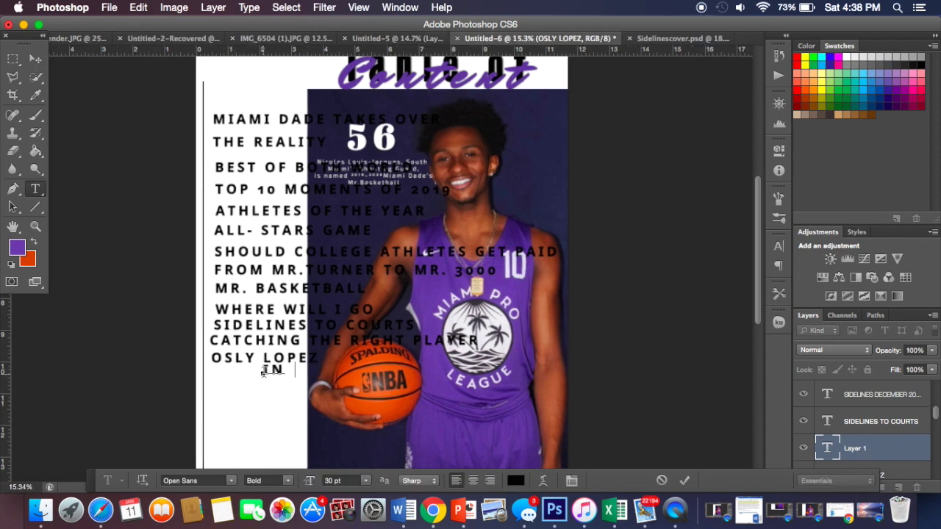
type("INSIDE THE PIT")
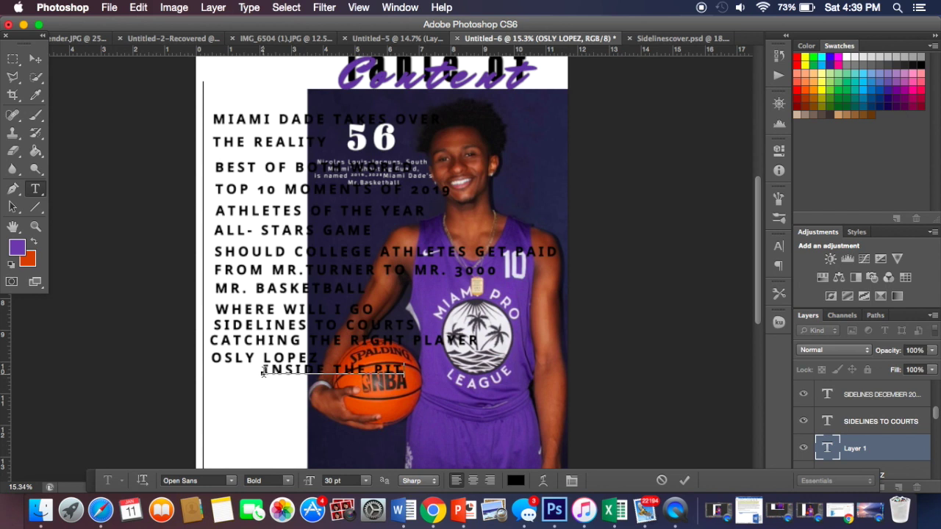
left_click(35, 59)
left_click_drag(321, 380, 270, 388)
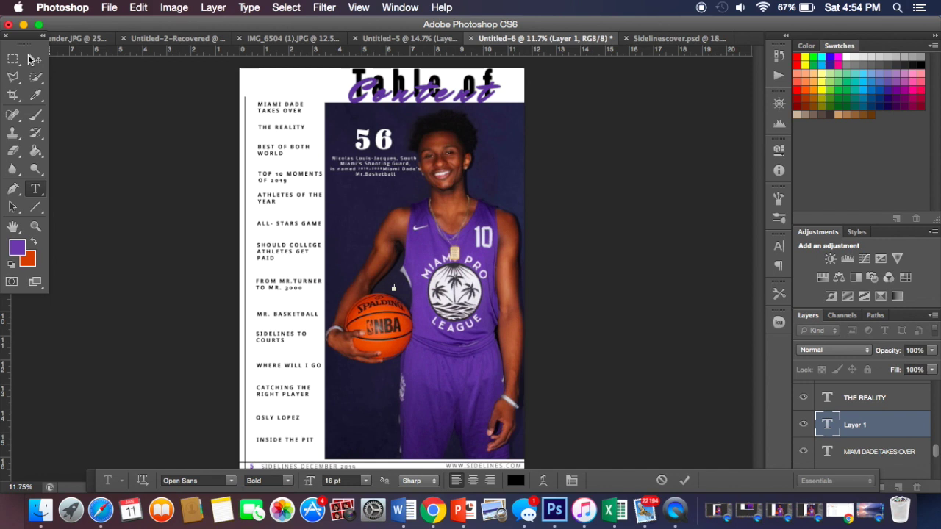
Step: Start a new text entry on the photo beside the player's arm and set its colour to purple
key("v")
left_click(36, 191)
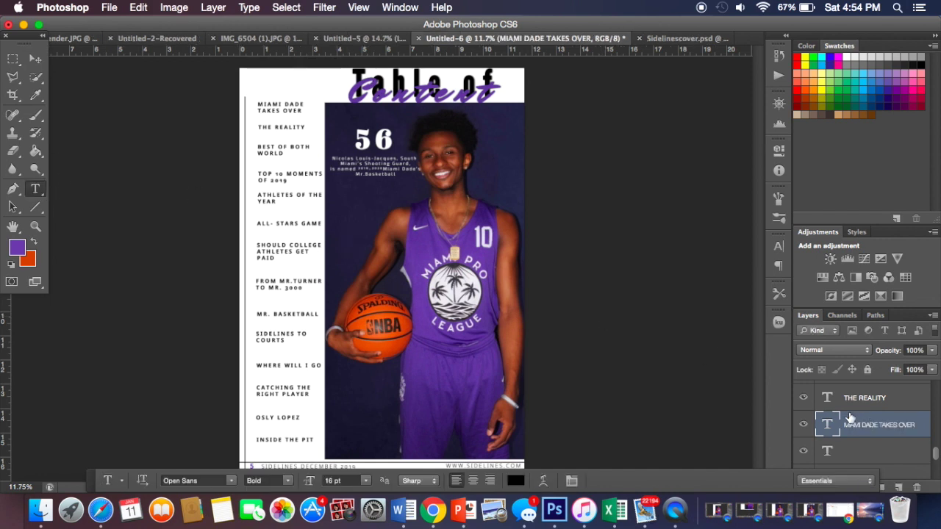
left_click(374, 276)
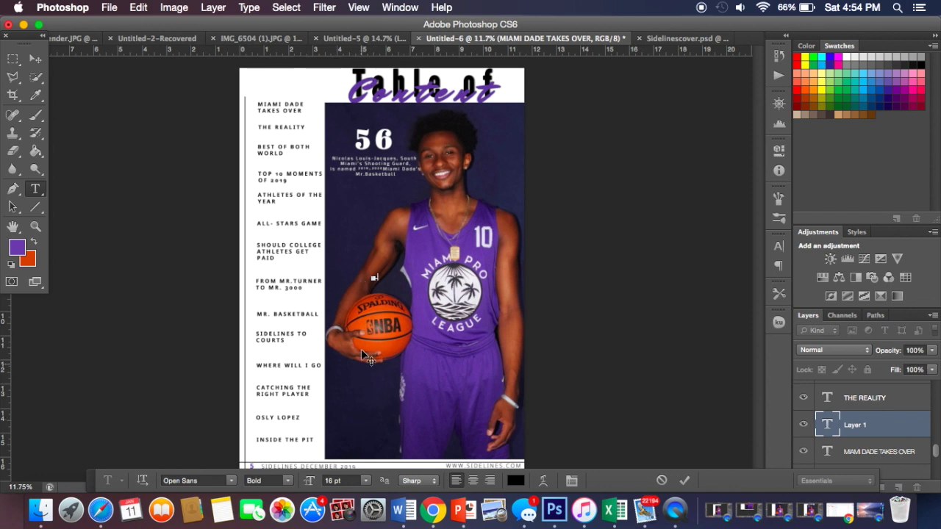
left_click(18, 249)
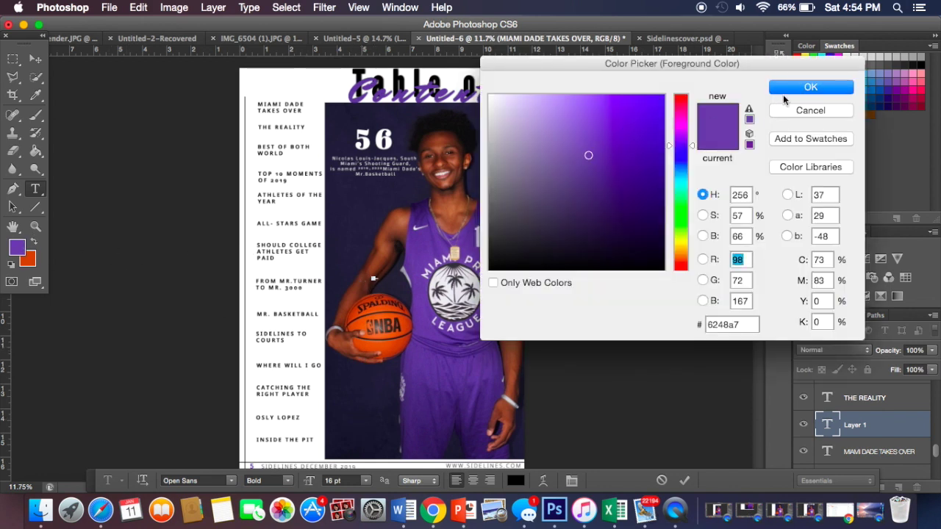
left_click(785, 89)
scroll(373, 280, "up", 2)
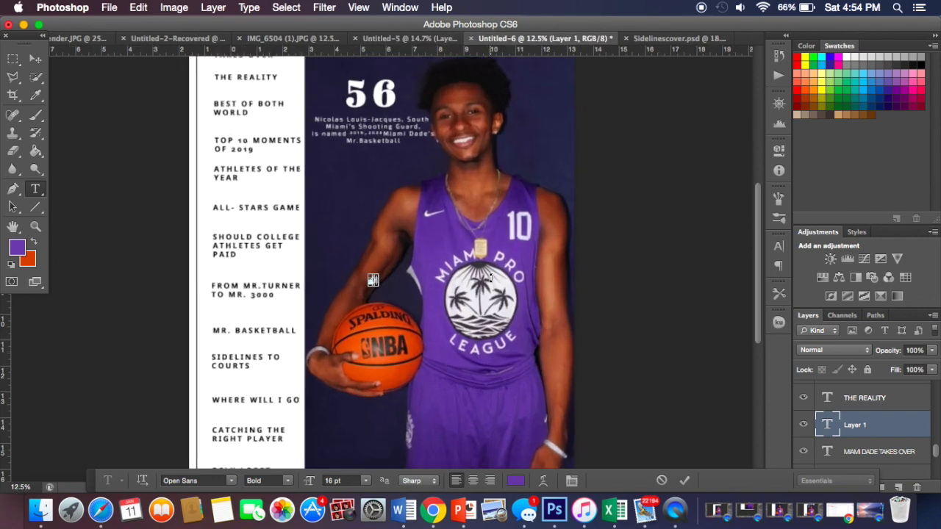
scroll(373, 280, "up", 3)
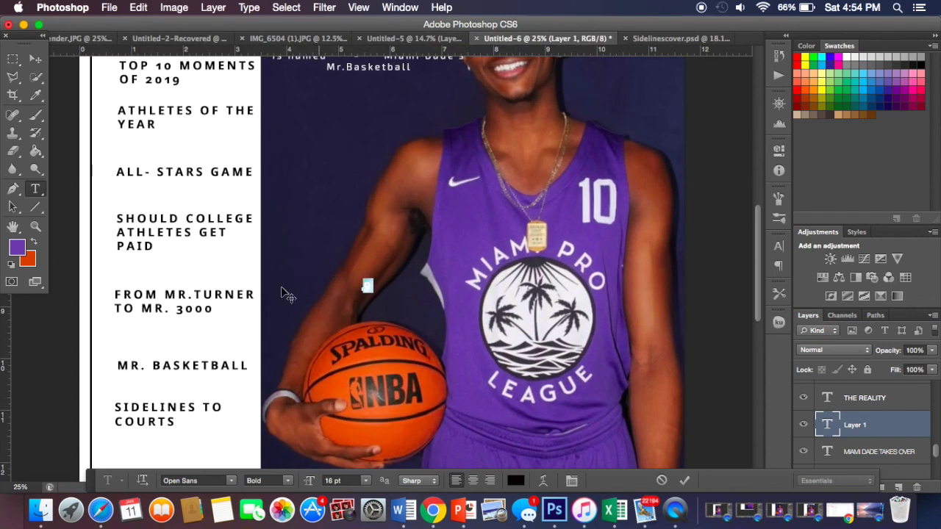
left_click(17, 250)
left_click(789, 88)
Step: Set the purple 9 in League Spartan at 18 pt
left_click(35, 59)
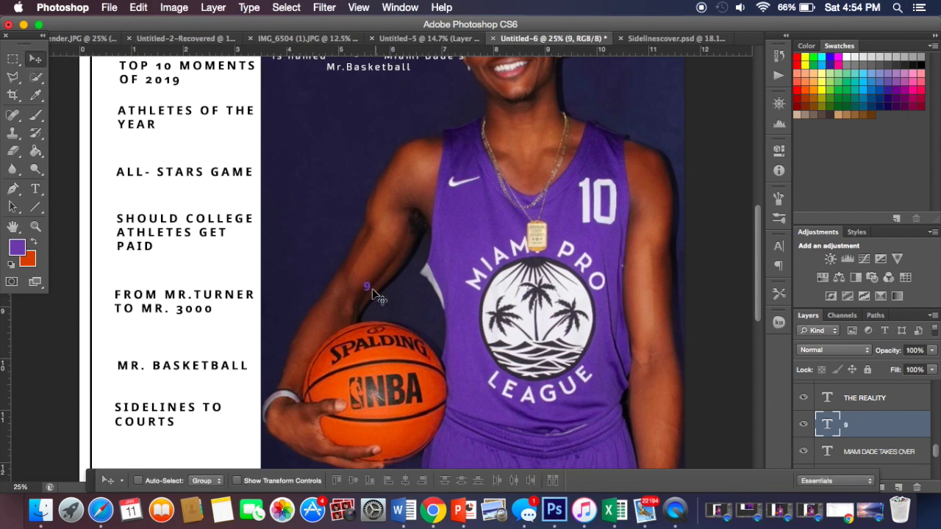
left_click(35, 189)
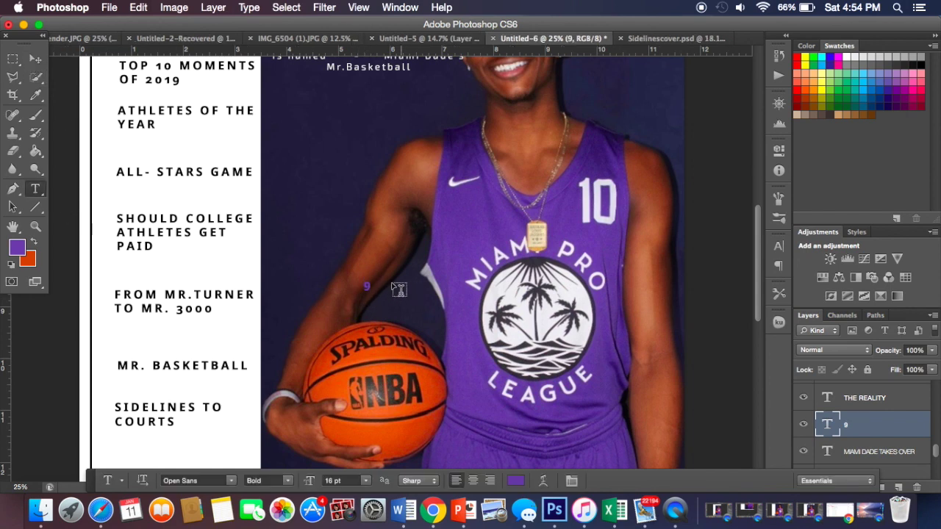
double_click(366, 286)
left_click(234, 479)
scroll(221, 247, "down", 5)
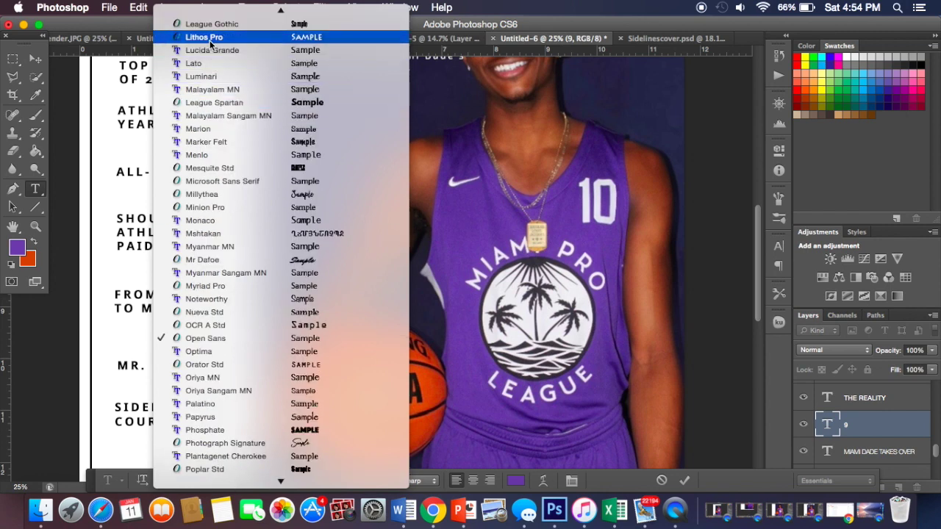
left_click(236, 102)
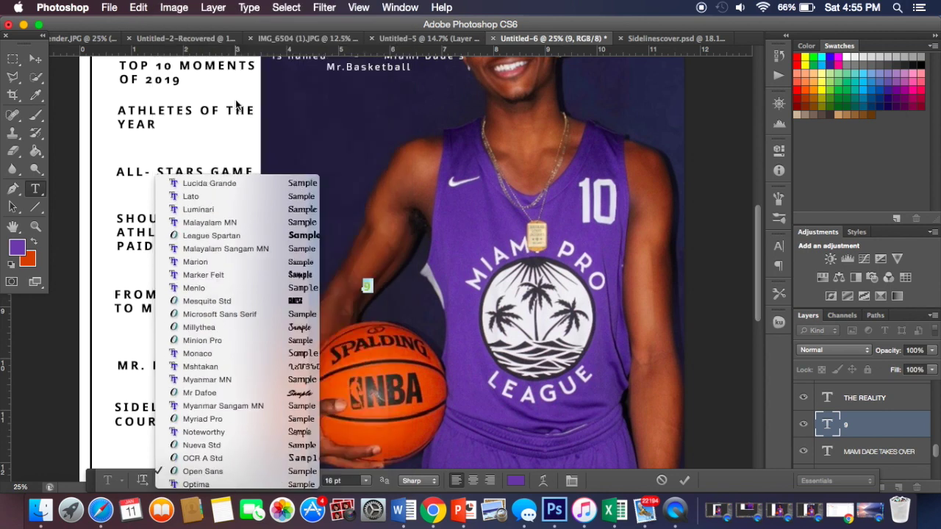
left_click(332, 482)
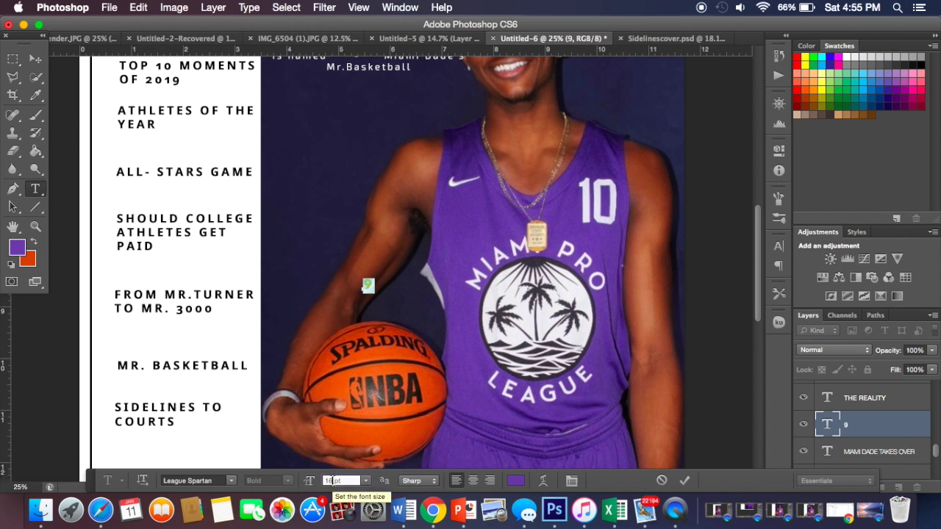
type("18")
key("Return")
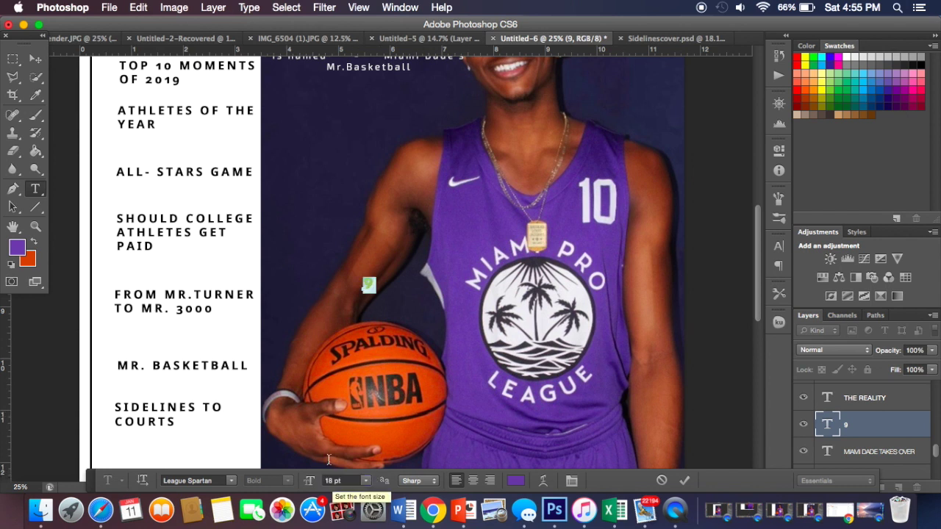
left_click(35, 58)
Step: Move the 9 to the left edge of the title list near the top entries
left_click_drag(377, 294, 66, 59)
scroll(111, 87, "up", 5)
scroll(109, 86, "up", 1)
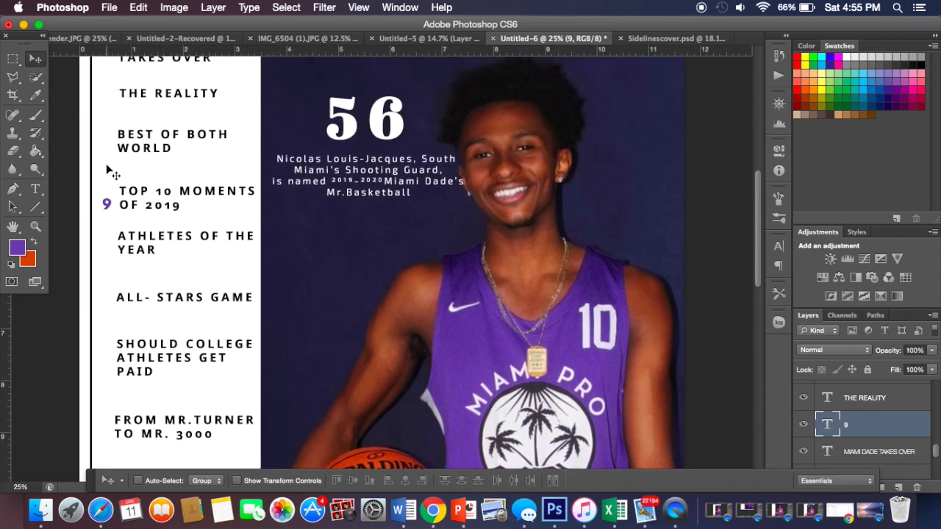
left_click_drag(108, 203, 109, 117)
scroll(109, 118, "up", 3)
Step: Enlarge the 9 beside MIAMI DADE TAKES OVER to 25 pt and nudge it slightly left
left_click_drag(110, 187, 108, 123)
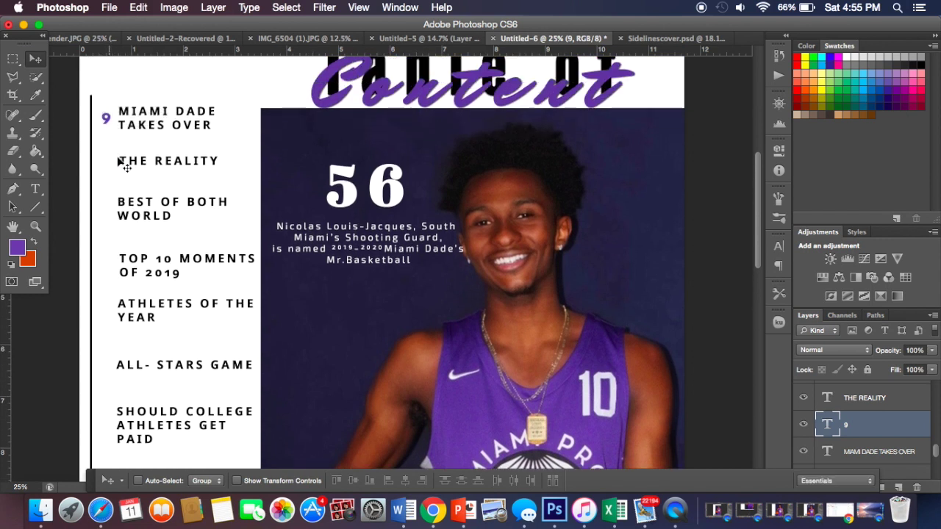
left_click(34, 190)
double_click(106, 119)
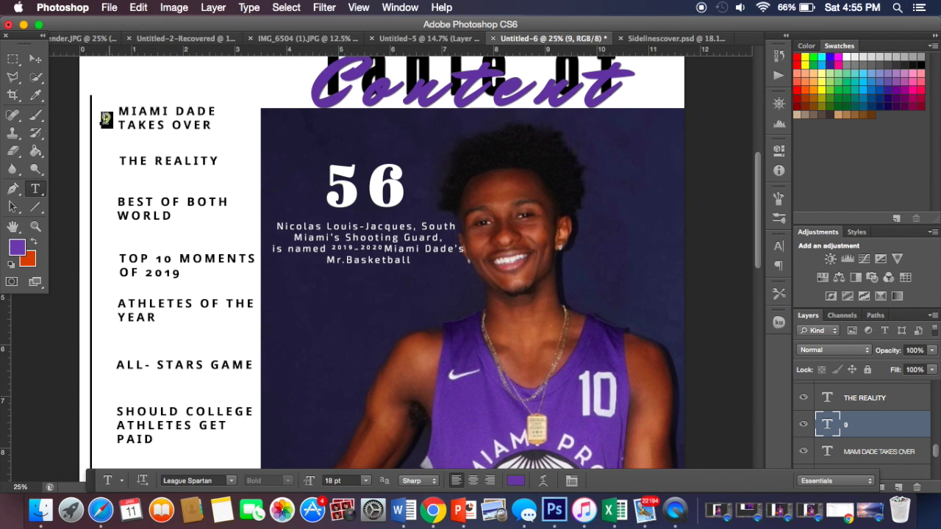
left_click(333, 481)
type("25")
key("Return")
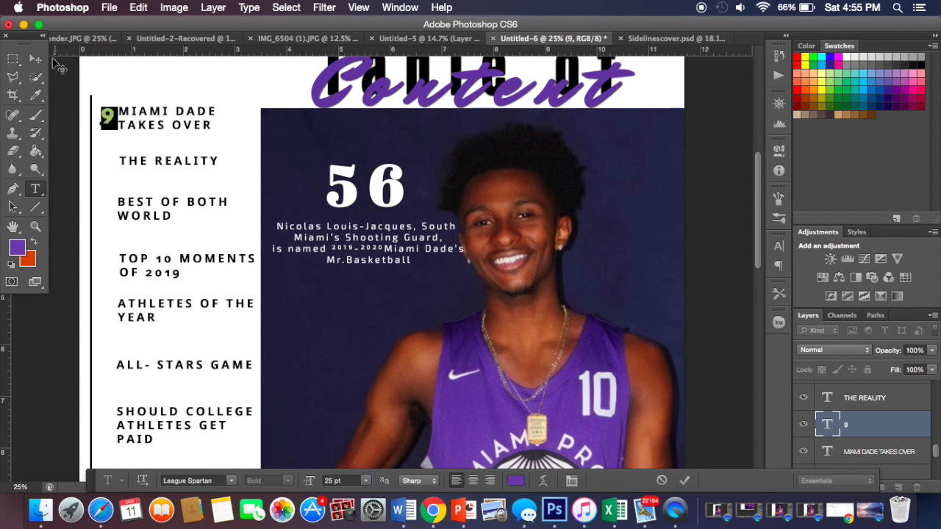
left_click(36, 59)
left_click_drag(109, 116, 108, 116)
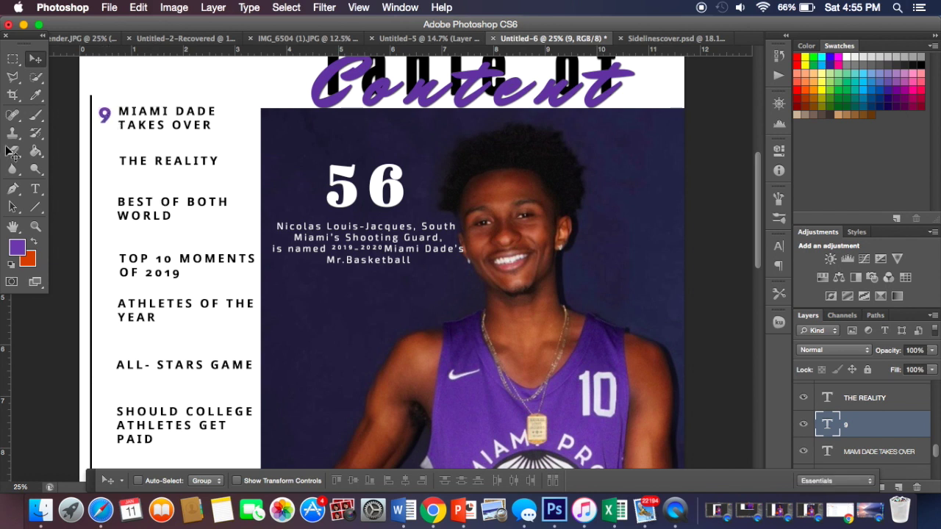
Step: Add page numbers 12 beside THE REALITY and 25 beside BEST OF BOTH WORLD
left_click(35, 189)
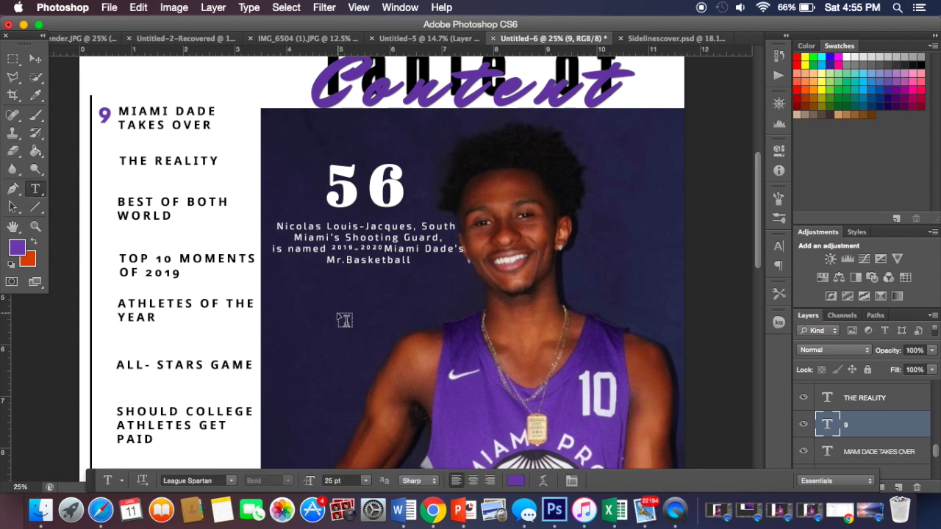
left_click(337, 311)
type("12")
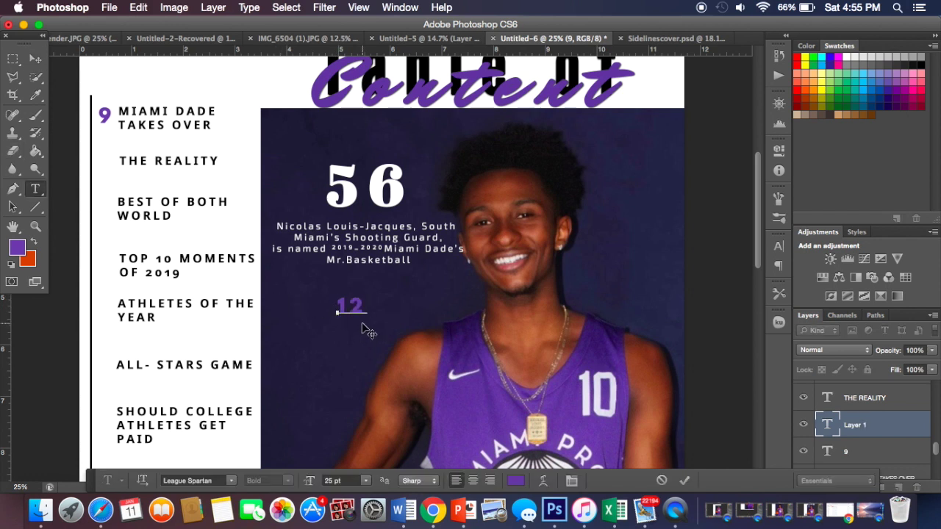
left_click(35, 58)
left_click_drag(345, 313, 110, 166)
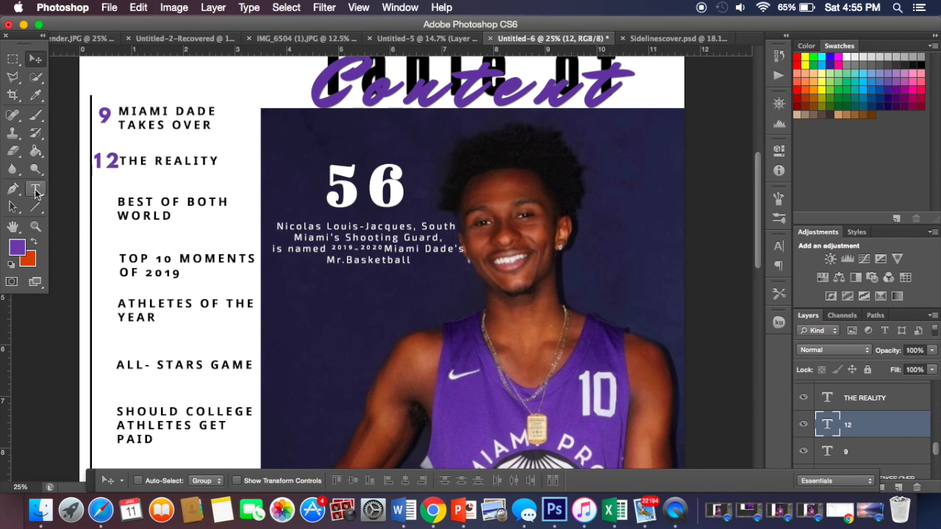
left_click(35, 189)
left_click(334, 277)
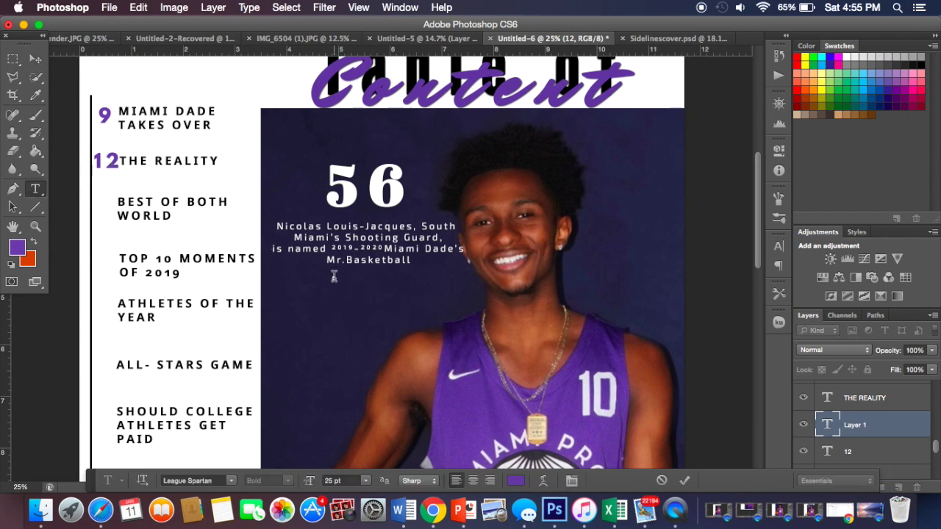
type("25")
left_click(35, 58)
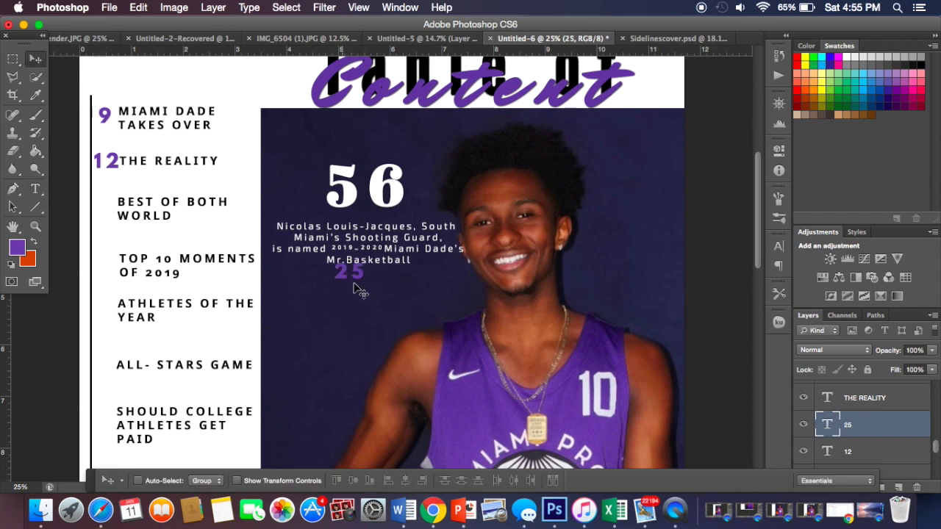
left_click_drag(356, 275, 117, 215)
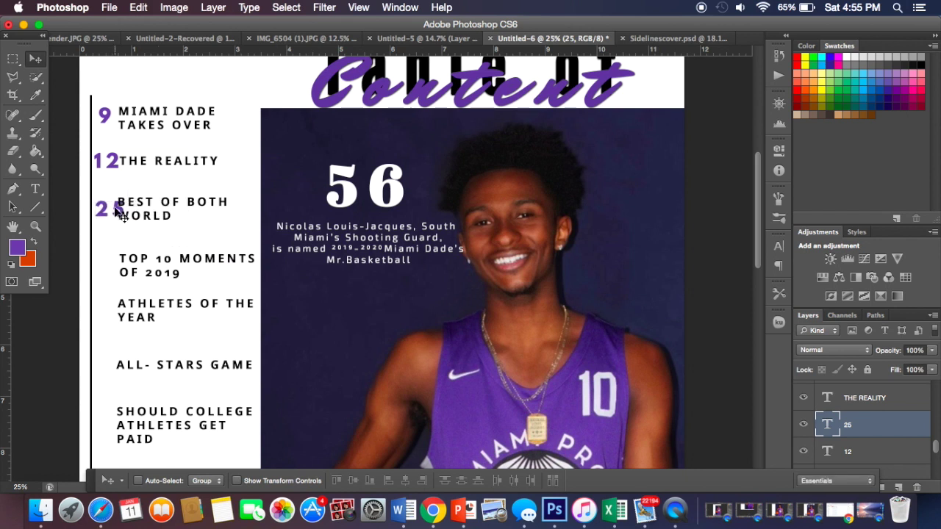
left_click_drag(115, 207, 113, 159)
key("shift+Down")
key("shift+Down")
key("shift+Down")
key("shift+Down")
key("shift+Down")
key("shift+Down")
key("shift+Down")
key("shift+Down")
key("shift+Down")
key("shift+Down")
key("shift+Down")
key("shift+Down")
key("shift+Down")
key("shift+Down")
key("shift+Down")
key("shift+Down")
key("shift+Down")
key("shift+Down")
key("shift+Down")
key("shift+Down")
key("shift+Down")
key("shift+Down")
key("shift+Down")
key("shift+Down")
key("shift+Down")
key("shift+Down")
key("shift+Down")
key("shift+Down")
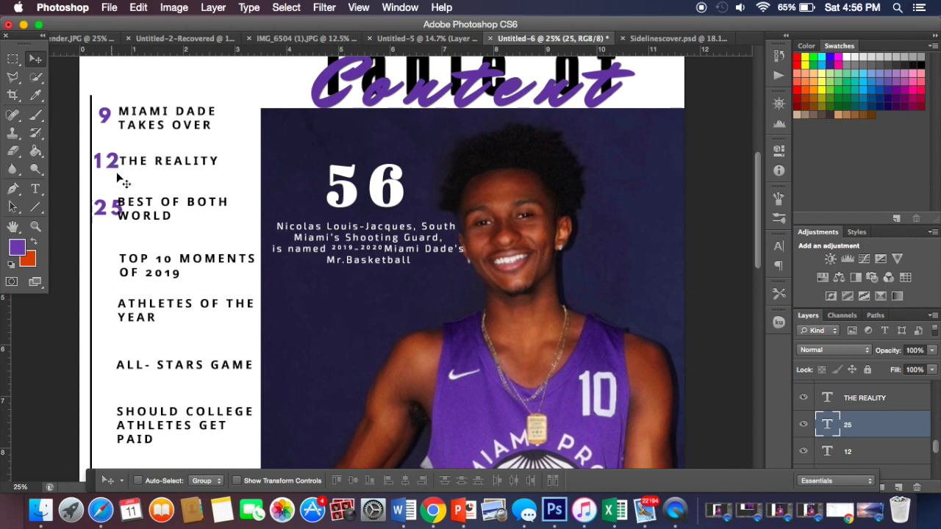
Step: Add page numbers 27 beside TOP 10 MOMENTS OF 2019 and 32 beside ATHLETES OF THE YEAR
left_click(35, 188)
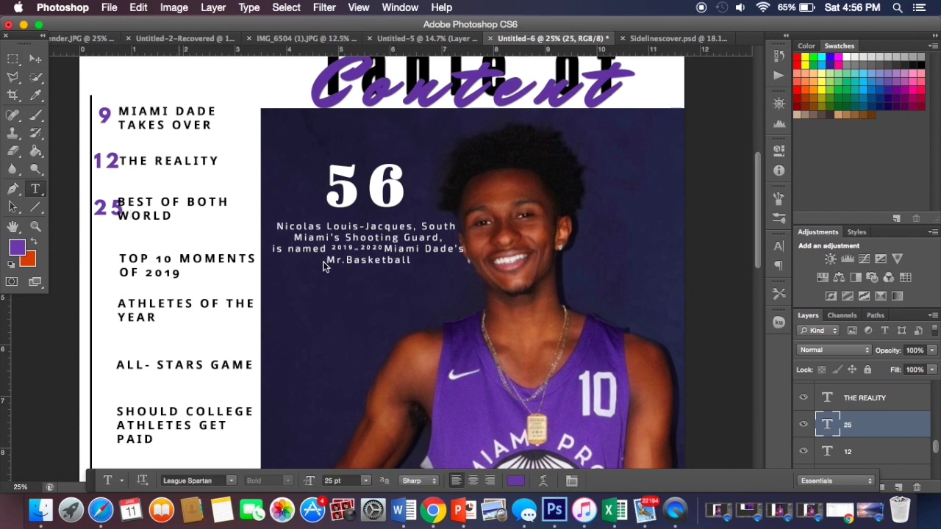
left_click(349, 302)
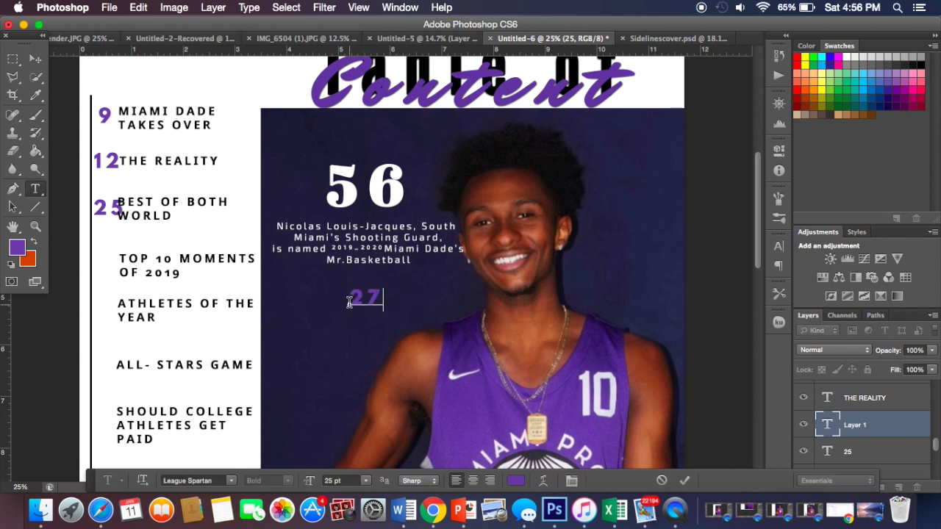
left_click(35, 58)
left_click_drag(346, 307, 120, 265)
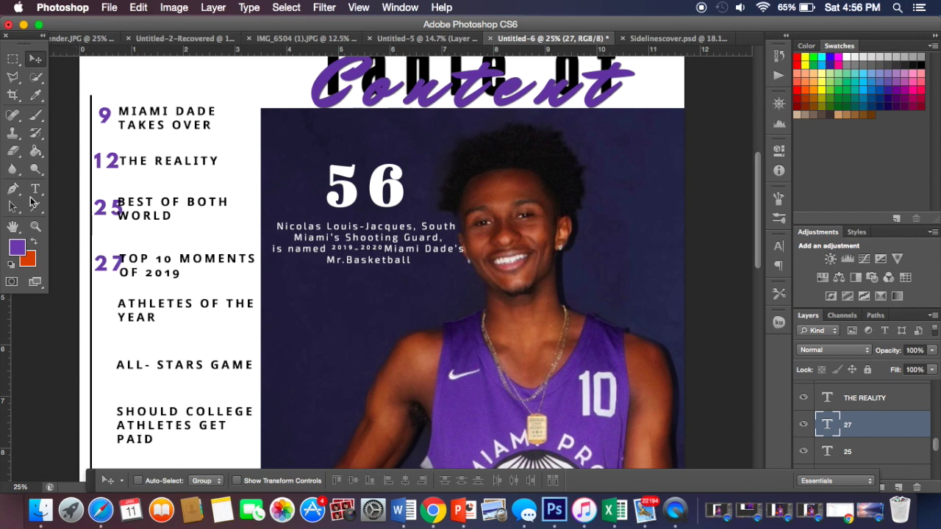
left_click(35, 189)
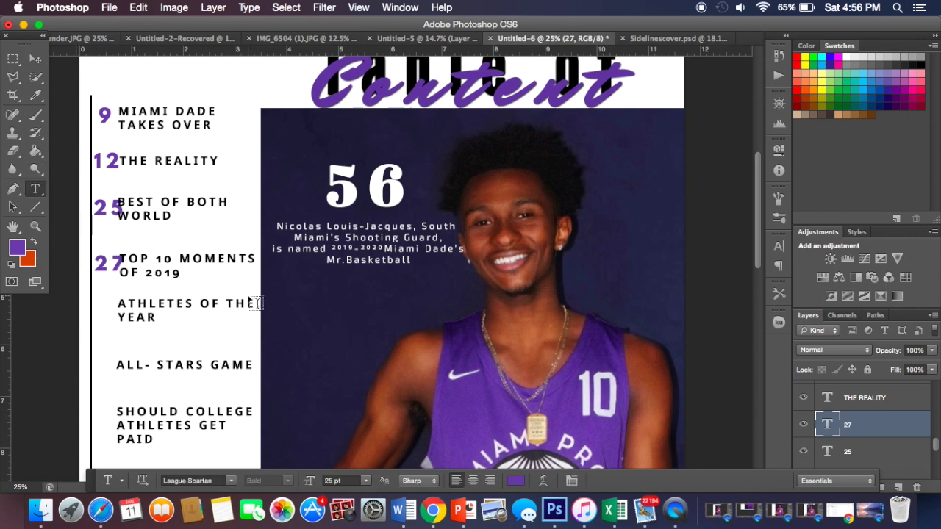
left_click(279, 308)
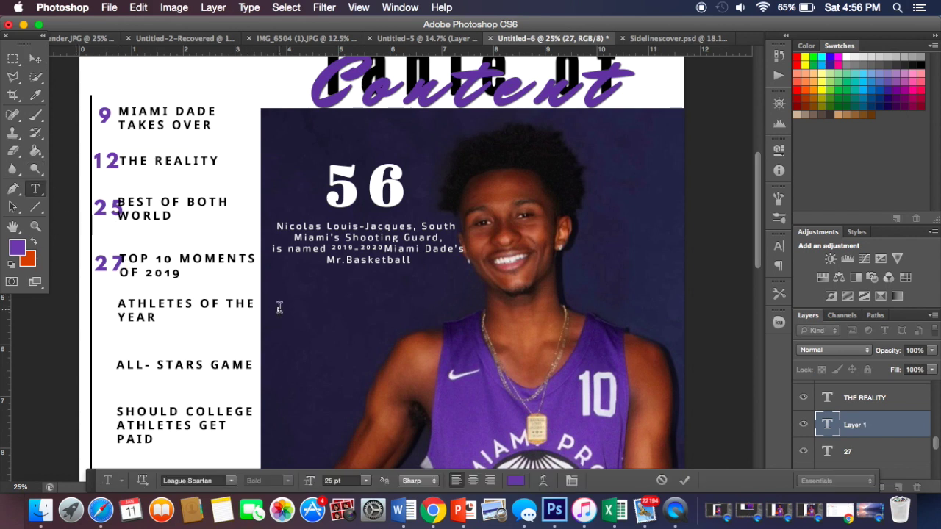
type("32")
left_click(35, 59)
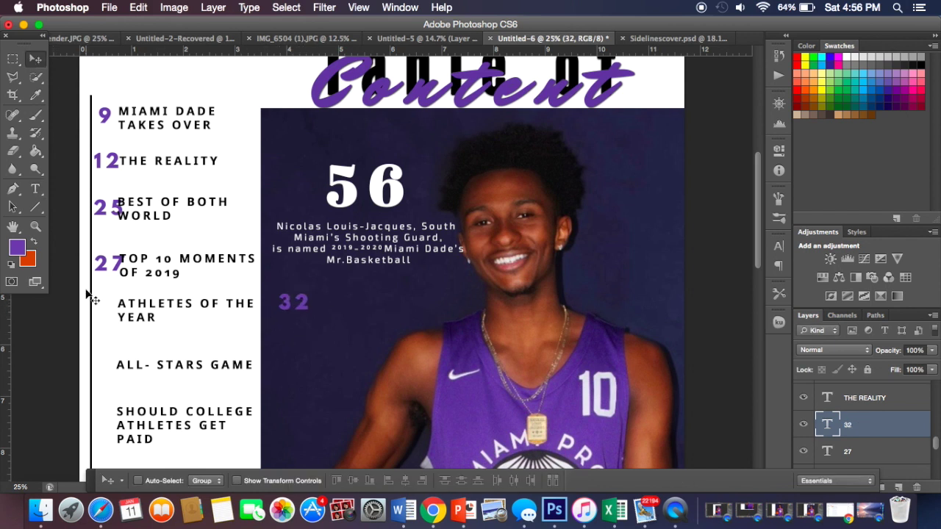
left_click_drag(288, 301, 103, 310)
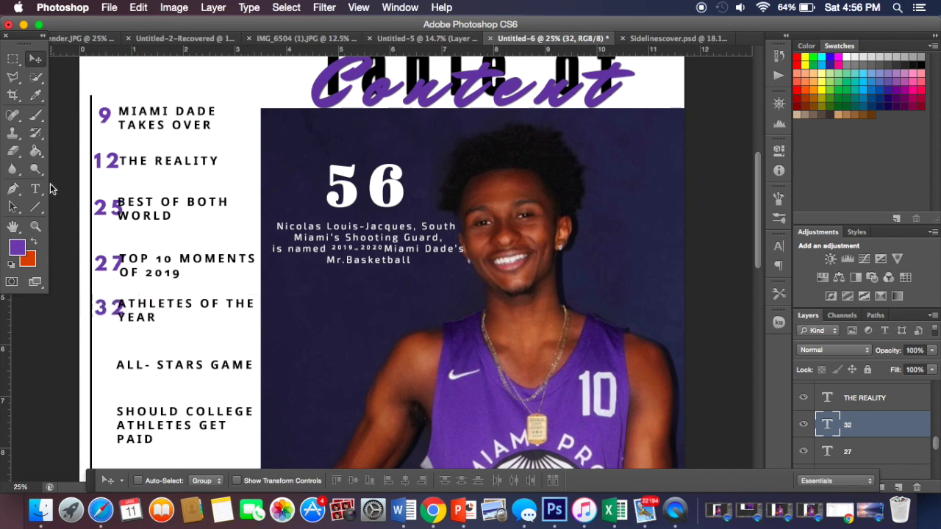
Step: Place 44 beside ALL- STARS GAME and add a 49 on the photo
left_click(36, 189)
left_click(355, 387)
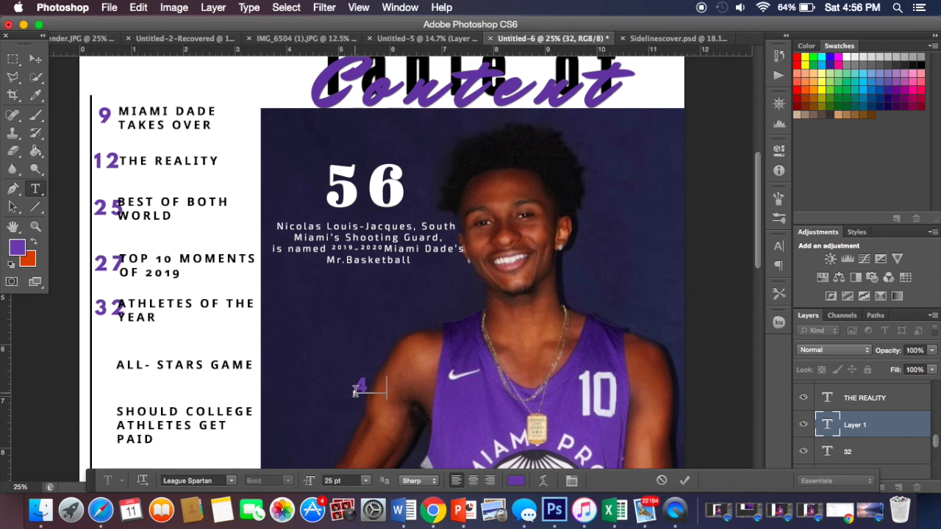
type("44")
left_click(35, 59)
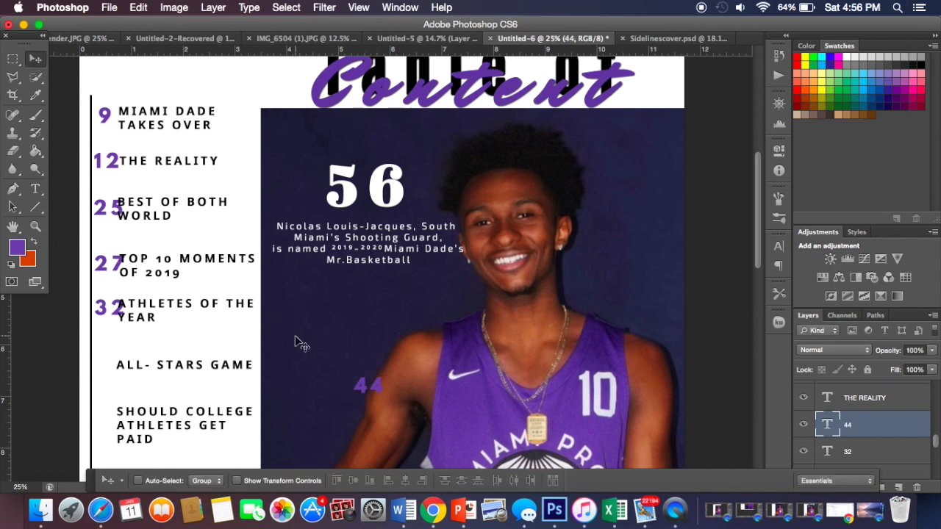
left_click_drag(377, 386, 119, 363)
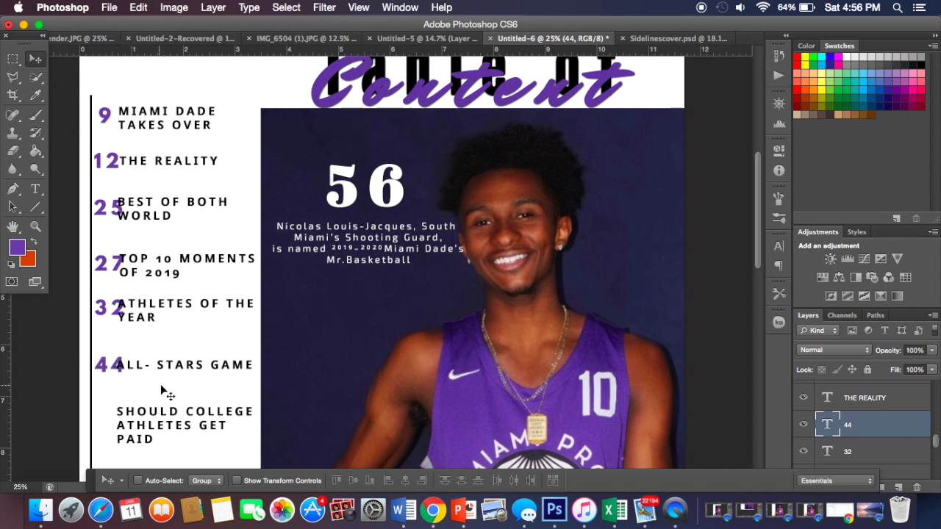
left_click(35, 188)
left_click(398, 350)
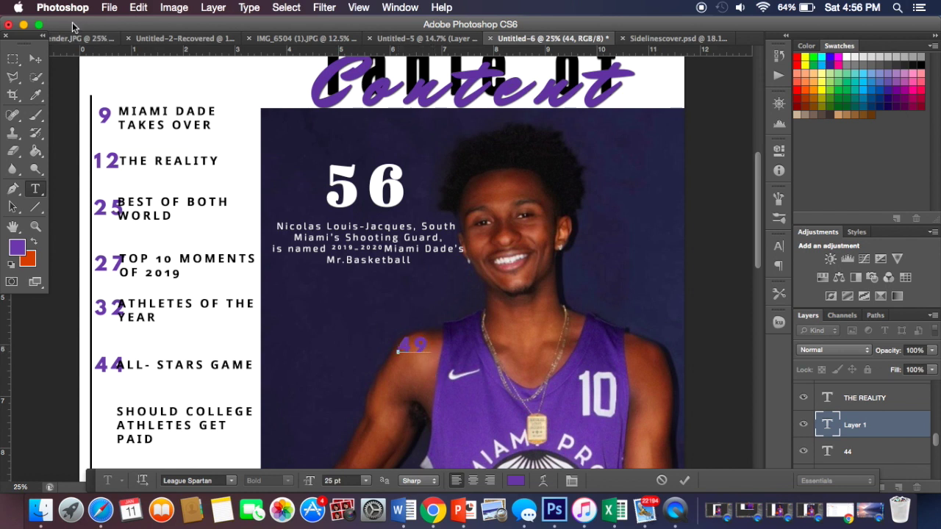
left_click(36, 58)
Step: Move the 49 into the left column, level with SHOULD COLLEGE ATHLETES GET PAID
left_click_drag(424, 336, 127, 366)
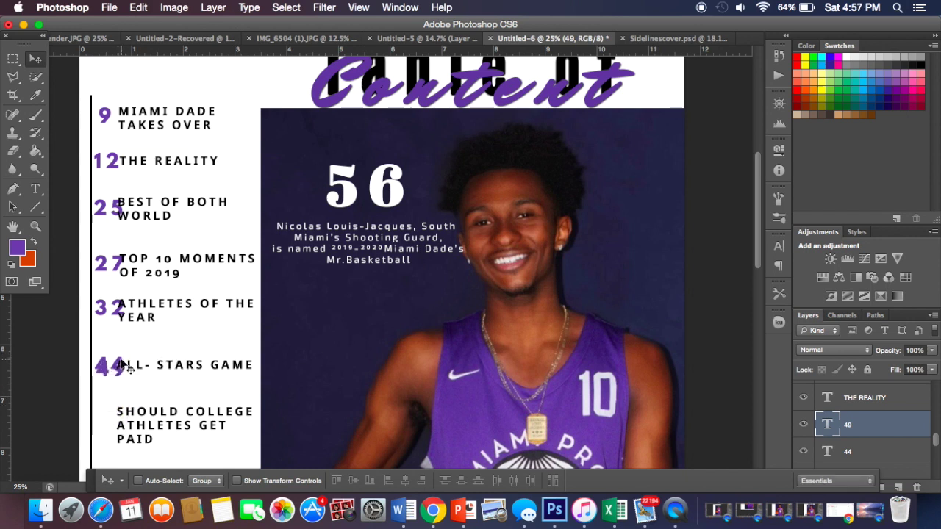
key("shift+Down")
key("shift+Down")
key("shift+Down")
key("shift+Down")
key("shift+Down")
key("shift+Down")
key("shift+Down")
key("shift+Down")
key("shift+Down")
key("shift+Down")
key("shift+Down")
key("shift+Down")
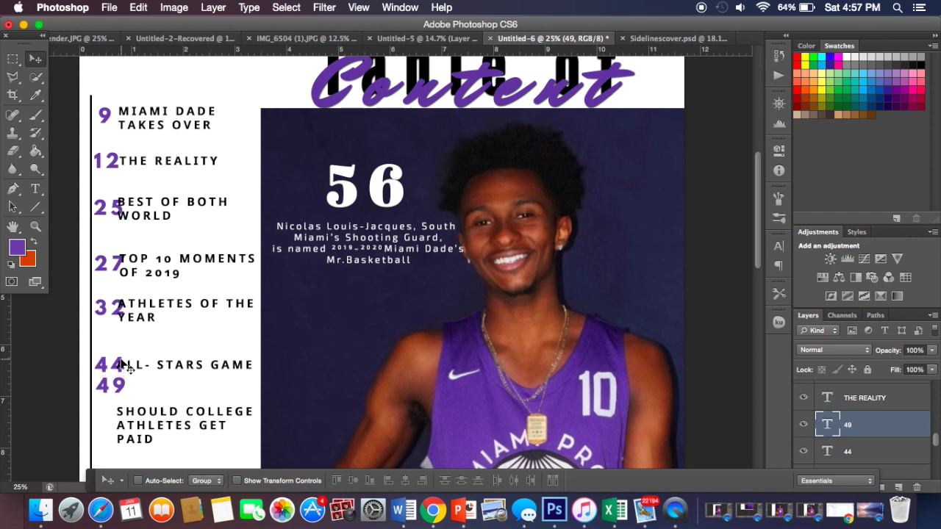
key("shift+Down")
key("shift+Down")
key("shift+Down")
key("shift+Down")
key("shift+Down")
key("shift+Down")
key("shift+Down")
key("shift+Down")
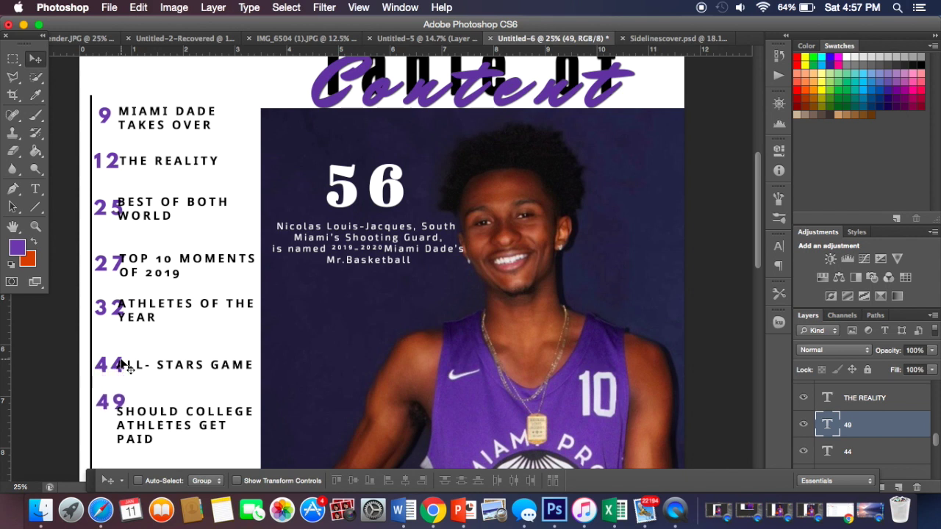
key("shift+Down")
key("shift+Down")
key("shift+Down")
key("shift+Down")
key("shift+Down")
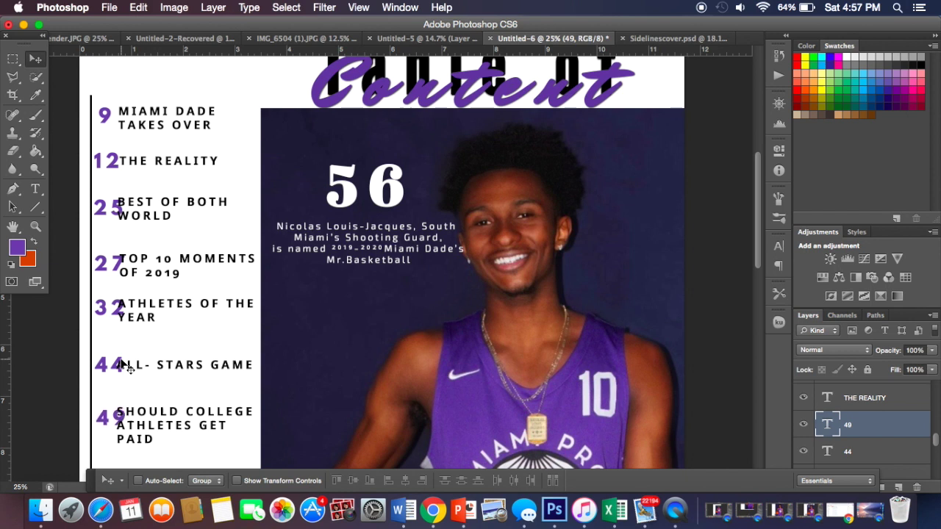
Step: Add a new page number 53 on the photo
scroll(125, 368, "down", 5)
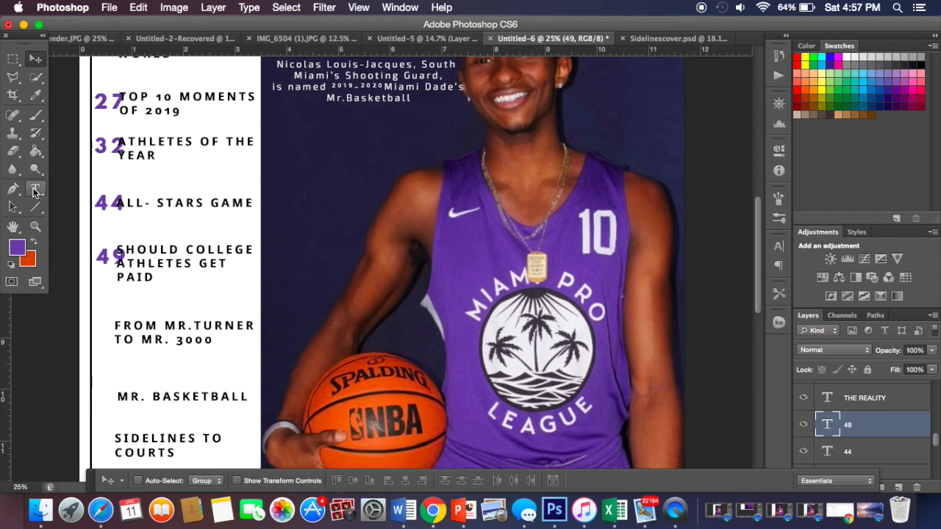
left_click(36, 189)
left_click(414, 302)
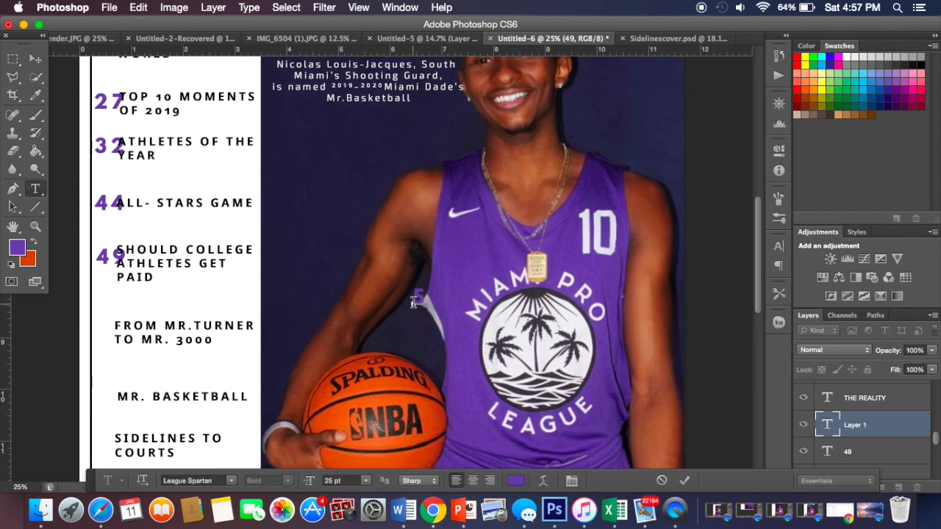
type("53")
left_click(36, 59)
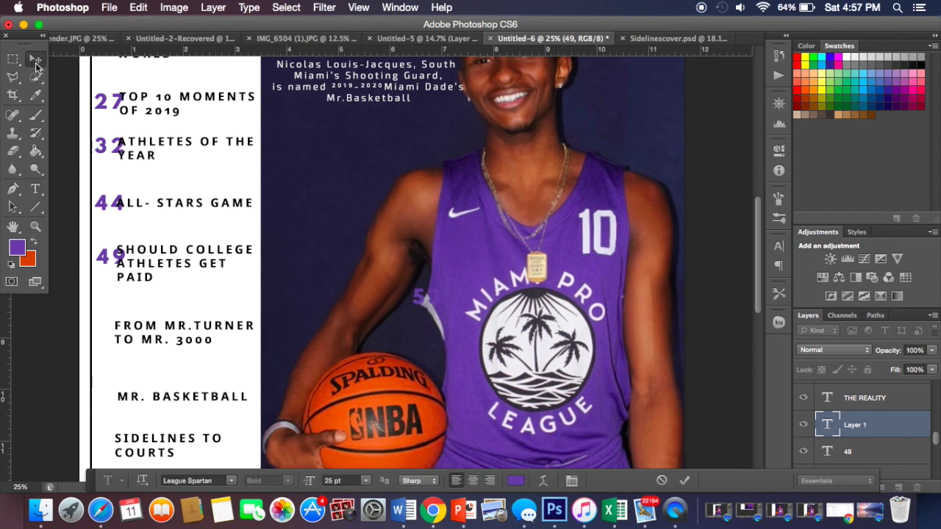
Step: Add the page number 56 and place it beside MR. BASKETBALL
left_click(36, 189)
left_click(342, 214)
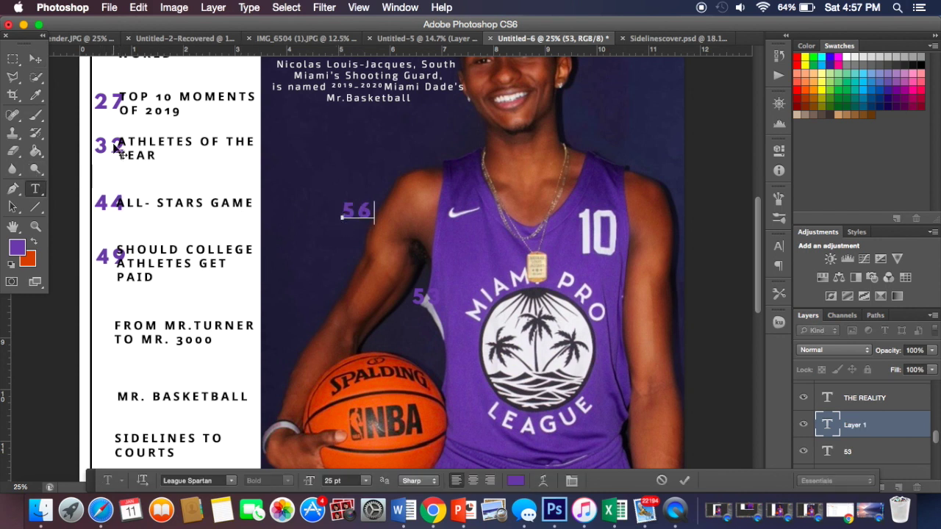
left_click(35, 59)
left_click_drag(361, 199, 115, 394)
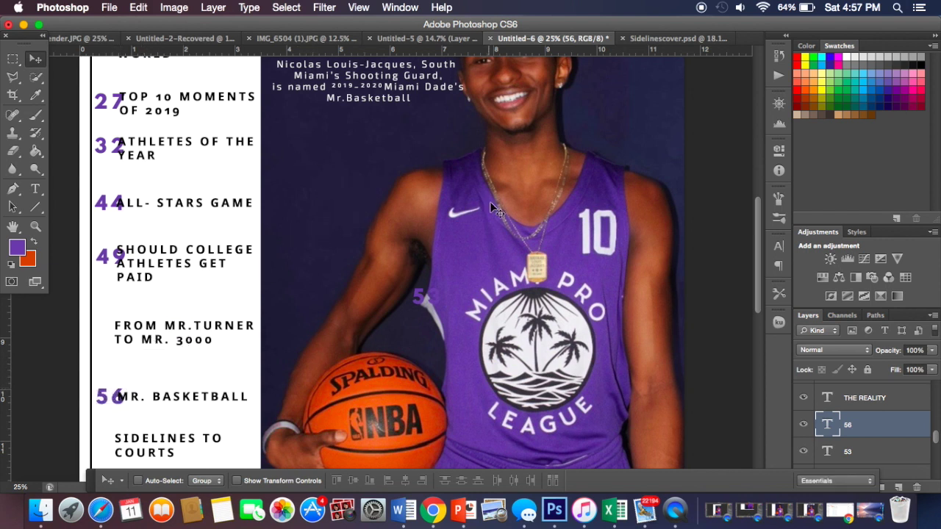
left_click_drag(430, 298, 182, 293)
left_click_drag(122, 352, 358, 347)
Step: Select the 53 layer and drag it beside FROM MR.TURNER
left_click(35, 189)
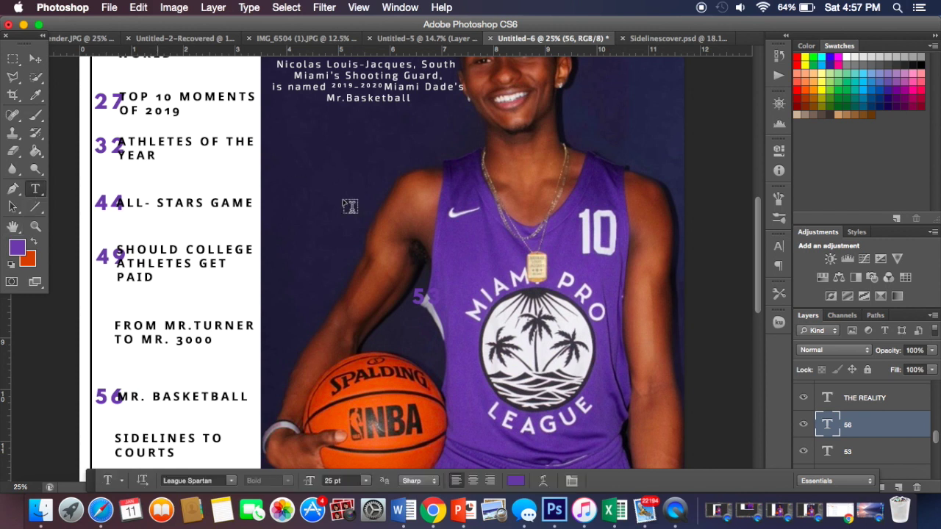
left_click(422, 295)
left_click(34, 59)
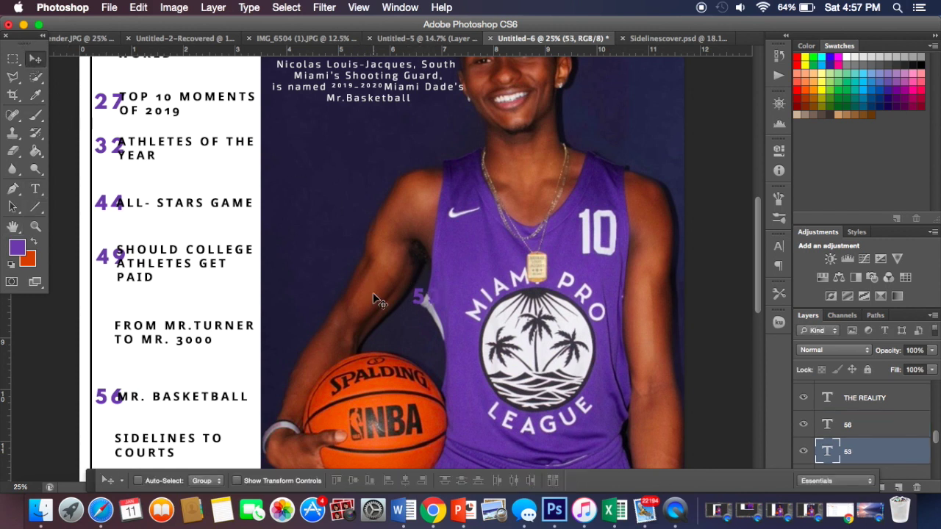
left_click_drag(415, 302, 104, 336)
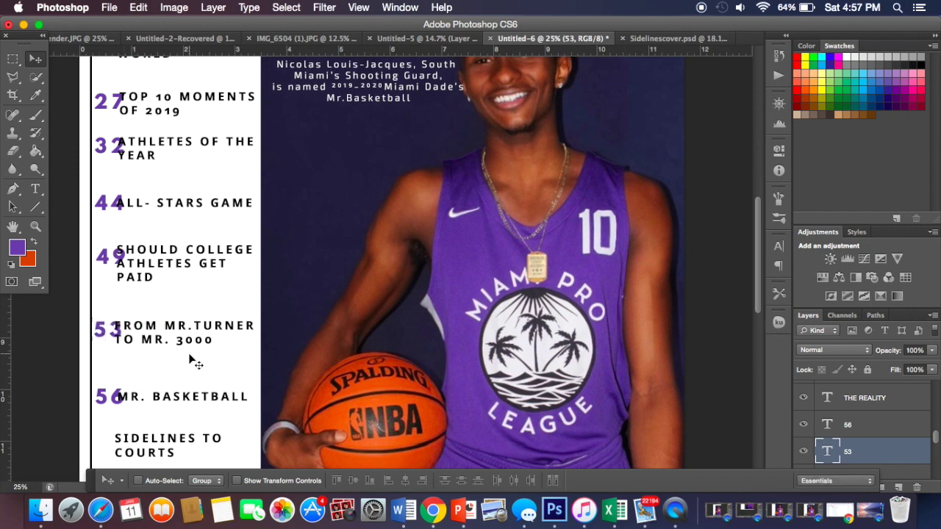
Step: Add 62 beside SIDELINES TO COURTS and 64 beside WHERE WILL I GO
scroll(189, 360, "down", 5)
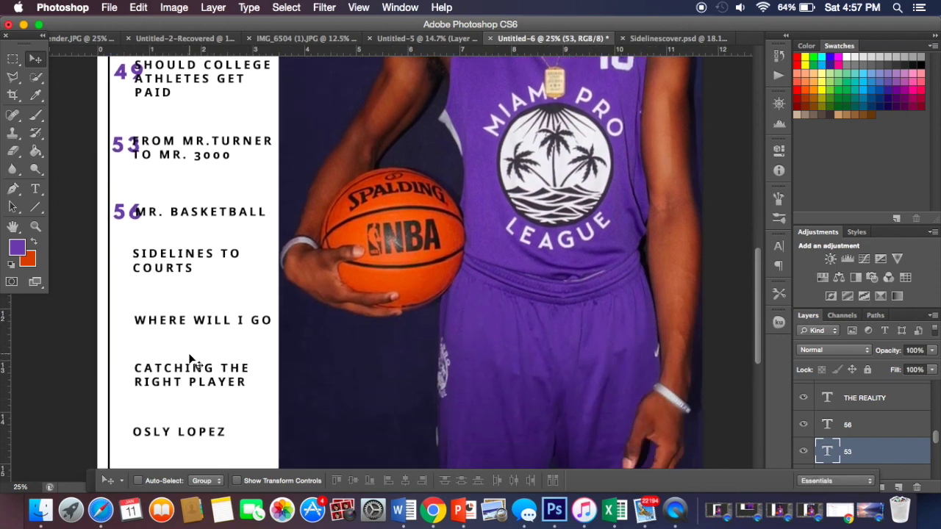
scroll(193, 360, "down", 2)
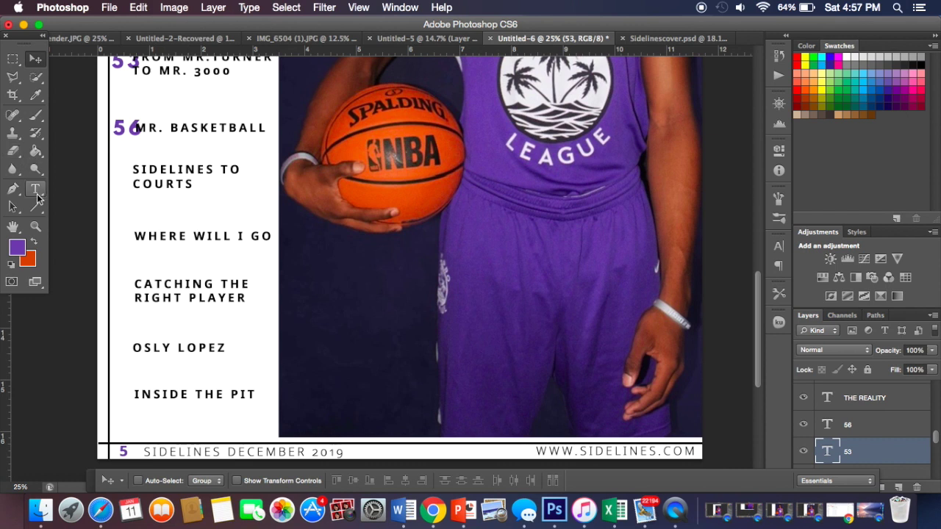
left_click(35, 191)
left_click(388, 199)
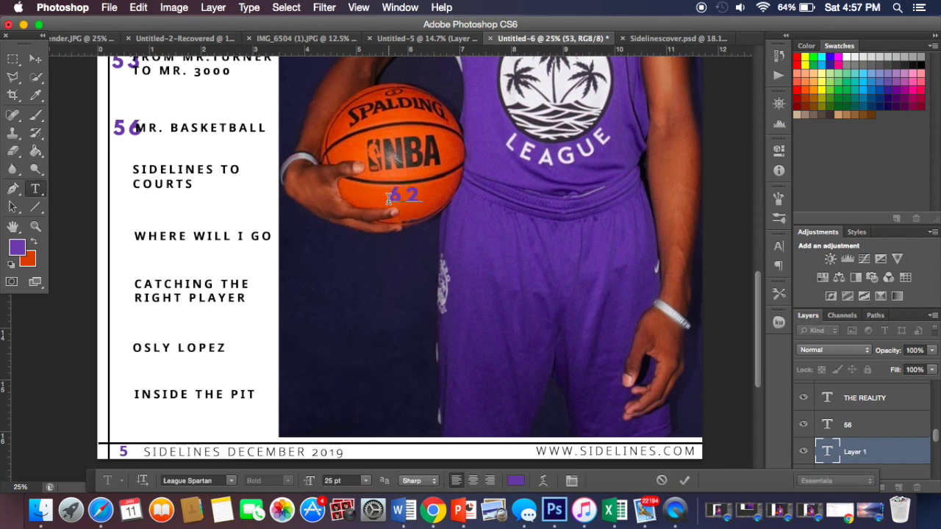
left_click(35, 59)
left_click_drag(406, 206, 131, 181)
left_click(37, 192)
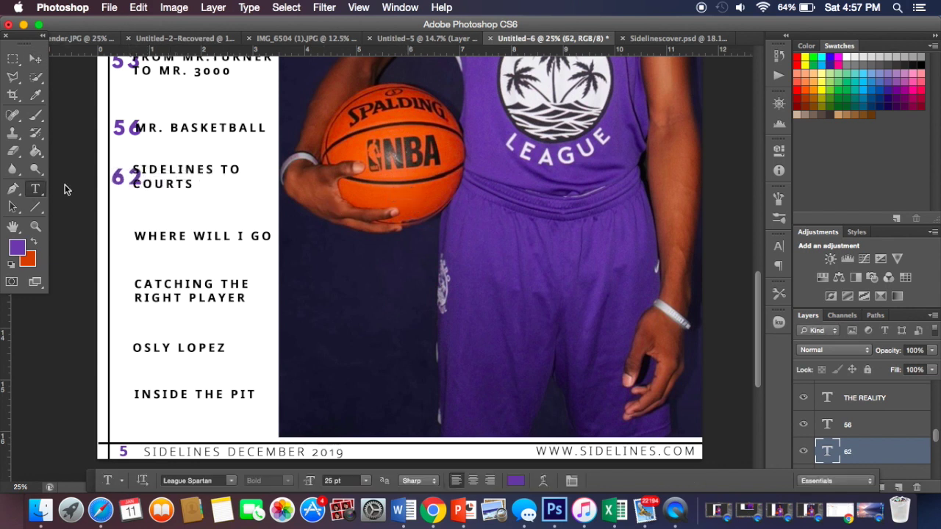
left_click(313, 224)
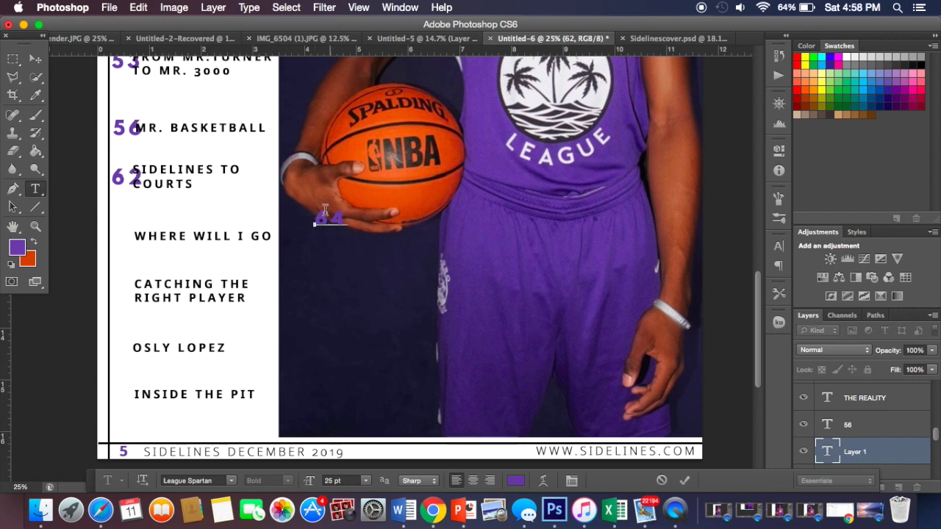
left_click(35, 59)
left_click_drag(342, 221, 137, 232)
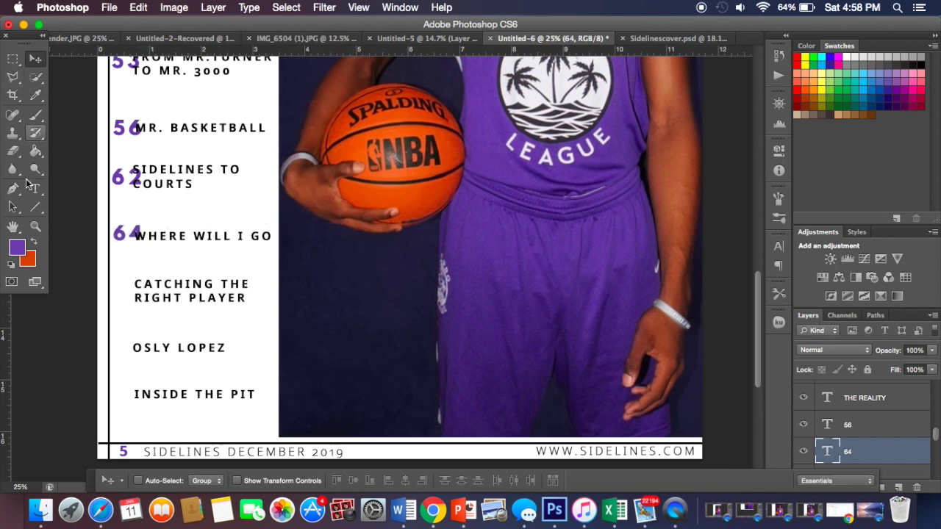
left_click(34, 190)
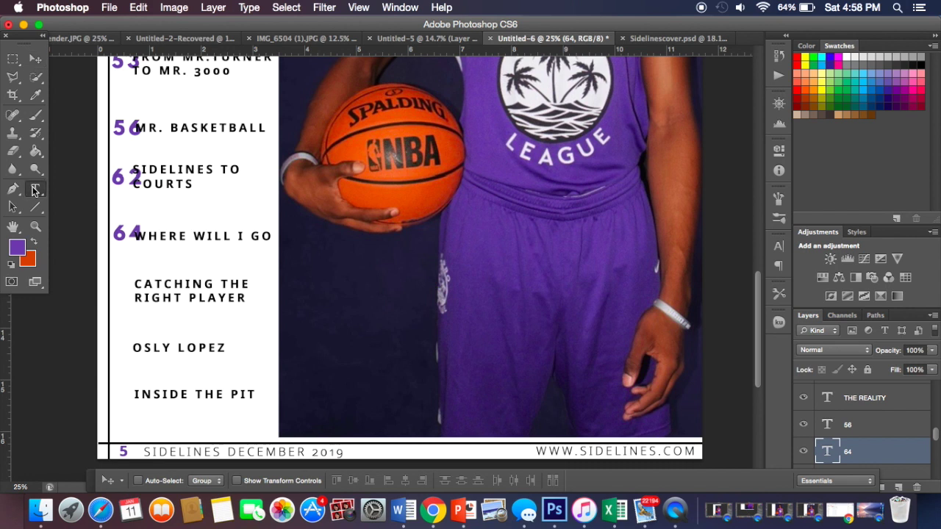
left_click(313, 309)
type("70")
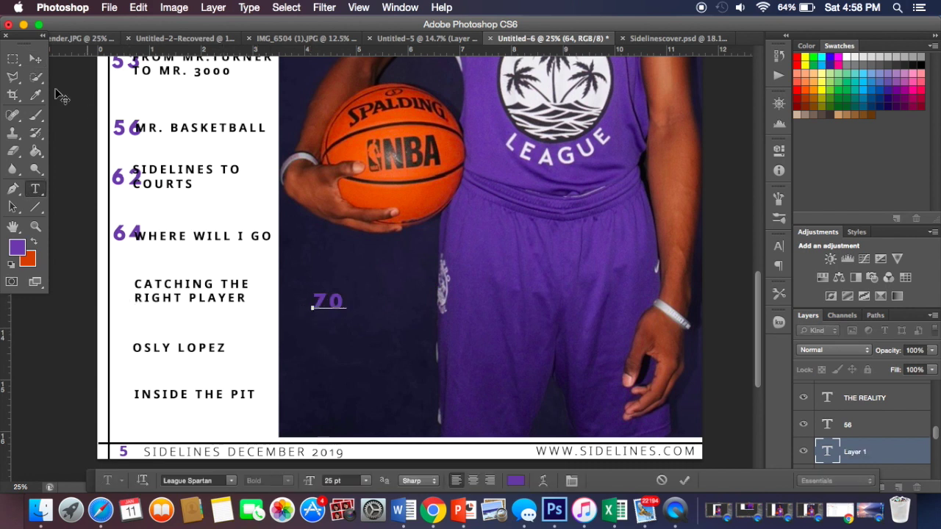
left_click(36, 59)
left_click_drag(332, 305, 129, 296)
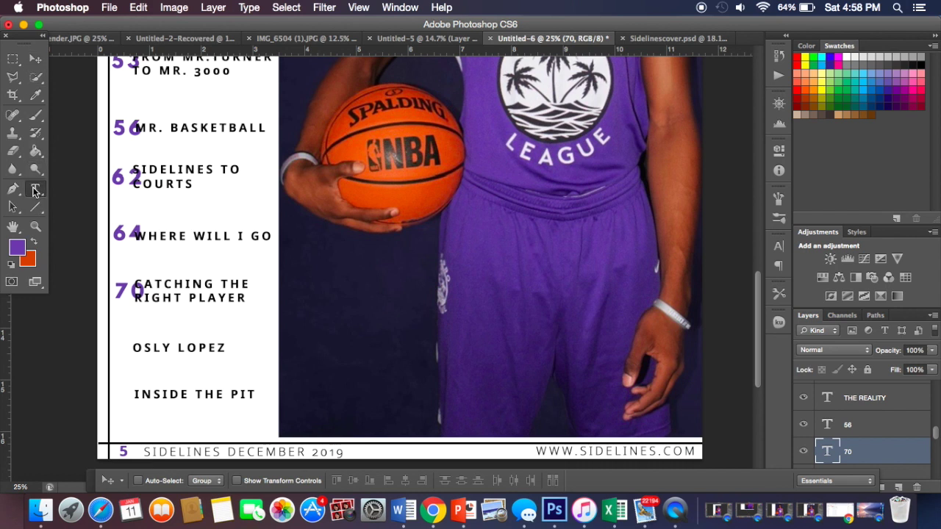
left_click(35, 190)
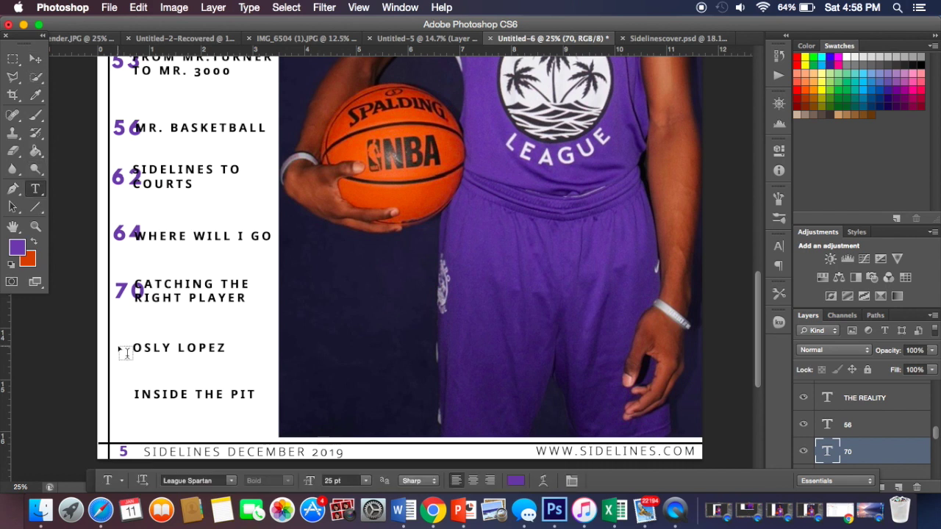
left_click(351, 316)
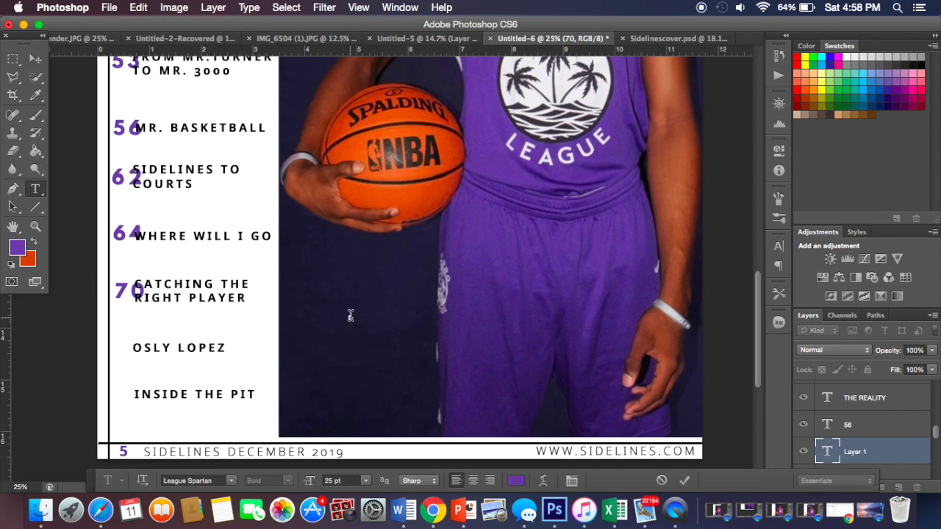
left_click(35, 58)
left_click_drag(366, 321, 127, 355)
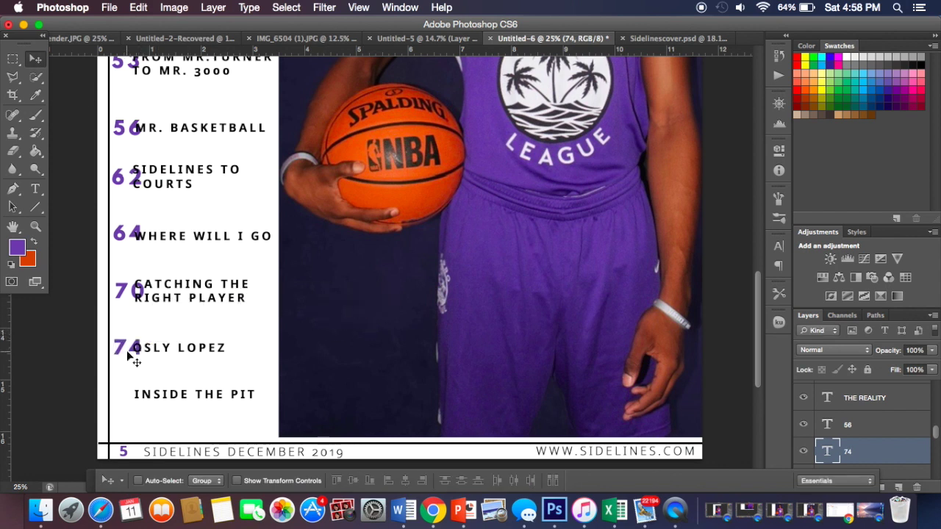
Step: Add the page number 80 beside INSIDE THE PIT
left_click(34, 190)
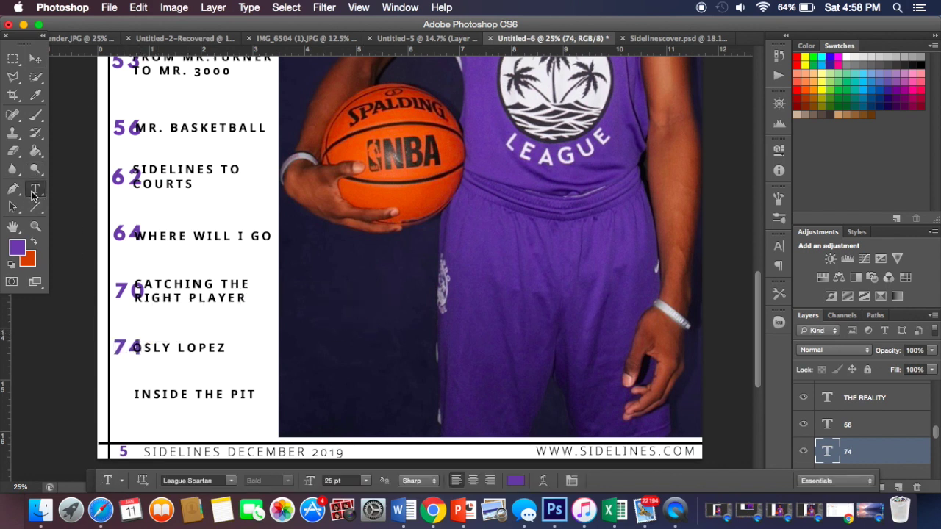
left_click(440, 301)
type("80")
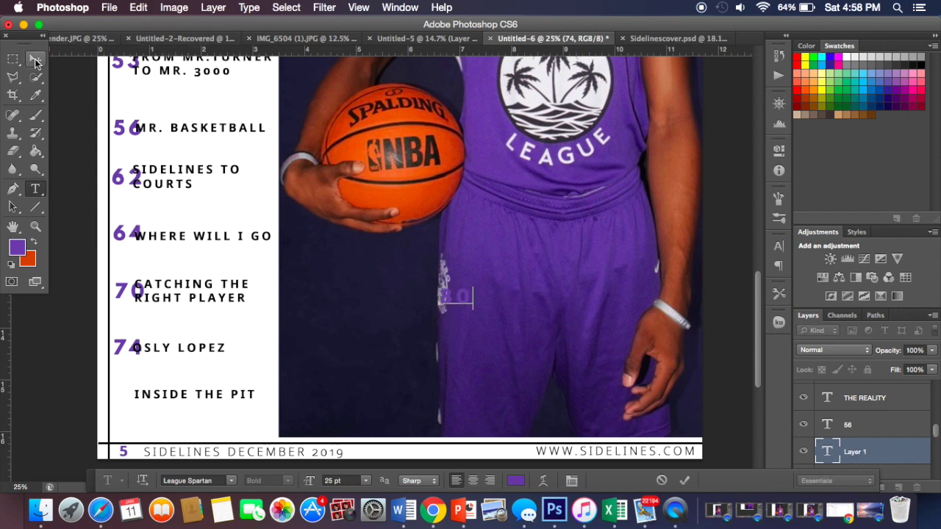
left_click(36, 61)
left_click_drag(462, 295, 133, 398)
key("super+minus")
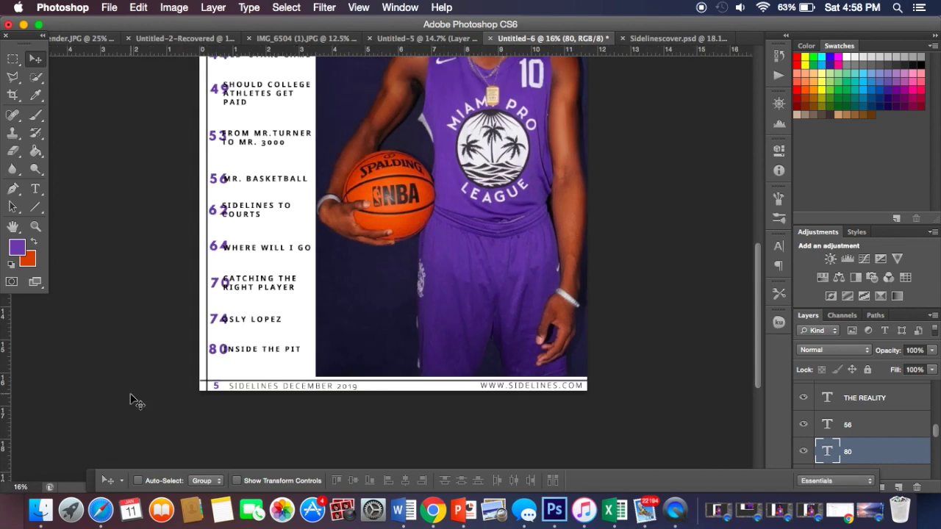
scroll(133, 400, "down", 3)
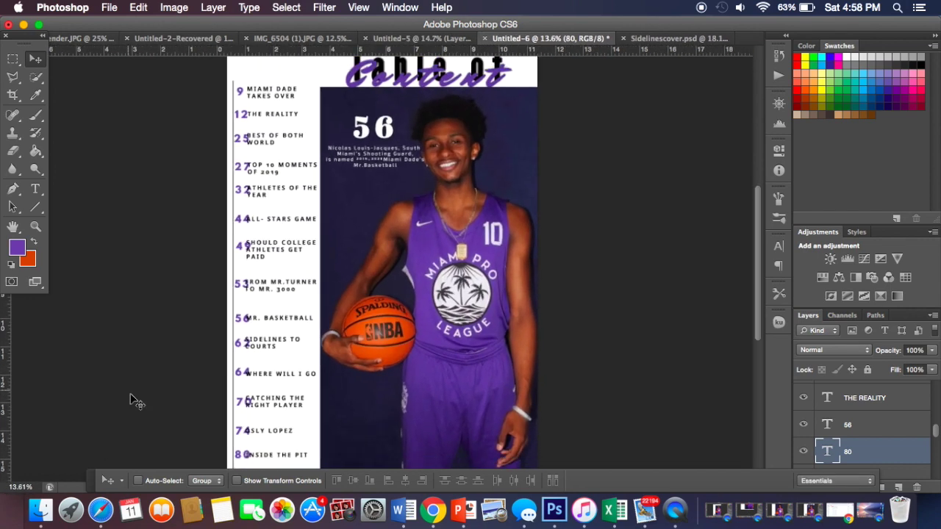
scroll(133, 401, "up", 1)
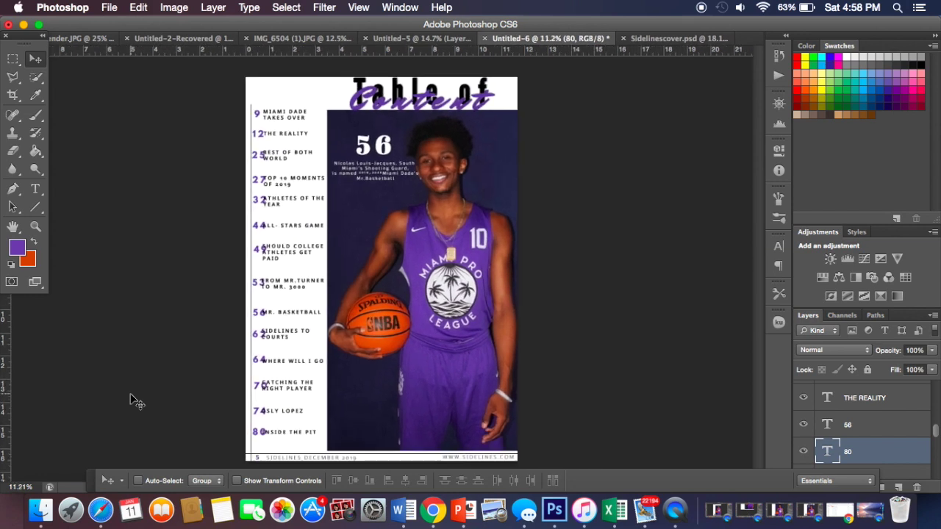
scroll(133, 401, "down", 1)
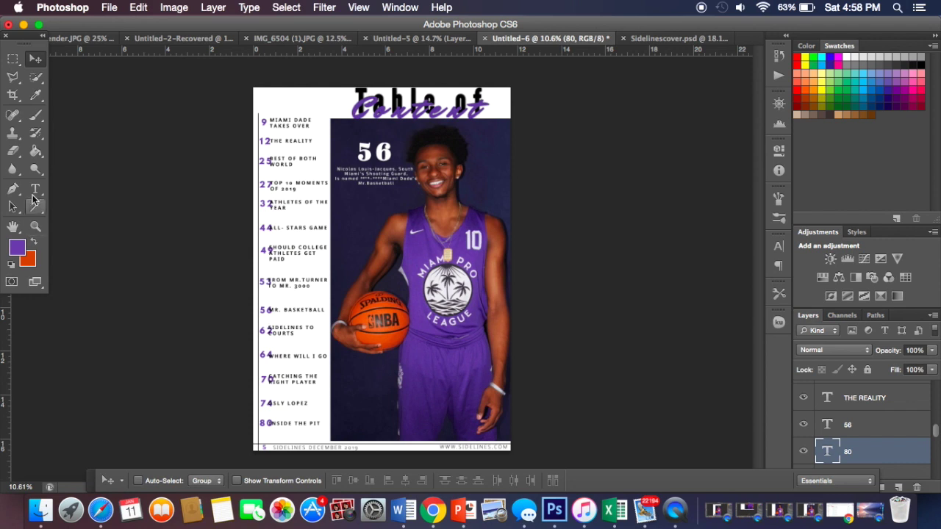
scroll(918, 426, "up", 5)
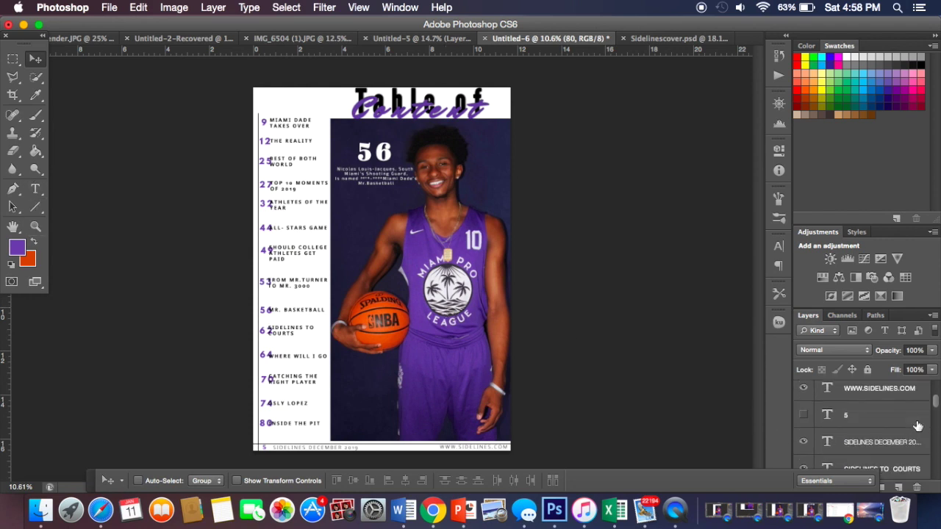
scroll(918, 426, "down", 1)
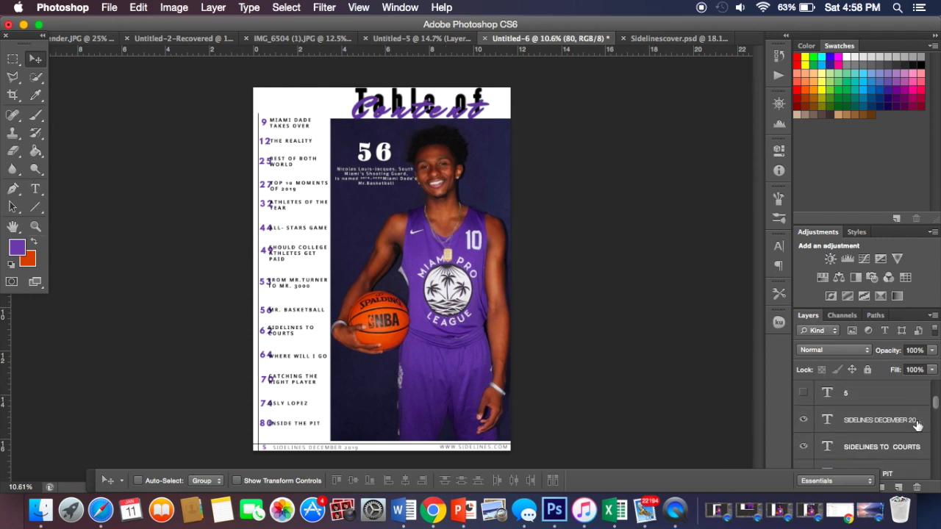
scroll(918, 426, "down", 3)
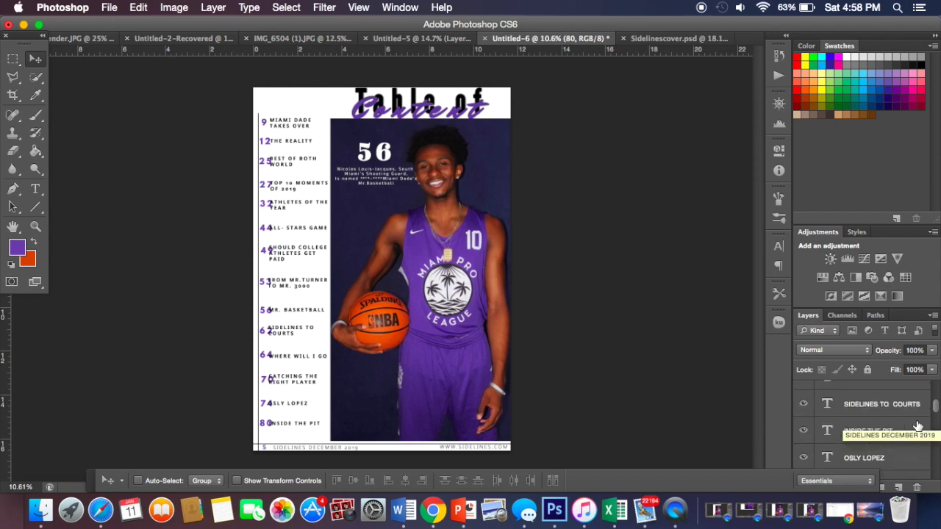
scroll(918, 426, "down", 3)
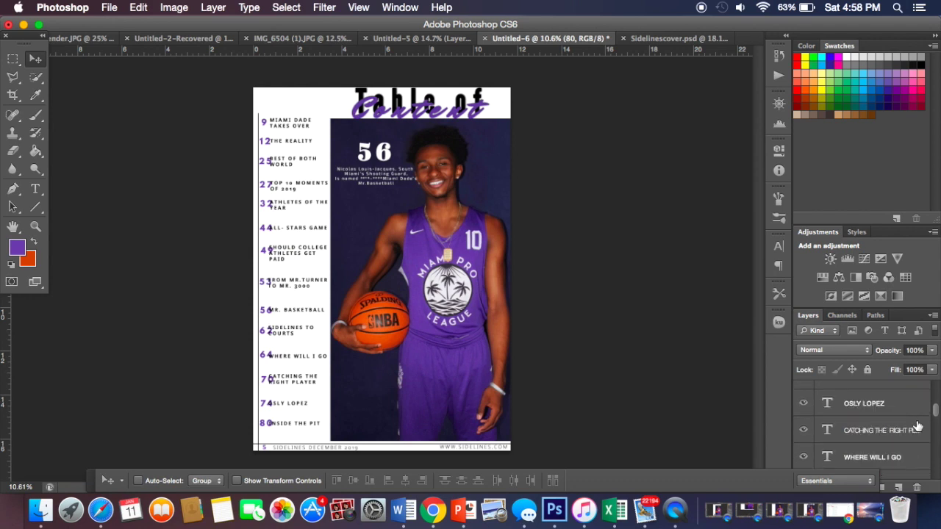
scroll(918, 425, "down", 6)
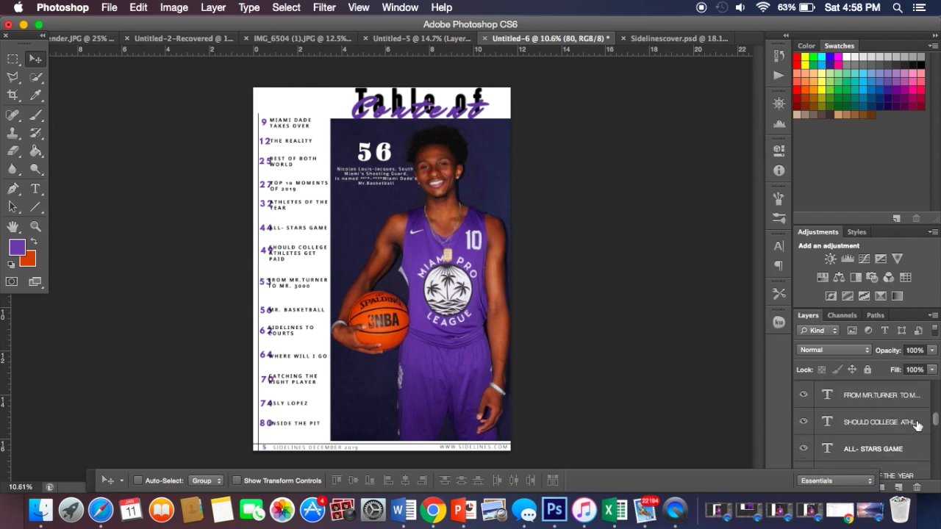
scroll(917, 426, "down", 2)
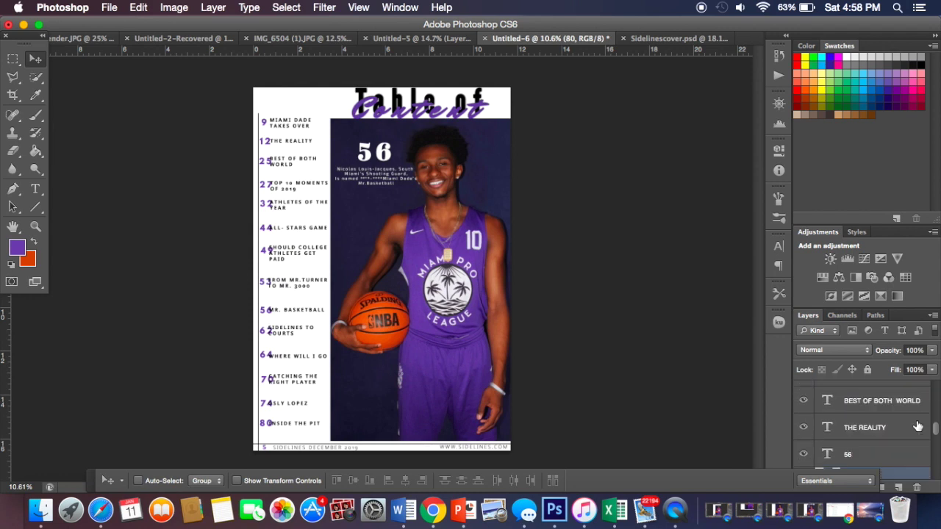
scroll(909, 427, "down", 4)
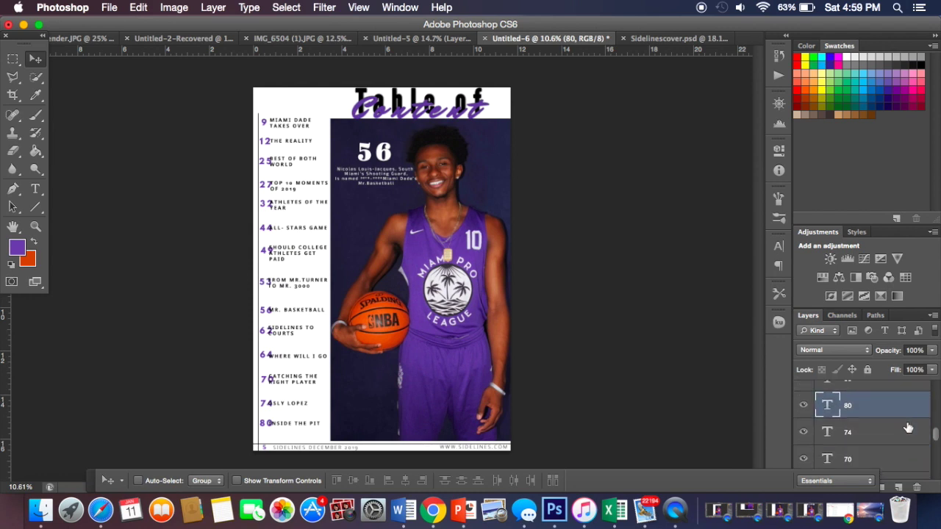
scroll(908, 427, "up", 3)
scroll(909, 427, "up", 2)
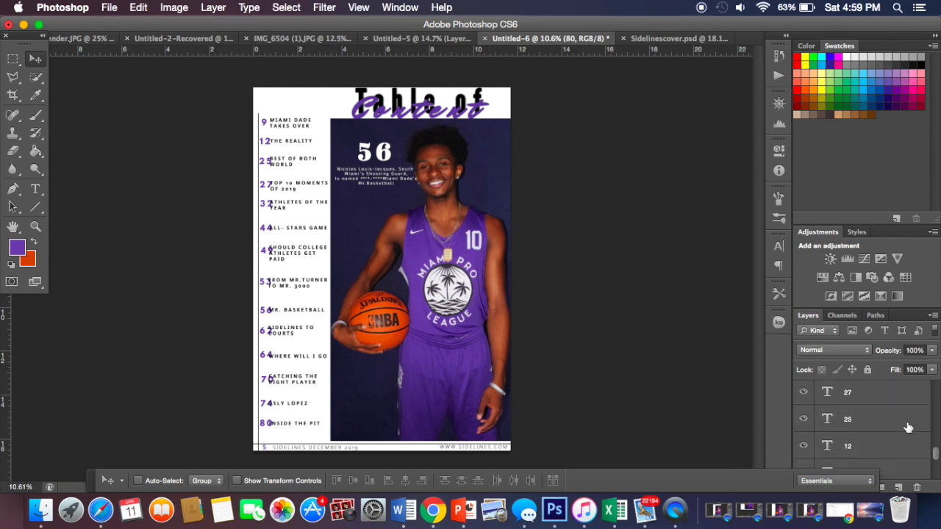
left_click(909, 427)
scroll(909, 427, "up", 6)
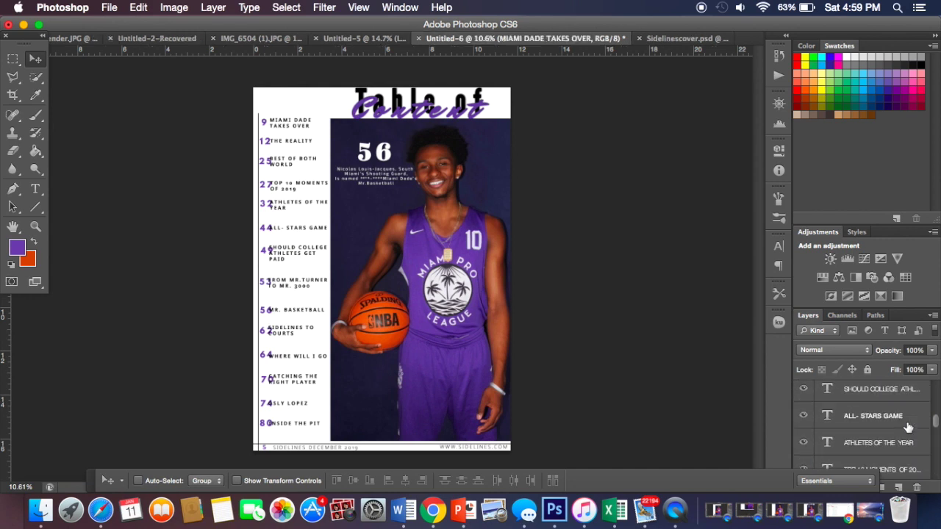
scroll(908, 428, "down", 8)
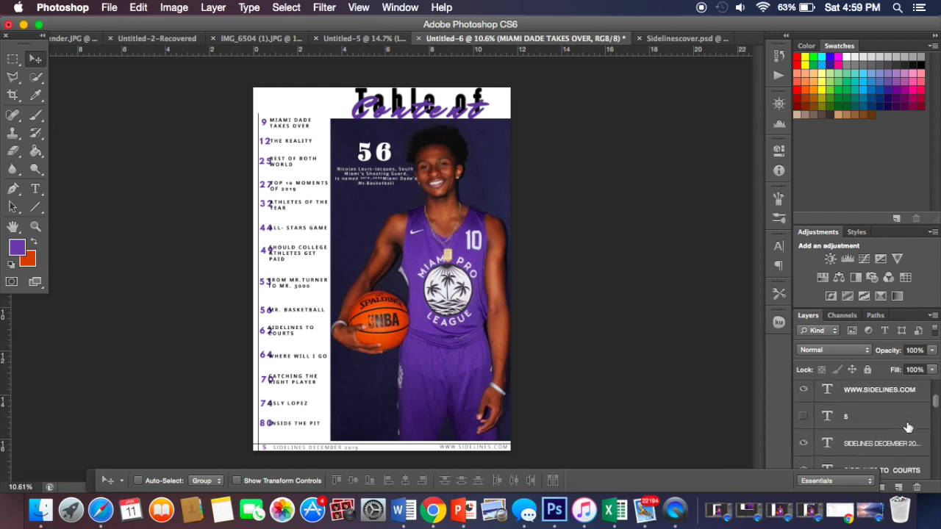
Step: Zoom in and nudge the INSIDE THE PIT title right, clear of its 80
left_click(906, 425)
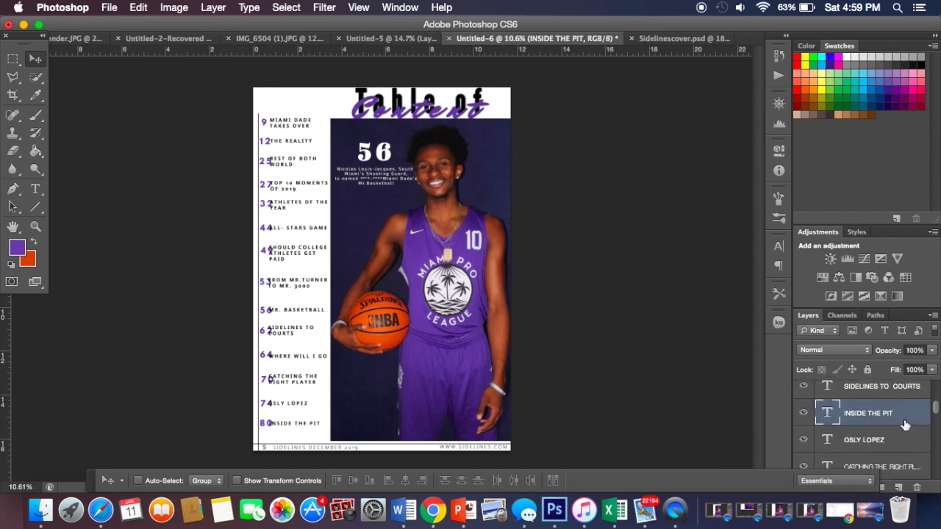
key("super+plus")
scroll(483, 345, "down", 3)
scroll(482, 346, "down", 2)
scroll(483, 346, "left", 3)
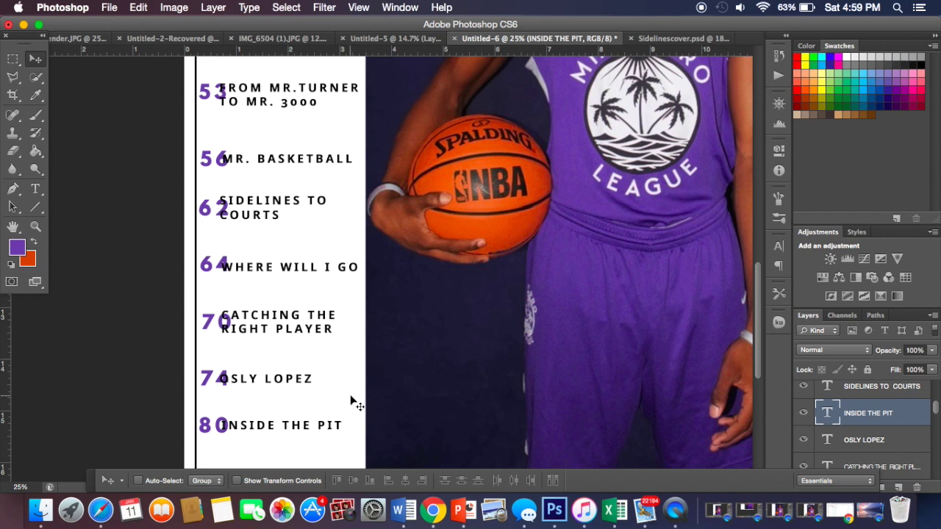
key("shift+Right")
key("shift+Right")
key("shift+Right")
key("shift+Right")
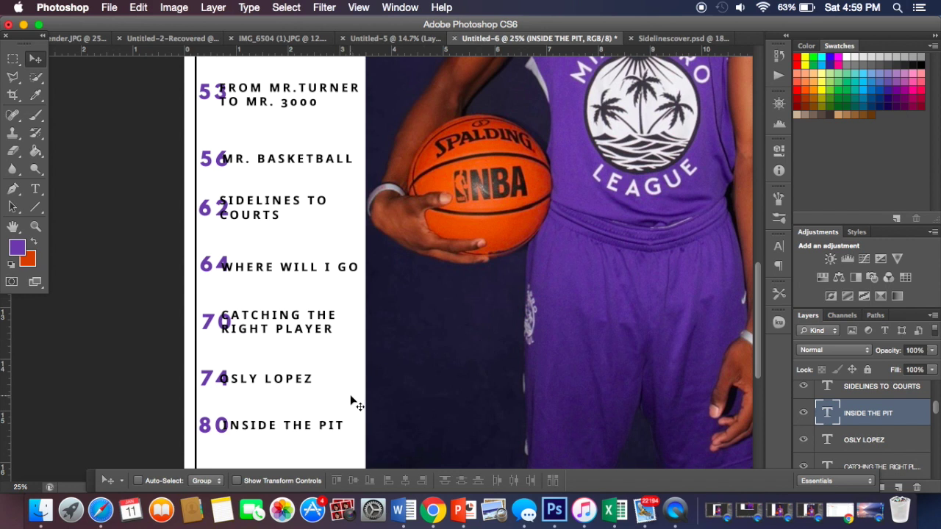
key("shift+Right")
key("shift+Right")
key("shift+Right")
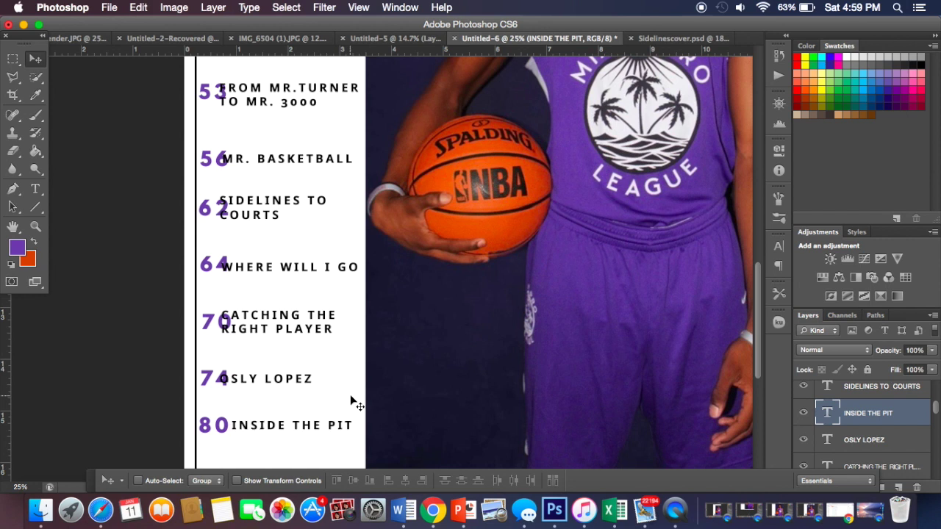
key("shift+Right")
key("shift+Right")
key("shift+Right")
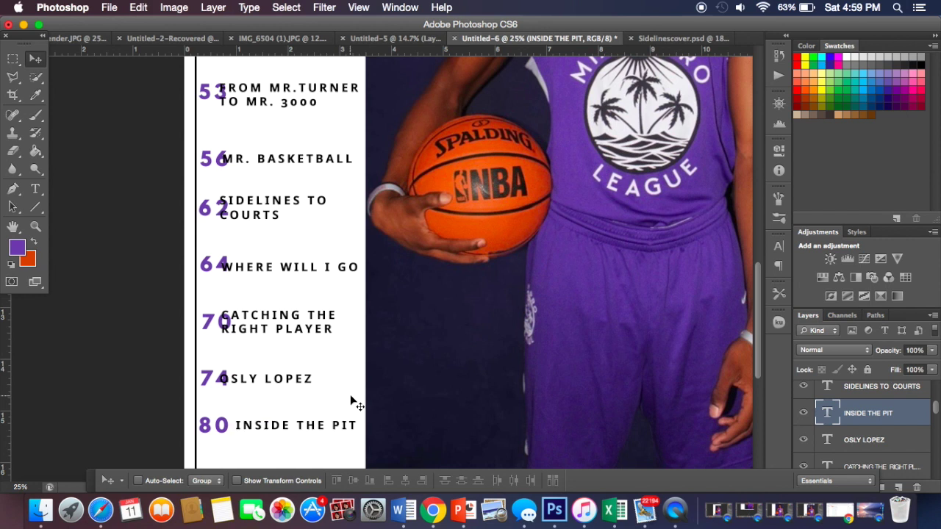
key("Right")
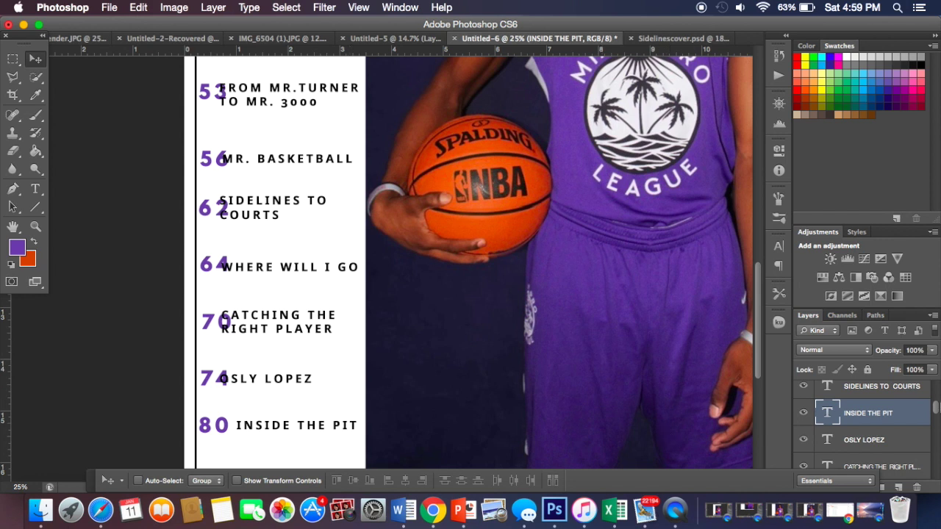
left_click(890, 445)
key("Right")
key("shift+Right")
key("shift+Right")
key("shift+Right")
key("shift+Right")
key("shift+Right")
key("shift+Right")
key("shift+Right")
key("shift+Right")
key("shift+Right")
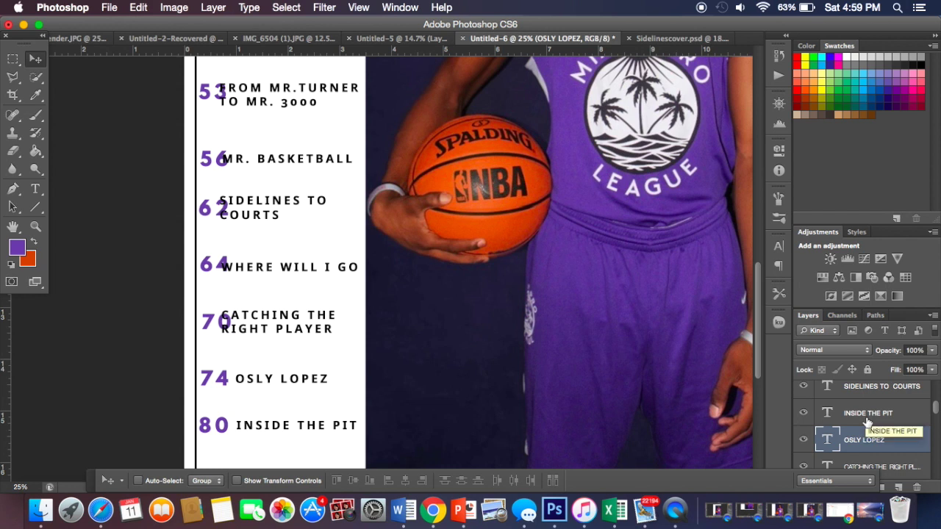
scroll(867, 421, "up", 5)
scroll(867, 421, "down", 5)
scroll(867, 421, "down", 2)
scroll(867, 423, "up", 2)
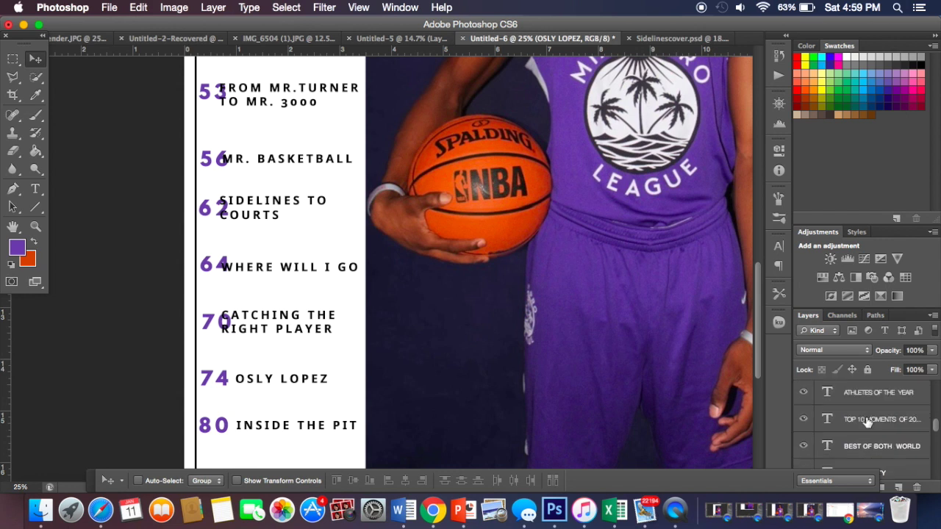
scroll(868, 422, "up", 2)
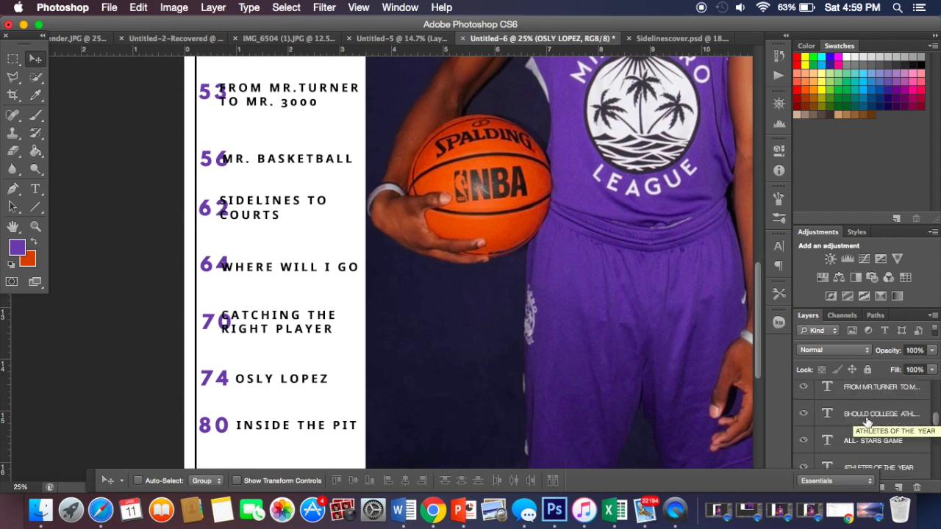
scroll(867, 420, "up", 3)
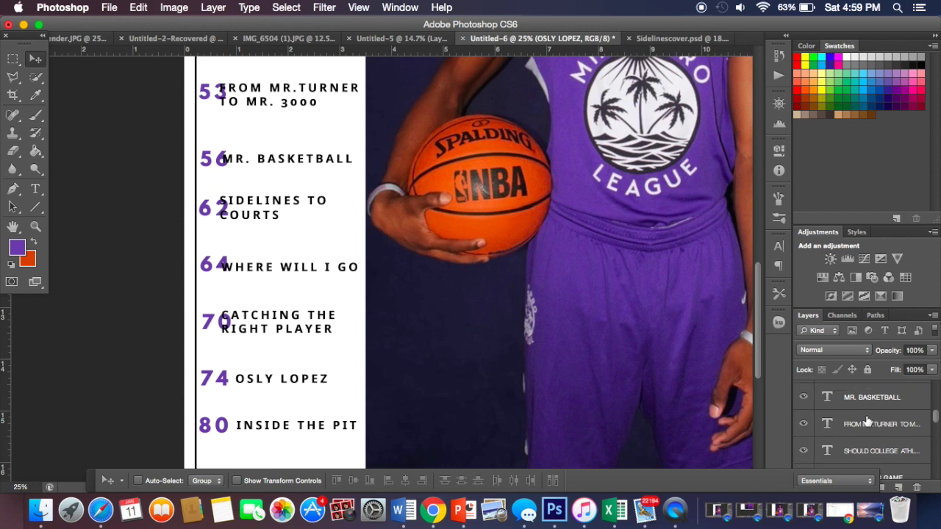
Step: Nudge CATCHING THE RIGHT PLAYER right so it clears its 70
left_click(853, 393)
key("shift+Right")
key("shift+Right")
key("shift+Right")
key("shift+Right")
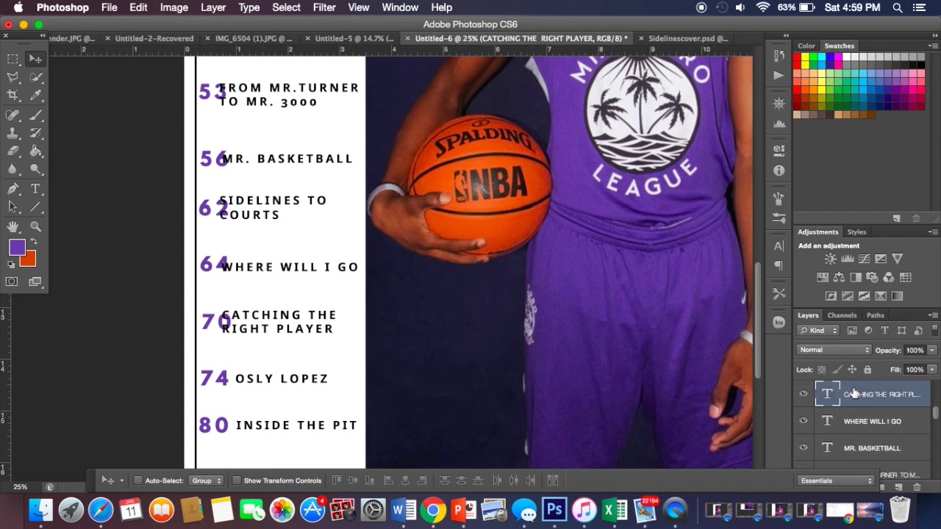
key("shift+Right")
key("shift+Right")
key("shift+Right")
key("shift+Right")
key("shift+Right")
key("shift+Right")
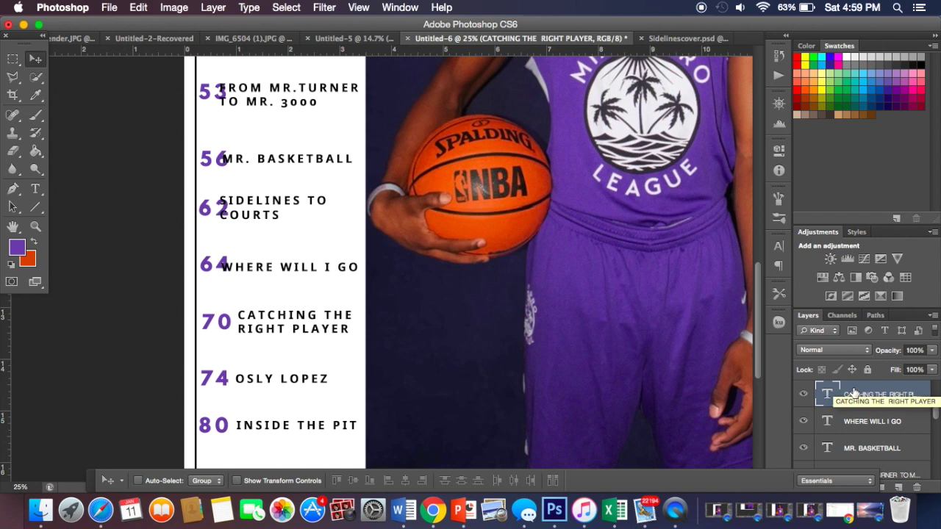
key("shift+Left")
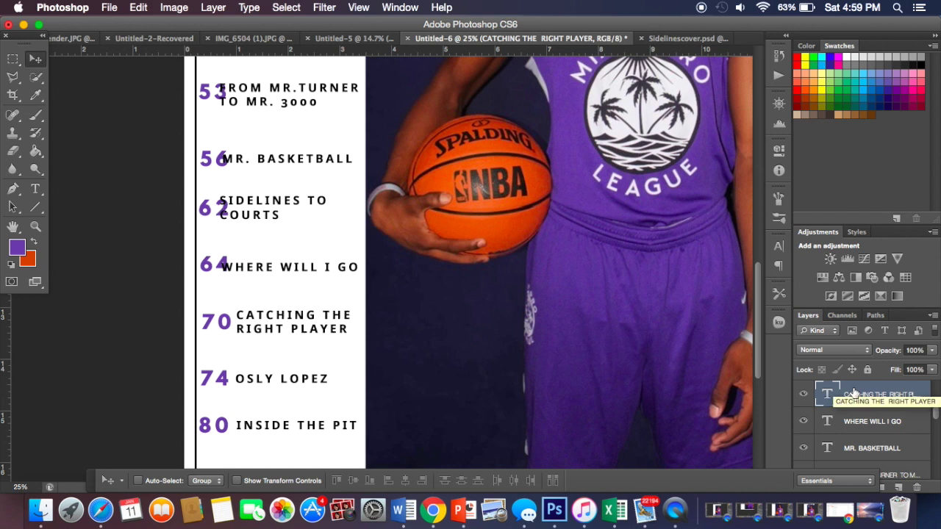
Step: Shift WHERE WILL I GO four steps right, away from 64
left_click(871, 422)
key("Right")
key("Right")
key("Right")
key("Right")
key("Right")
key("Right")
key("Right")
key("Right")
key("Right")
key("Right")
key("Right")
key("Right")
key("Right")
key("Right")
key("Right")
key("Right")
key("Right")
key("Right")
key("Right")
key("Right")
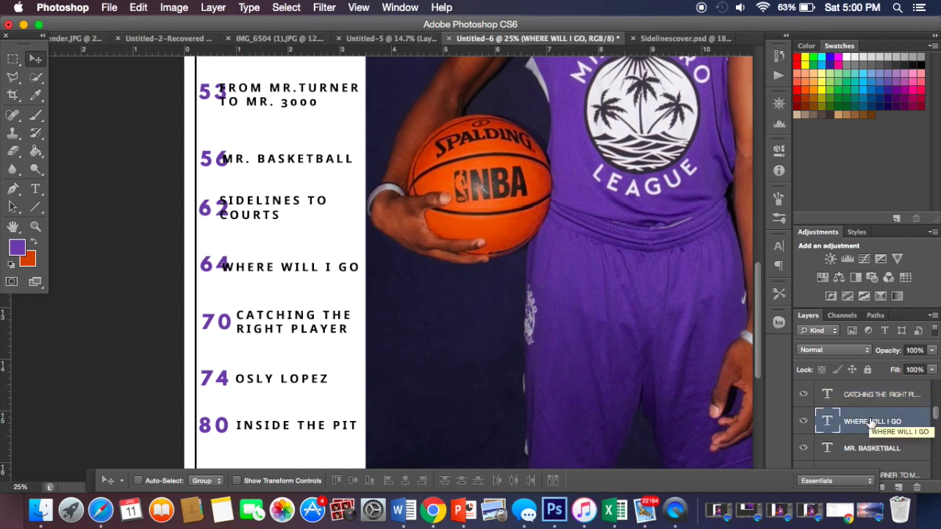
key("Right")
key("Right")
key("Right")
key("Right")
key("Right")
key("Right")
key("Right")
key("Right")
key("Right")
key("Right")
key("Right")
key("Right")
key("Right")
key("Right")
key("Right")
key("Right")
key("Right")
key("Right")
key("Right")
key("Right")
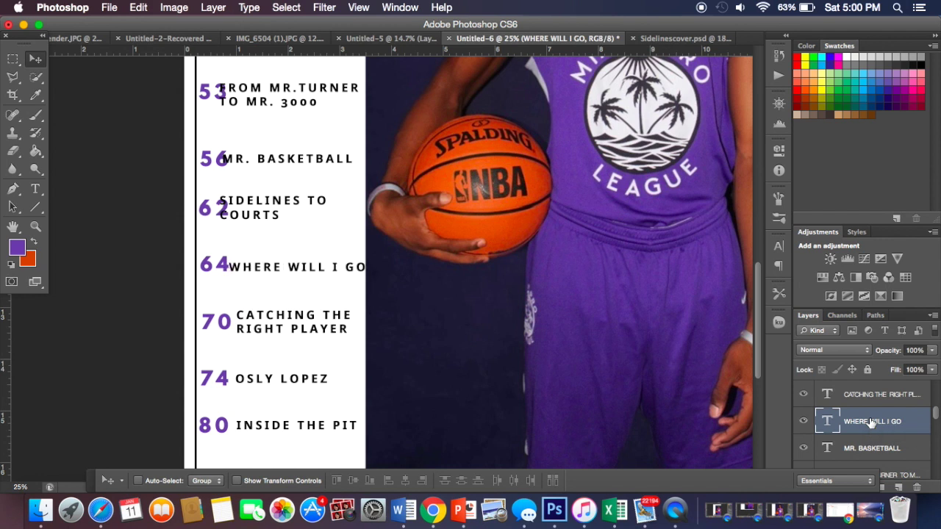
key("Right")
key("Right")
key("Right")
key("Right")
key("Right")
key("Right")
key("Right")
key("Right")
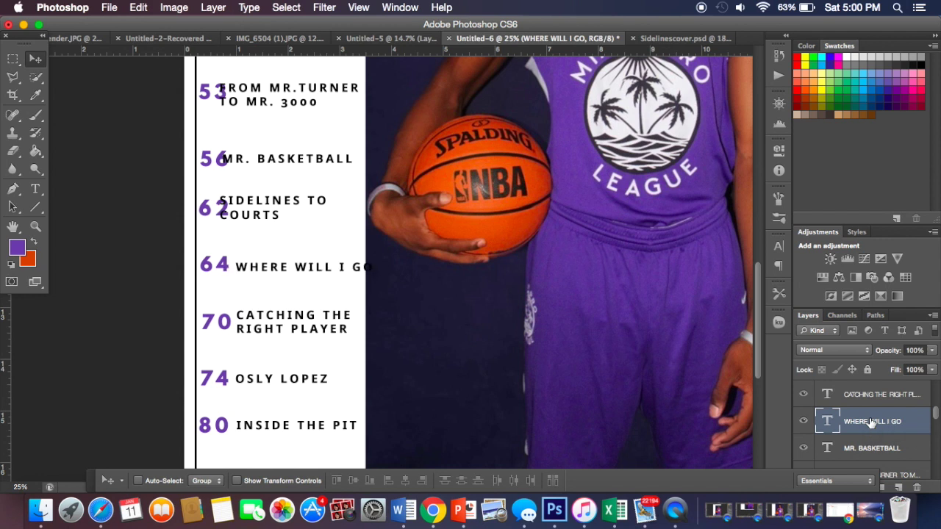
key("Right")
key("Right")
key("Right")
key("Right")
key("Right")
key("Right")
key("Right")
key("Right")
key("Right")
key("Right")
key("Right")
key("Right")
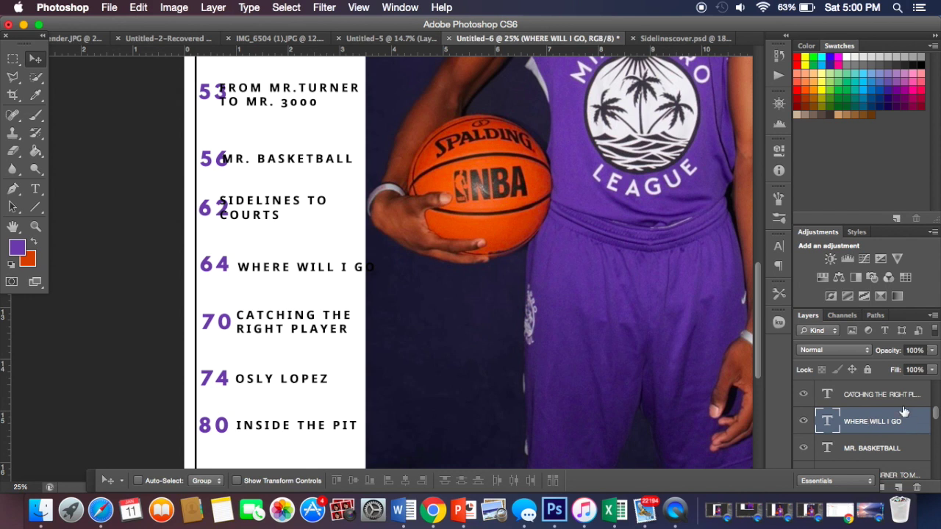
Step: Shift SIDELINES TO COURTS right, clear of its 62
scroll(898, 411, "up", 5)
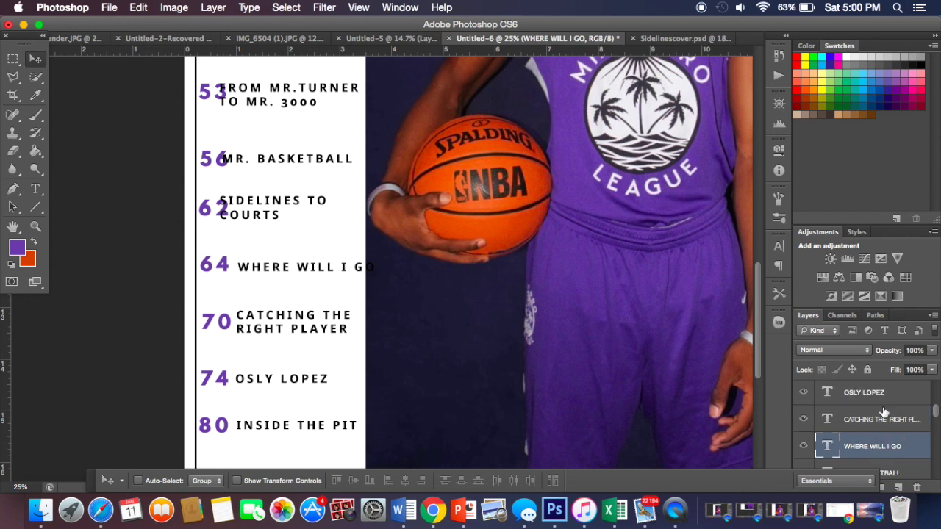
left_click(885, 449)
key("shift+Right")
key("shift+Right")
key("shift+Right")
key("shift+Right")
key("shift+Right")
key("shift+Right")
key("shift+Right")
key("shift+Right")
key("shift+Right")
key("shift+Right")
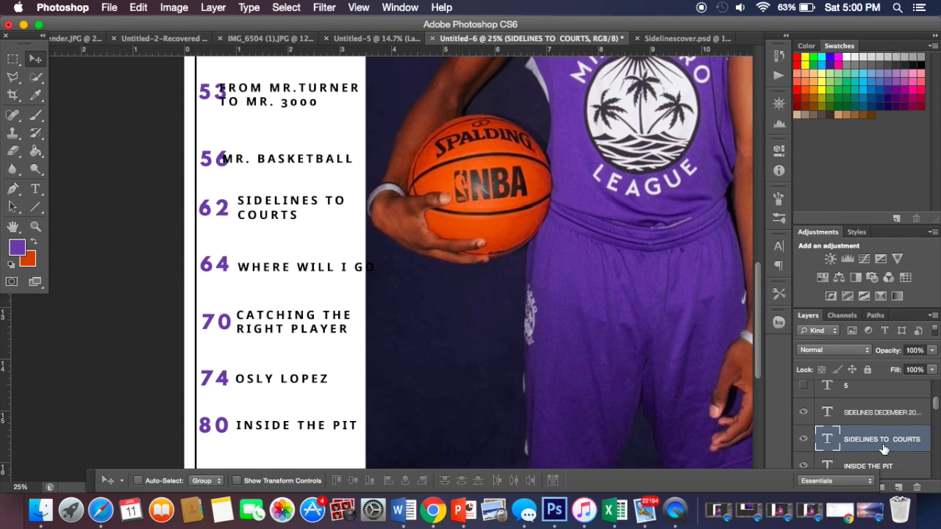
key("Right")
key("Right")
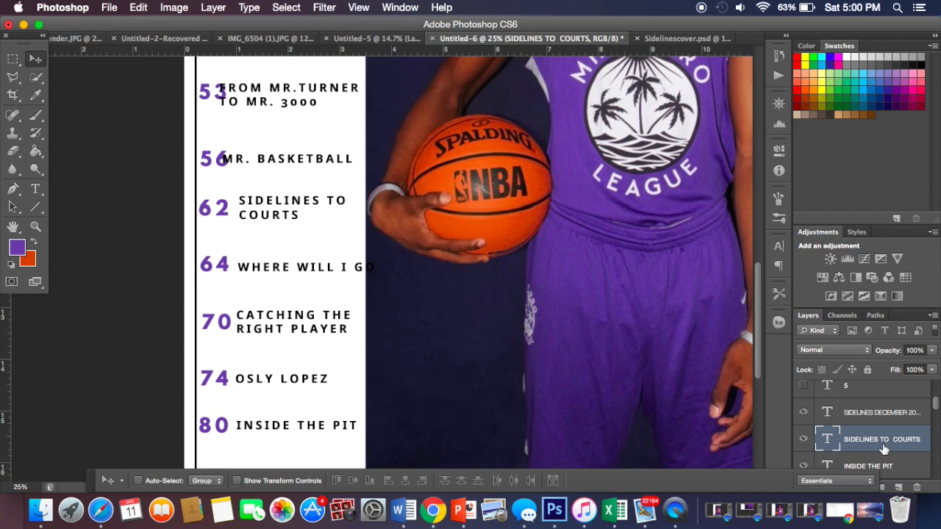
Step: Shift MR. BASKETBALL right, clear of its 56
scroll(873, 428, "down", 3)
scroll(873, 428, "down", 1)
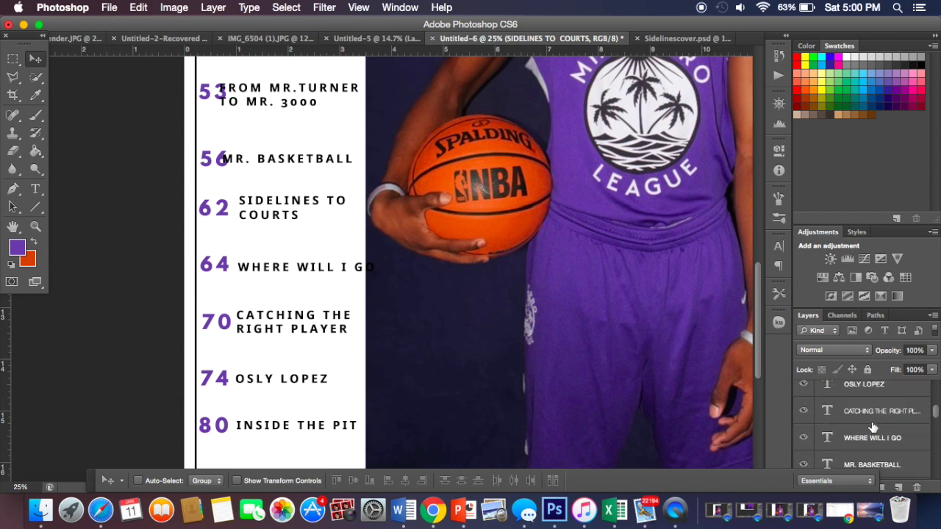
scroll(873, 428, "down", 1)
left_click(871, 430)
key("shift+Right")
key("shift+Right")
key("shift+Right")
key("shift+Right")
key("shift+Right")
key("shift+Right")
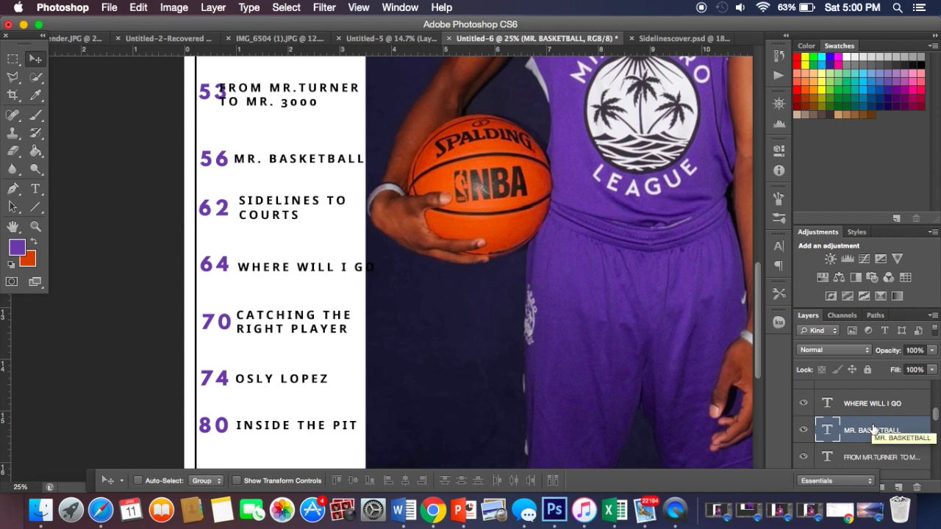
key("shift+Right")
key("shift+Right")
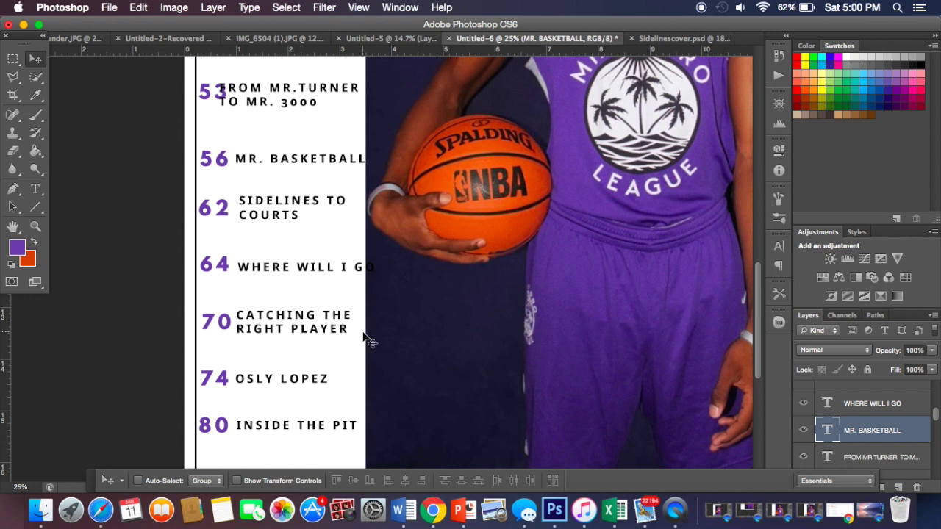
Step: Nudge the 'FROM MR.TURNER TO MR. 3000' layer right so it clears the purple 53
scroll(859, 461, "down", 5)
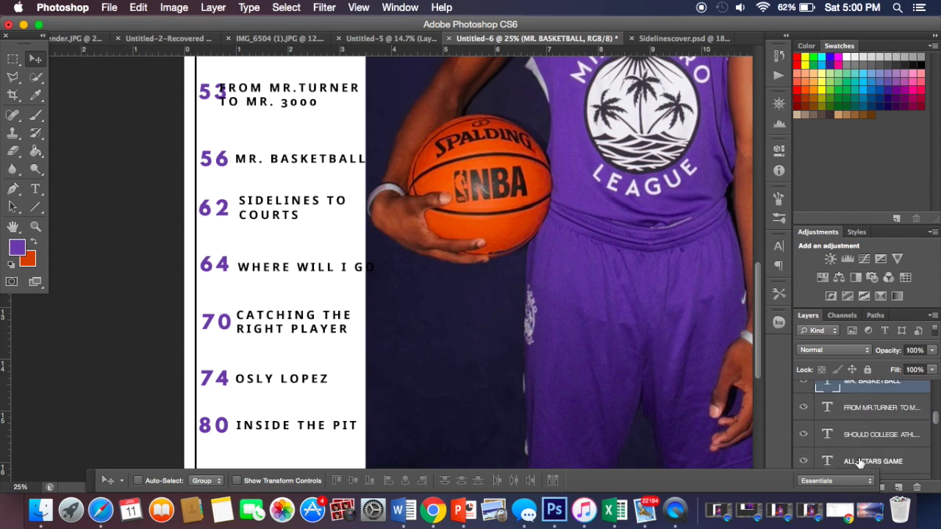
scroll(859, 427, "down", 2)
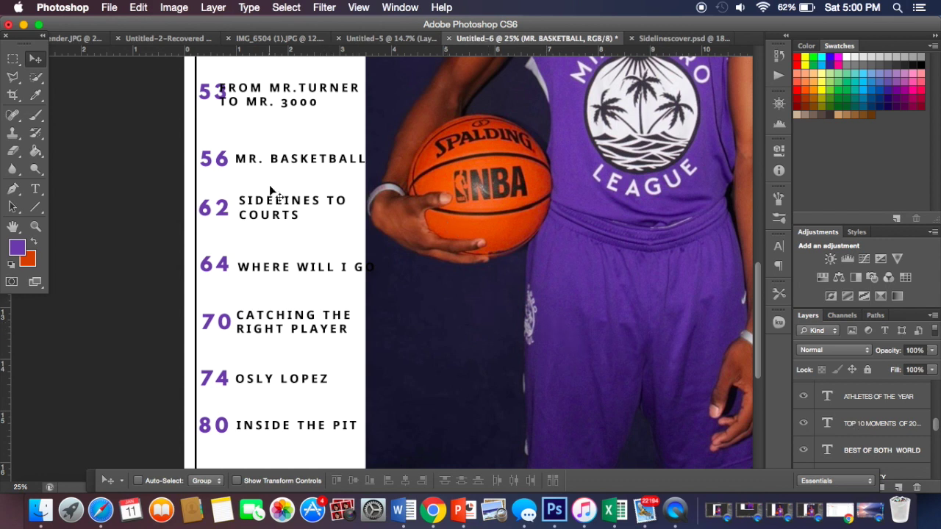
scroll(272, 191, "up", 3)
scroll(871, 438, "down", 4)
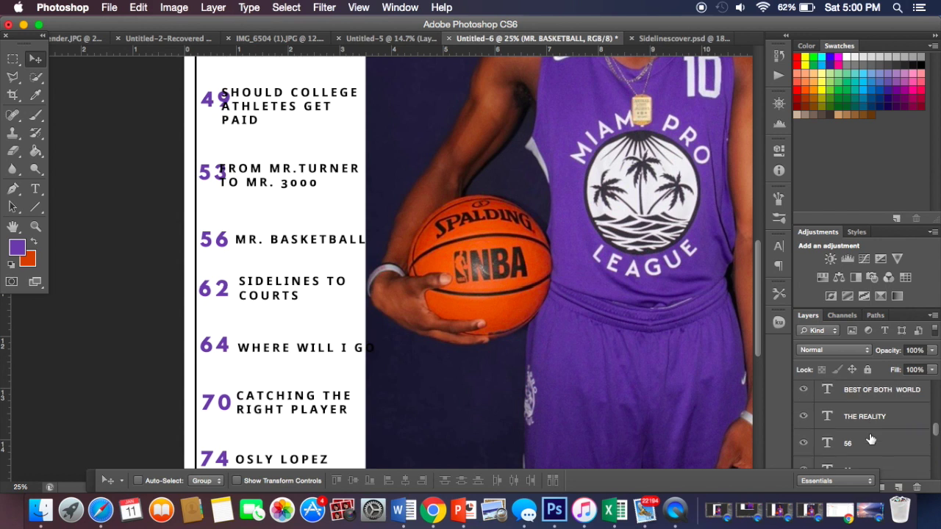
scroll(870, 439, "up", 5)
scroll(871, 439, "up", 5)
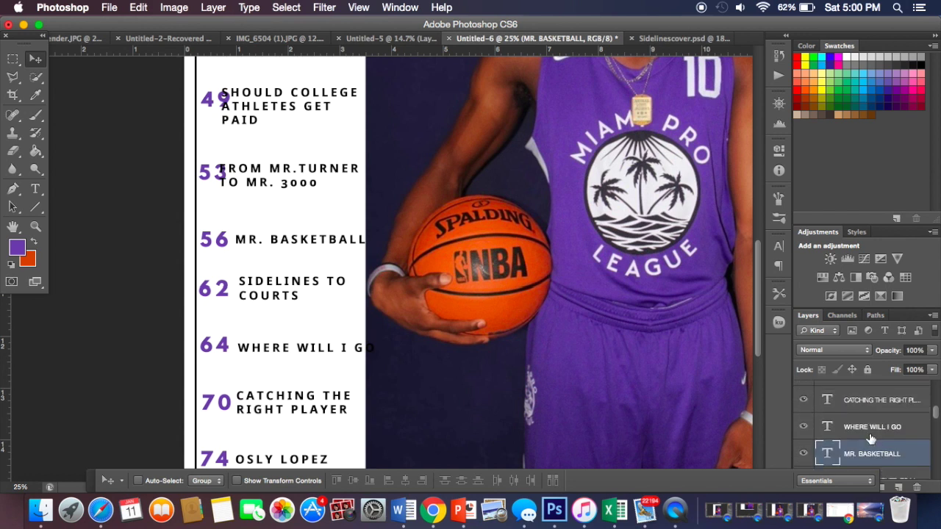
scroll(870, 439, "down", 2)
left_click(870, 433)
key("shift+Right")
key("shift+Right")
key("shift+Right")
key("shift+Right")
key("shift+Right")
key("shift+Right")
key("shift+Right")
key("shift+Right")
key("shift+Right")
key("shift+Left")
key("shift+Left")
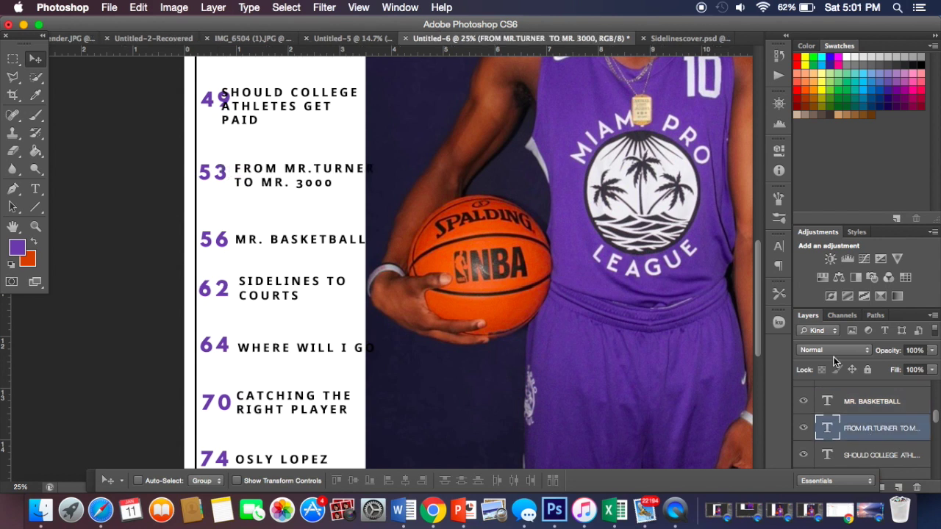
key("Right")
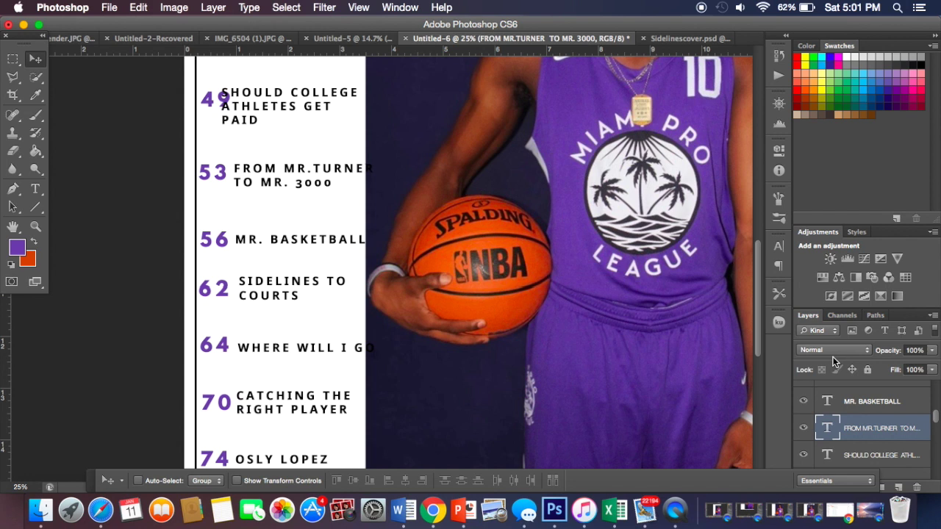
Step: Delete 'FROM' from the page 53 title and break the line after 'TO' so 'MR. 3000' sits below
left_click(36, 190)
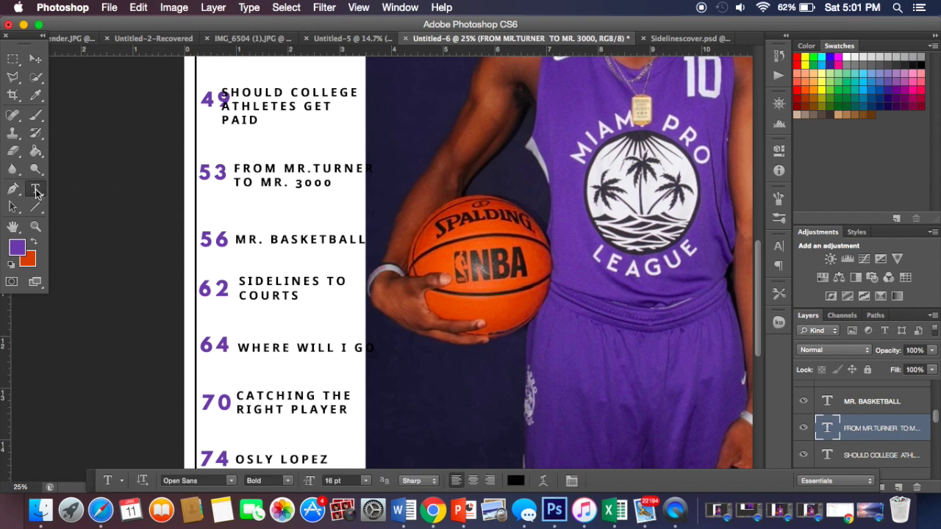
left_click(286, 168)
key("Return")
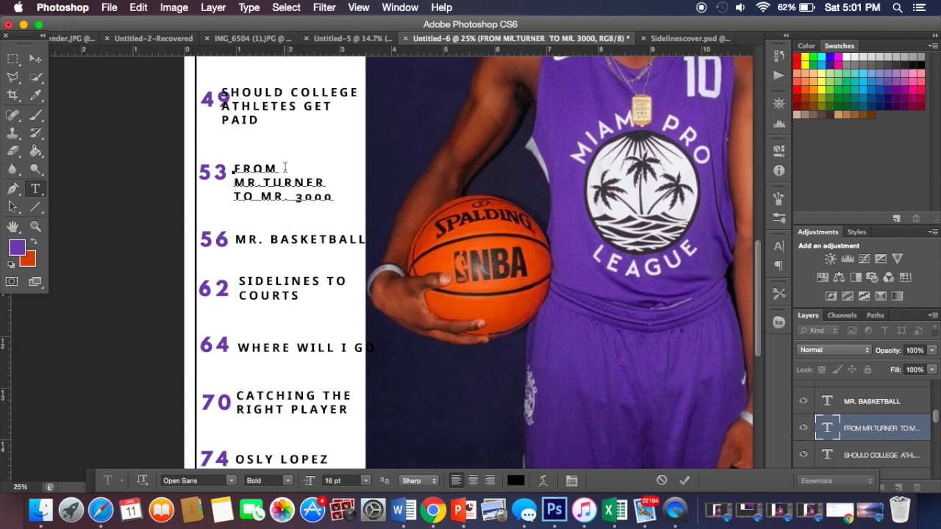
key("BackSpace")
key("BackSpace")
key("BackSpace")
key("BackSpace")
key("BackSpace")
key("BackSpace")
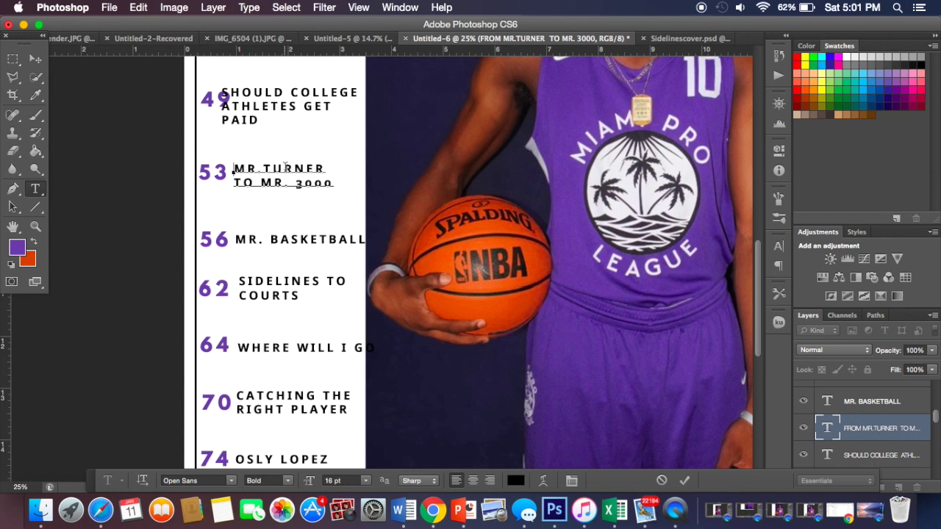
key("BackSpace")
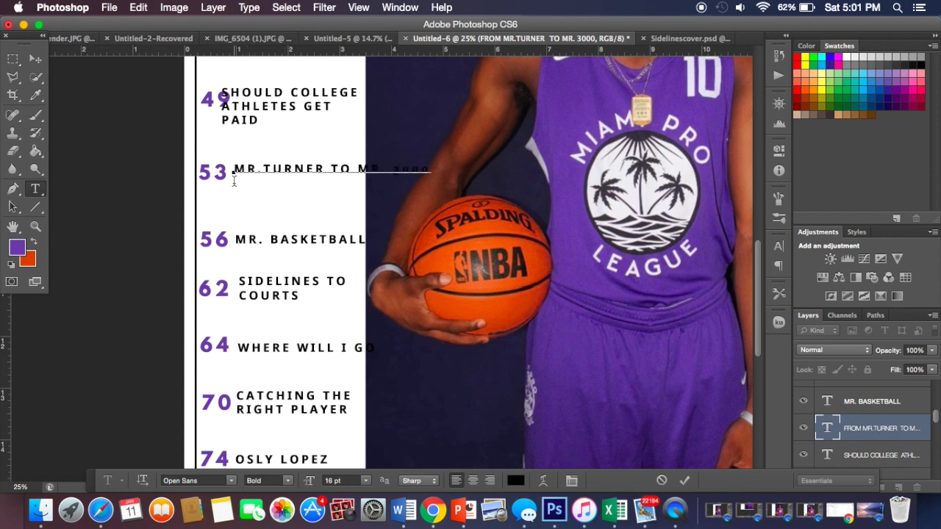
key("Return")
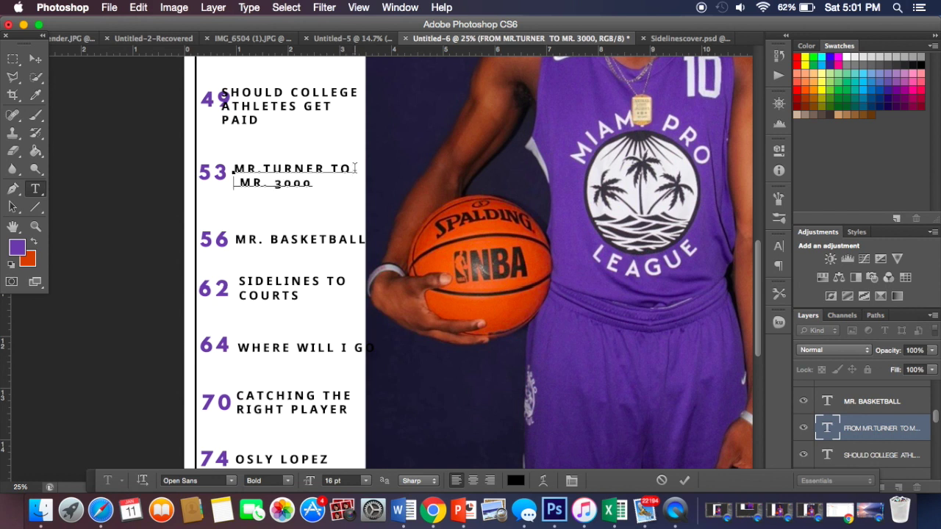
key("BackSpace")
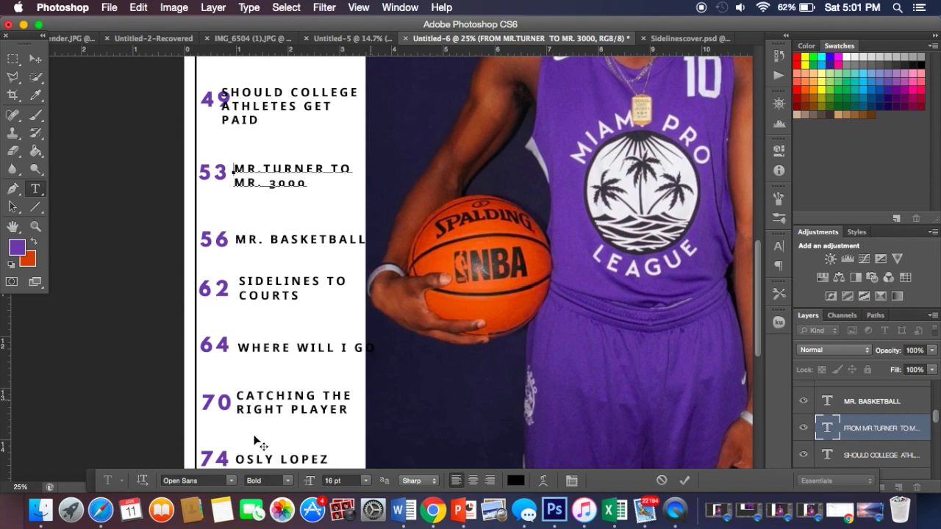
Step: Draw a vertical line from the footer up the contents list with the Line tool, redoing a failed first attempt
left_click(36, 208)
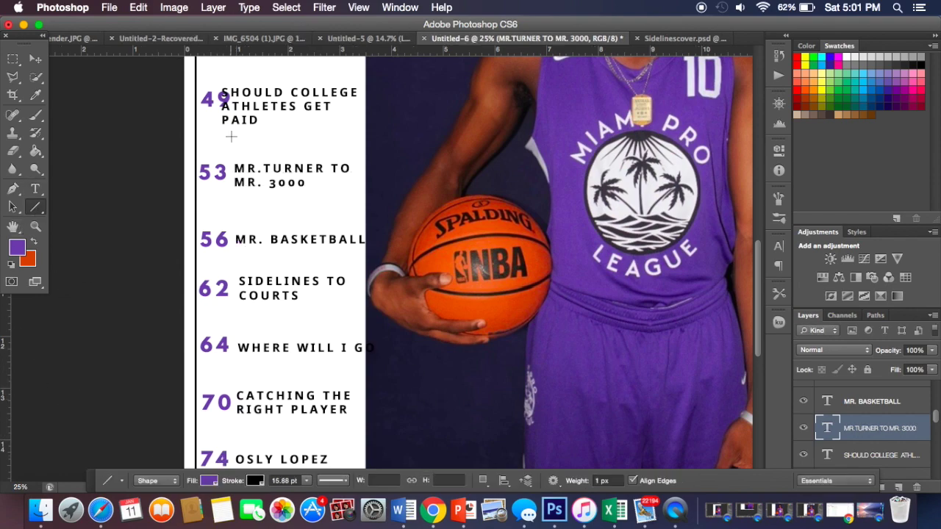
scroll(231, 136, "up", 5)
scroll(231, 137, "down", 10)
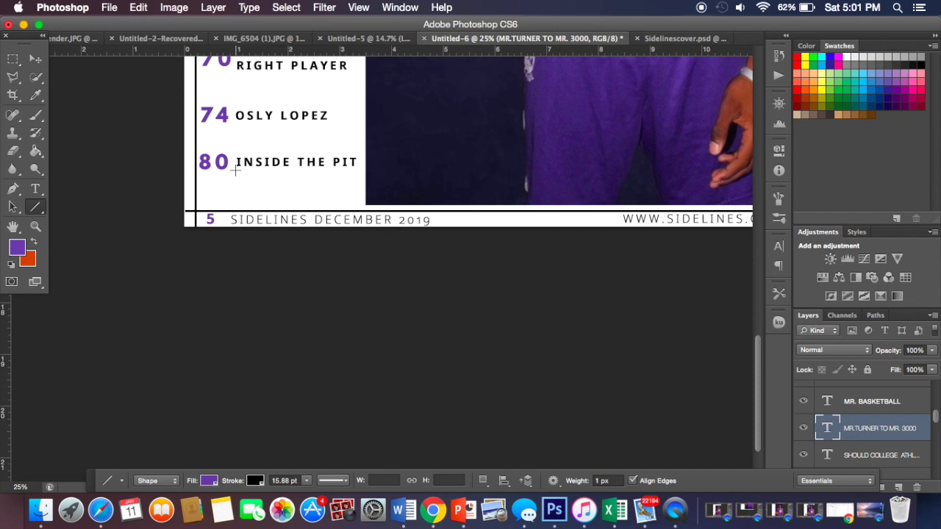
scroll(236, 170, "up", 4)
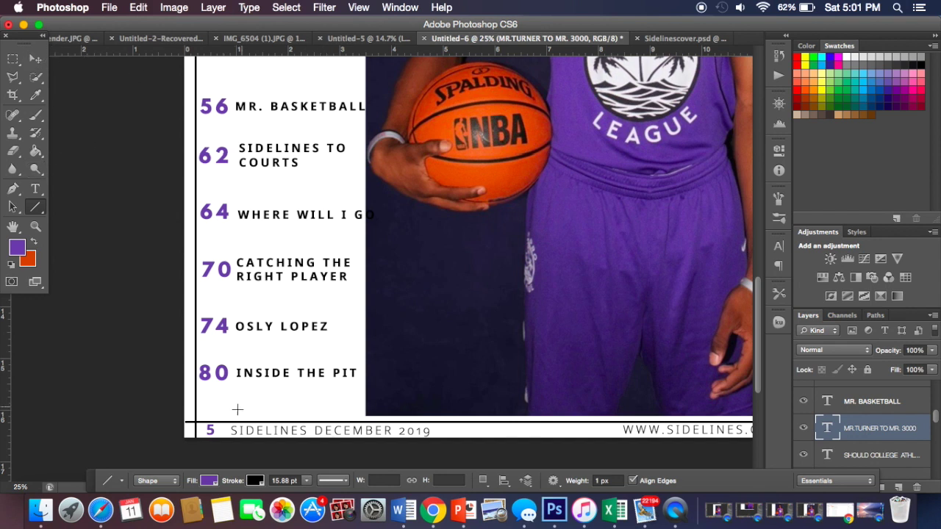
left_click_drag(230, 419, 228, 417)
key("super+z")
left_click_drag(229, 419, 229, 108)
Step: Draw a second vertical line just right of the first, from the footer up the contents column
scroll(227, 220, "down", 10)
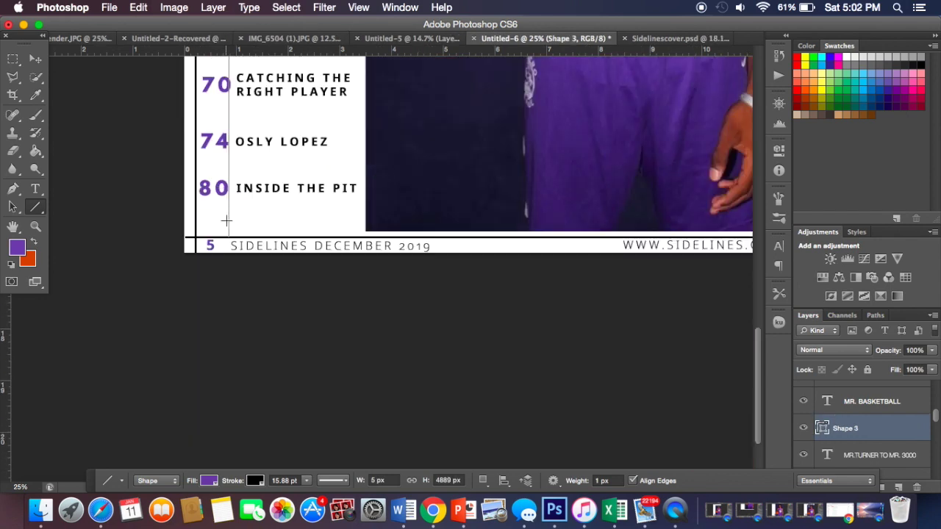
scroll(226, 221, "up", 1)
left_click(35, 59)
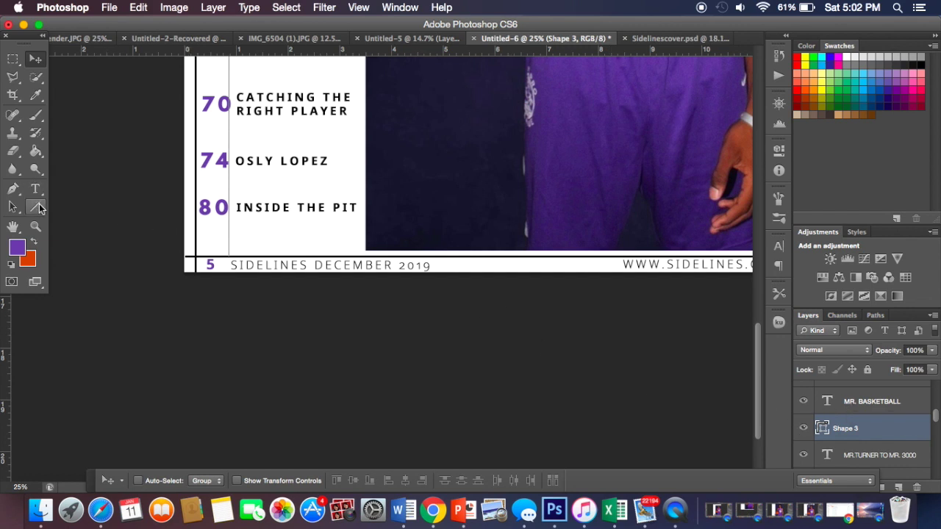
left_click(36, 207)
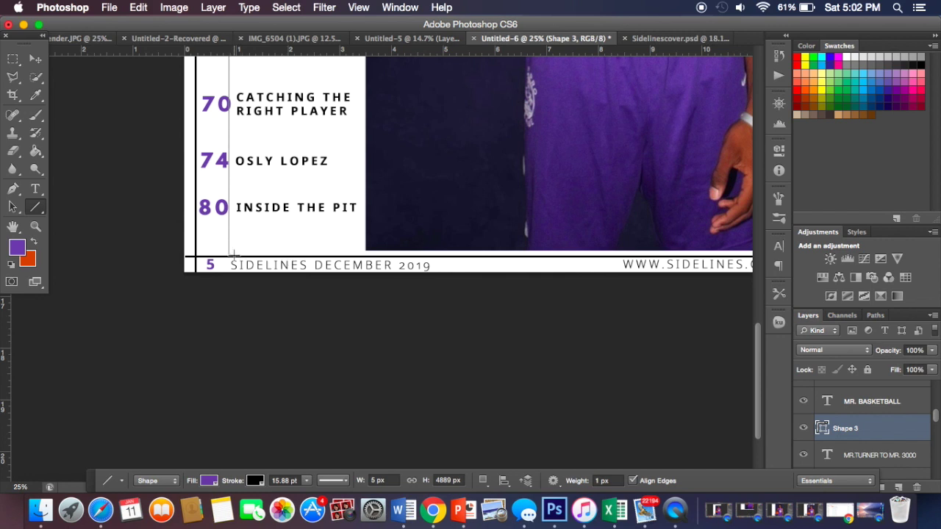
scroll(234, 254, "up", 8)
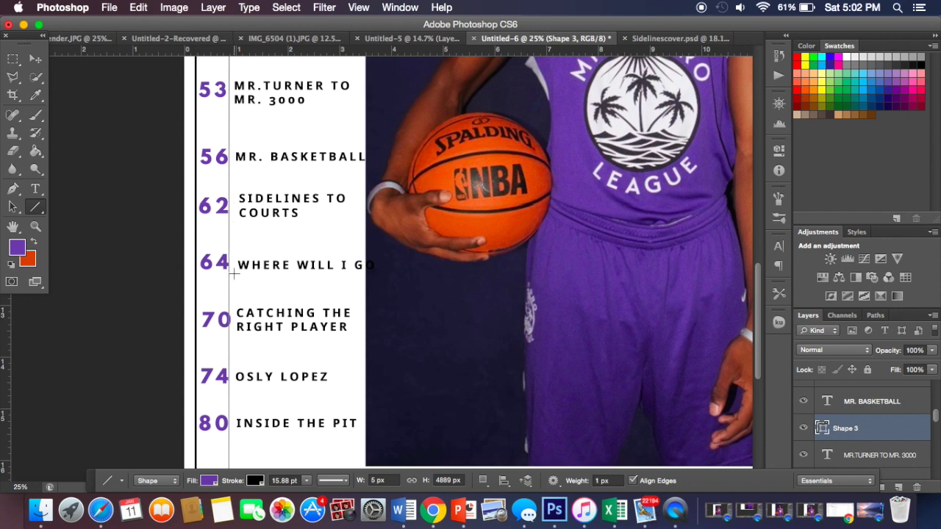
scroll(237, 406, "down", 2)
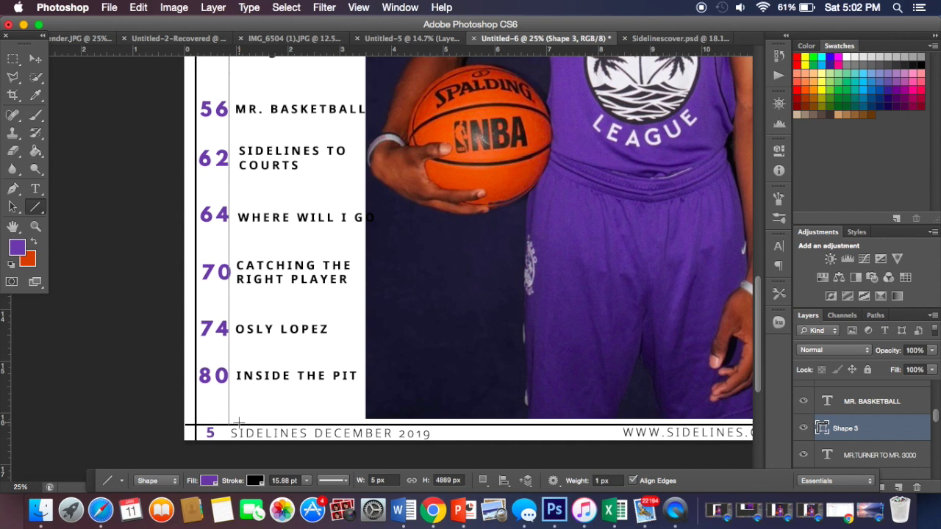
left_click_drag(238, 422, 239, 101)
left_click(33, 57)
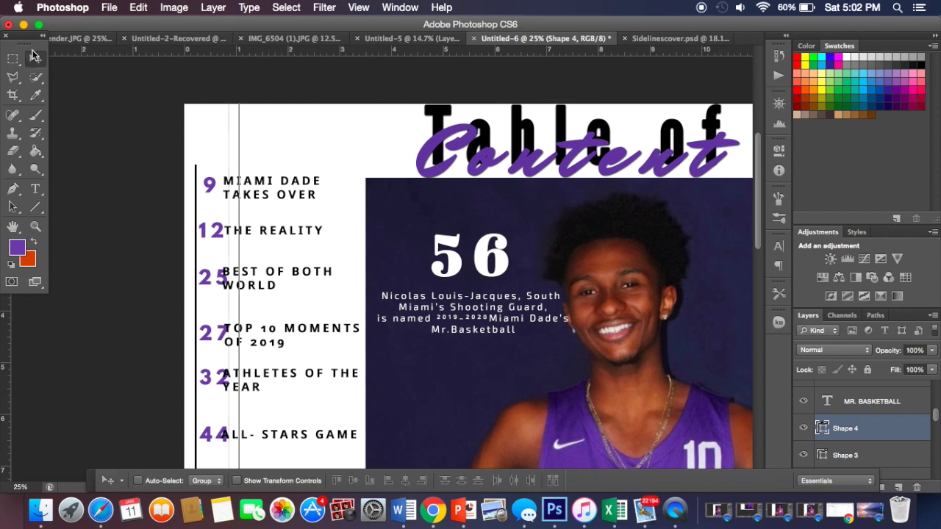
scroll(287, 187, "down", 15)
scroll(287, 189, "up", 4)
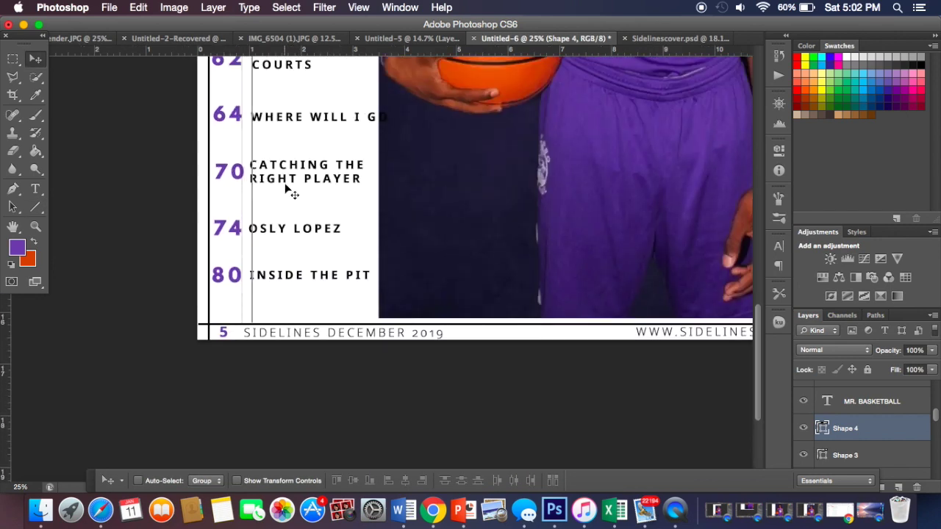
scroll(860, 450, "down", 3)
scroll(860, 450, "down", 2)
scroll(864, 447, "down", 1)
scroll(868, 446, "up", 6)
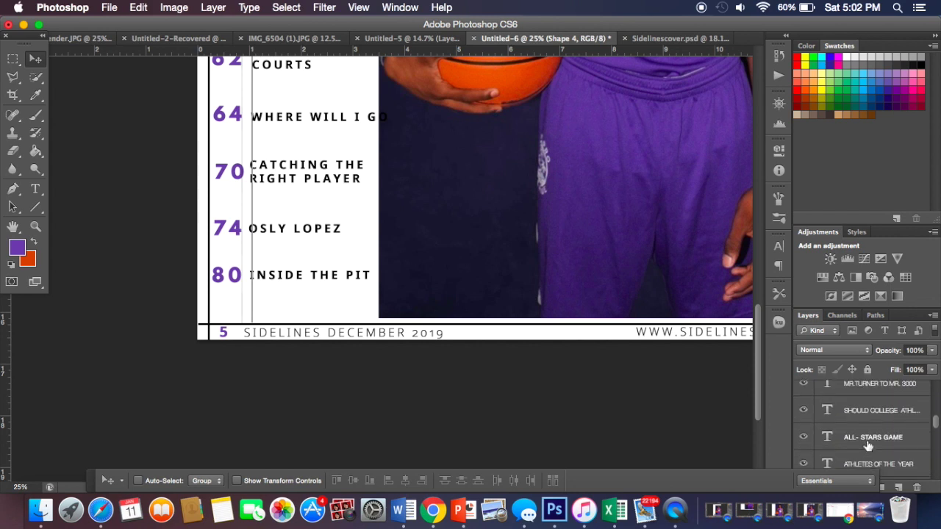
scroll(868, 446, "up", 4)
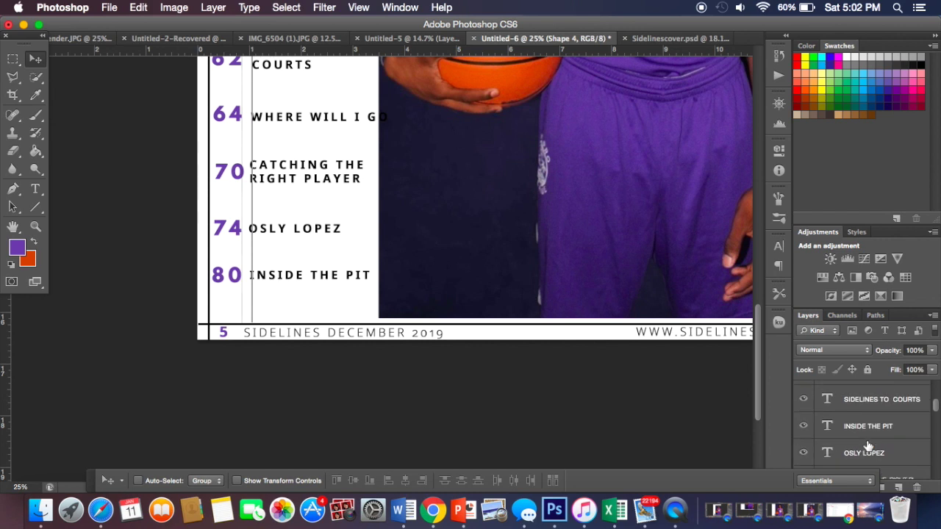
key("Right")
key("Right")
key("Right")
key("Right")
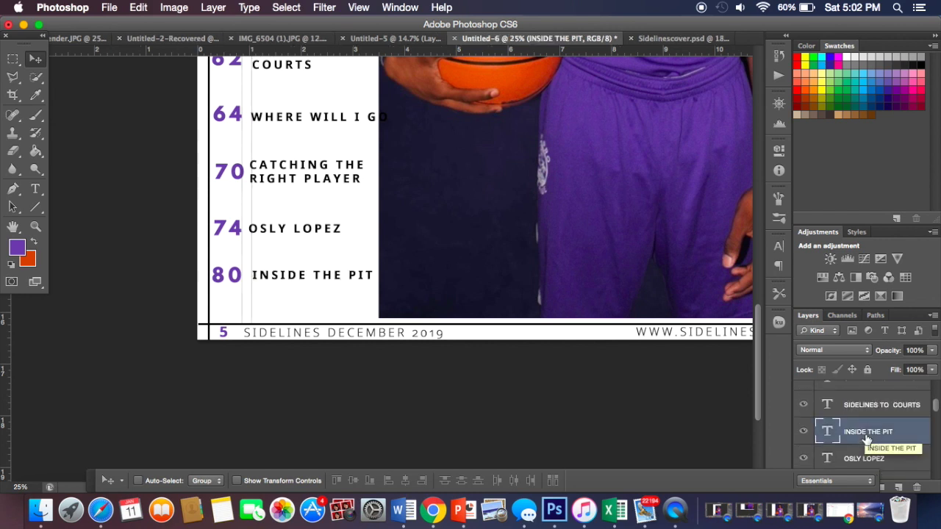
left_click(871, 458)
key("Right")
key("Right")
key("Right")
key("Right")
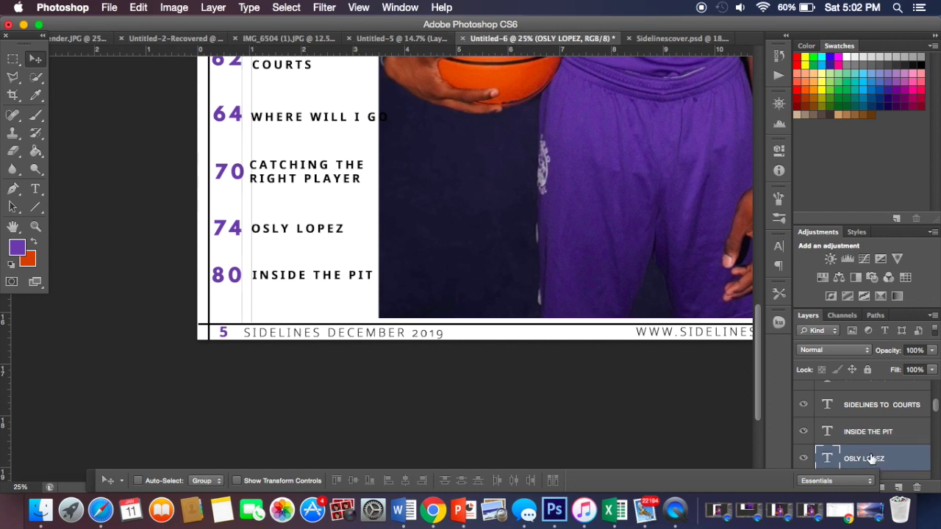
Step: Nudge the CATCHING THE RIGHT PLAYER title 2 px right into alignment with the others
scroll(871, 458, "down", 8)
scroll(871, 460, "down", 10)
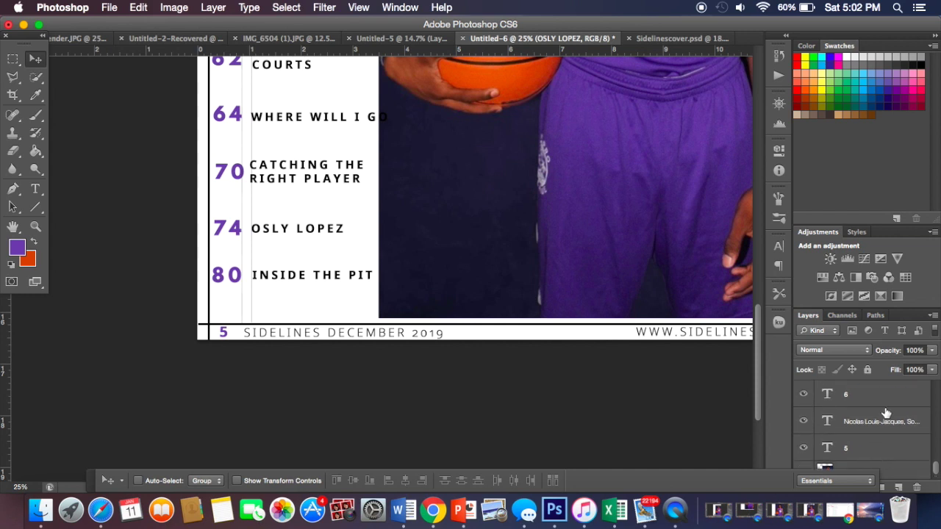
scroll(886, 413, "up", 4)
scroll(886, 413, "up", 5)
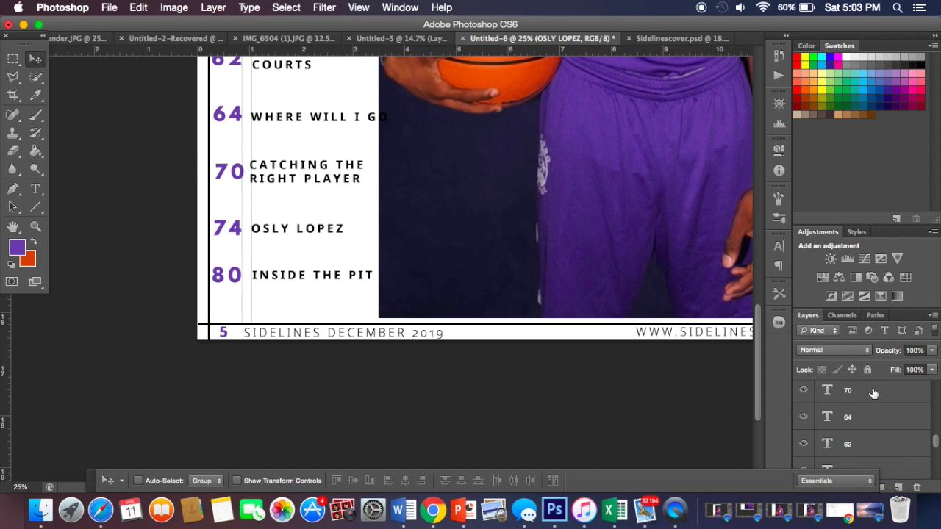
left_click(873, 394)
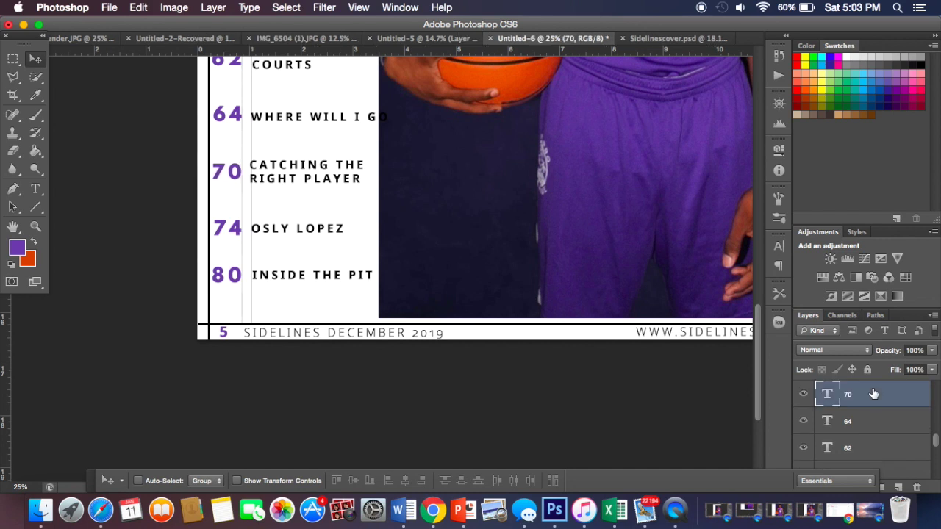
scroll(861, 419, "up", 5)
scroll(860, 423, "down", 5)
scroll(860, 423, "down", 4)
left_click(857, 406)
key("Right")
key("Right")
key("Right")
key("Right")
key("Right")
key("Right")
key("Right")
key("Right")
key("Right")
key("Right")
key("Right")
key("Right")
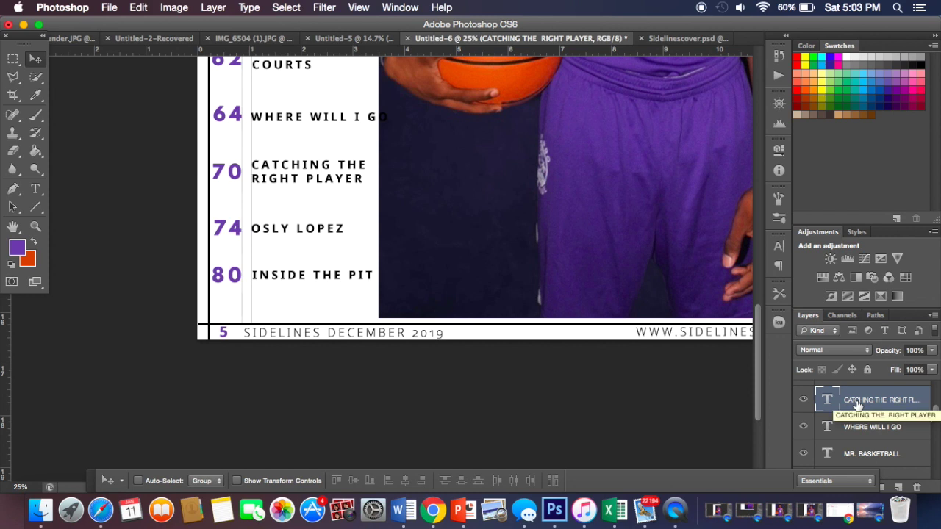
key("Right")
key("Right")
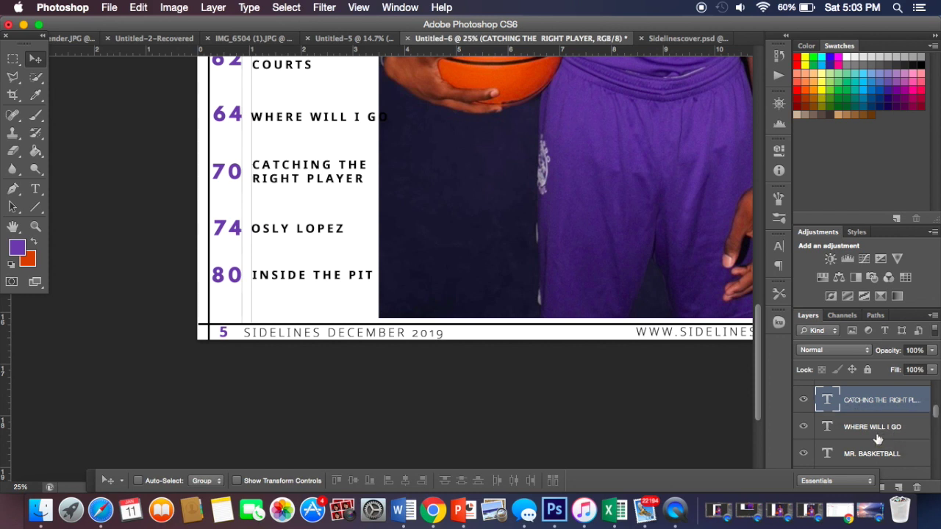
scroll(875, 435, "up", 3)
left_click(874, 434)
key("Right")
key("Right")
key("Right")
key("Right")
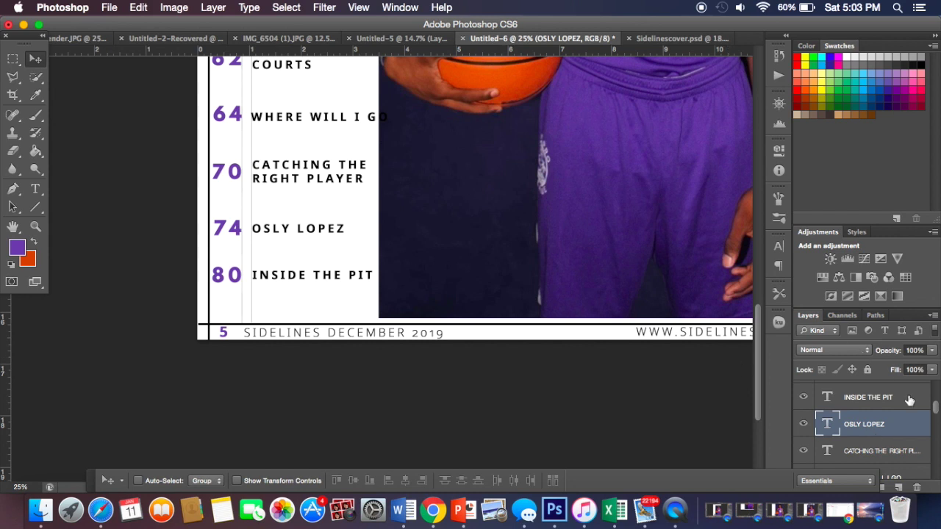
scroll(902, 424, "down", 2)
left_click(901, 425)
key("Right")
key("Right")
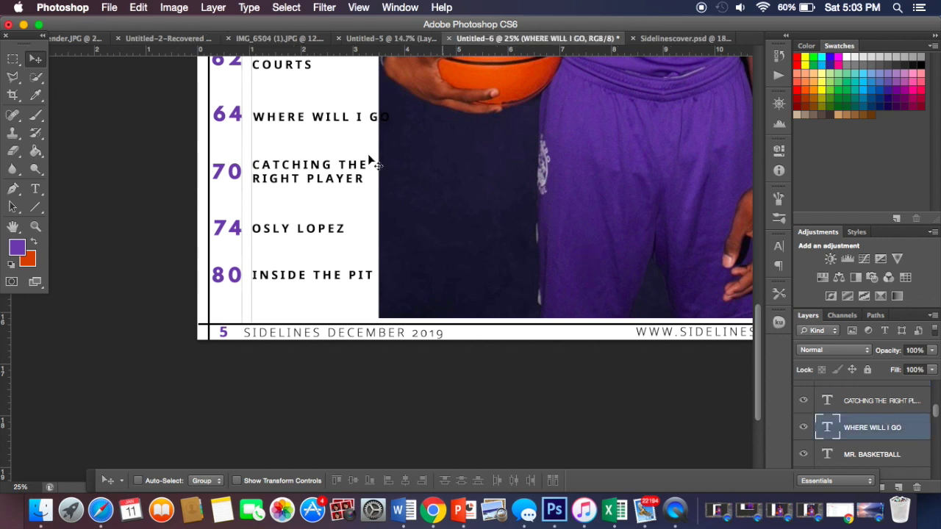
Step: Edit the WHERE WILL I GO title so GO wraps onto a second line, then commit it
left_click(38, 195)
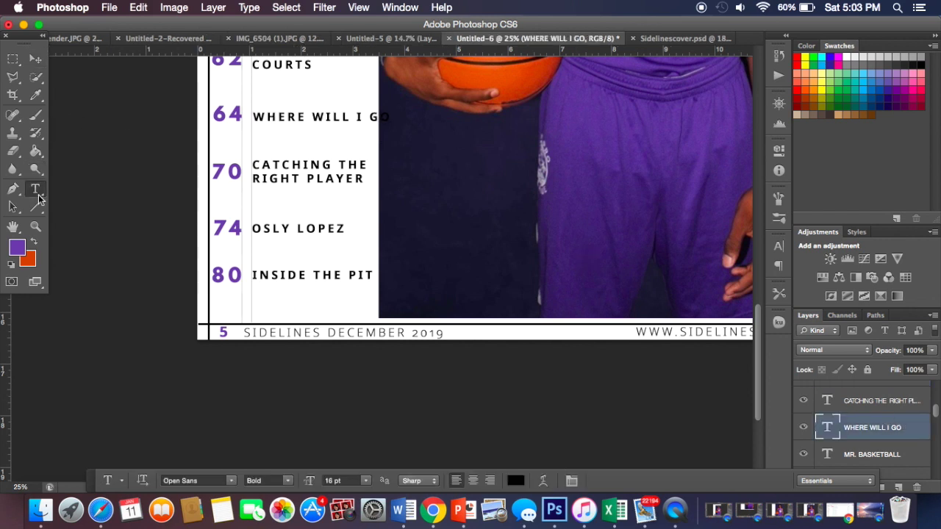
left_click(371, 115)
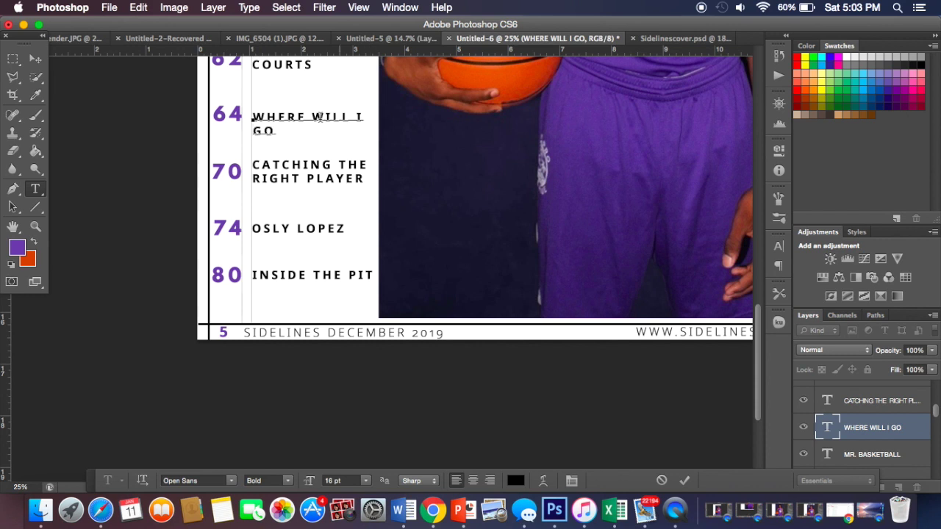
left_click(34, 57)
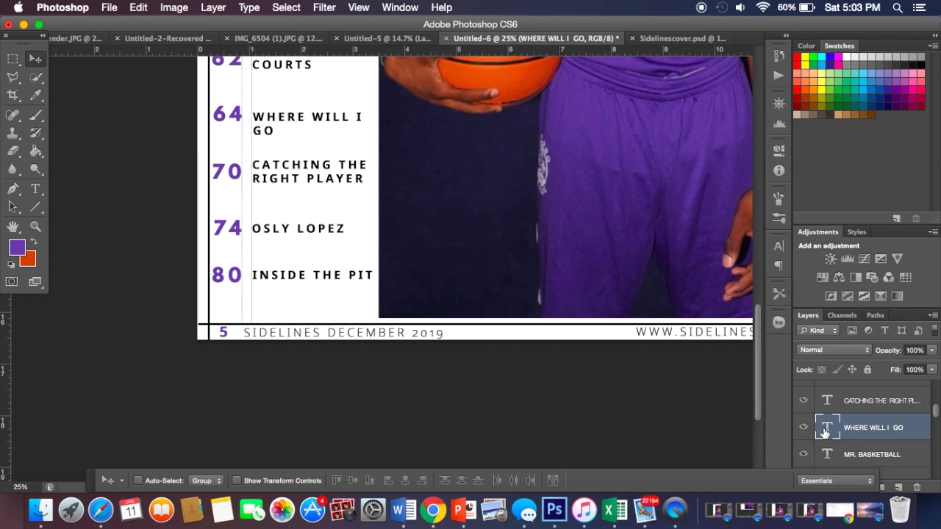
Step: Select the 64 page-number layer, then the 62 page-number layer, in the Layers panel
scroll(905, 426, "down", 5)
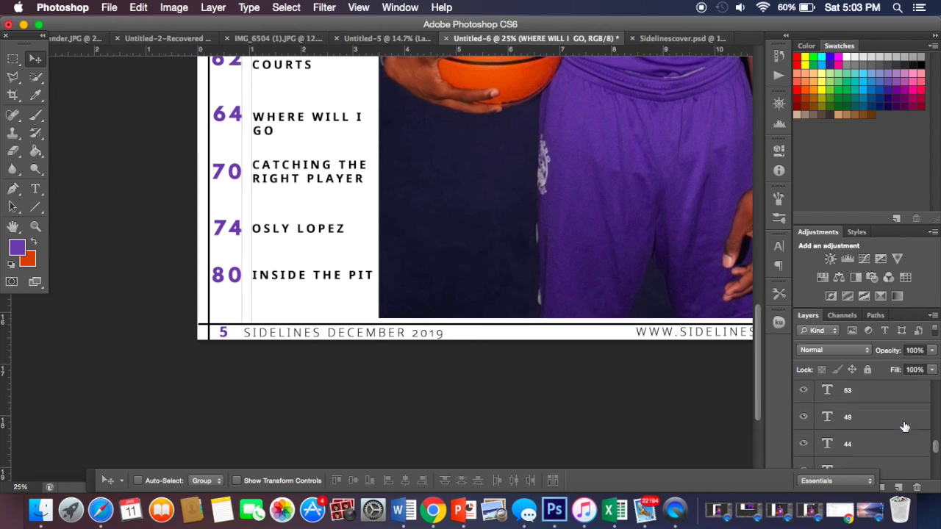
scroll(904, 426, "down", 6)
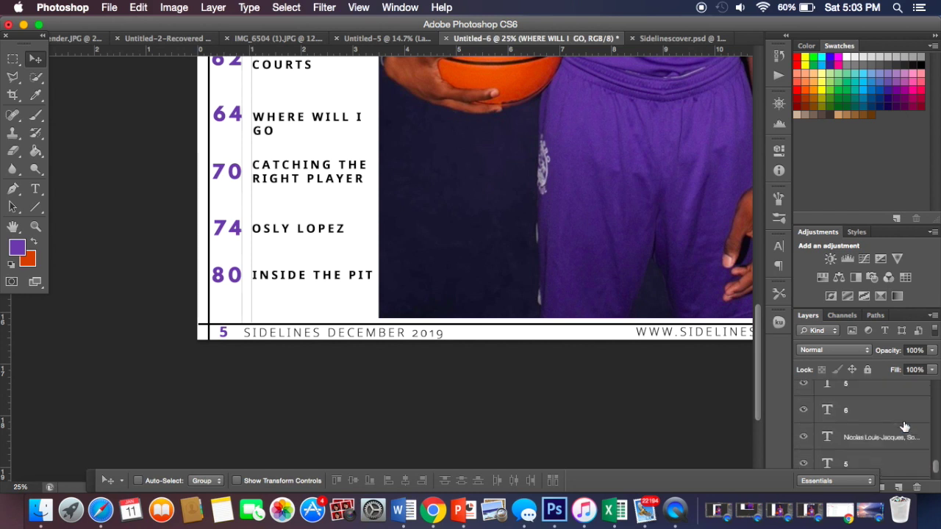
scroll(904, 426, "up", 8)
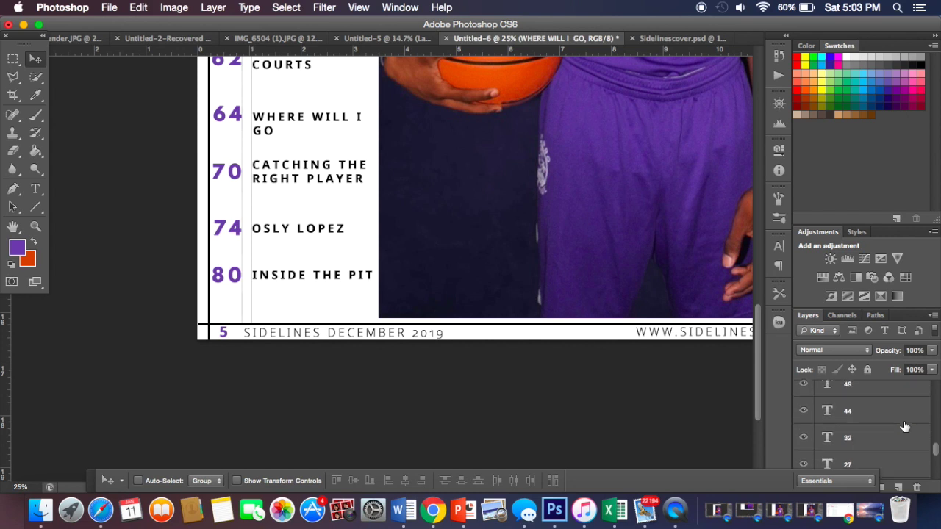
scroll(905, 426, "up", 2)
left_click(904, 419)
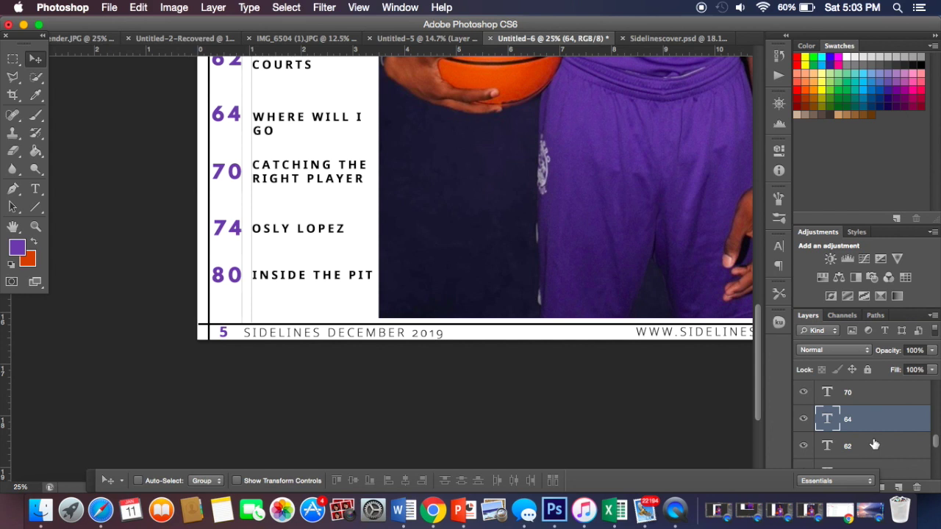
scroll(874, 445, "down", 5)
scroll(874, 444, "up", 3)
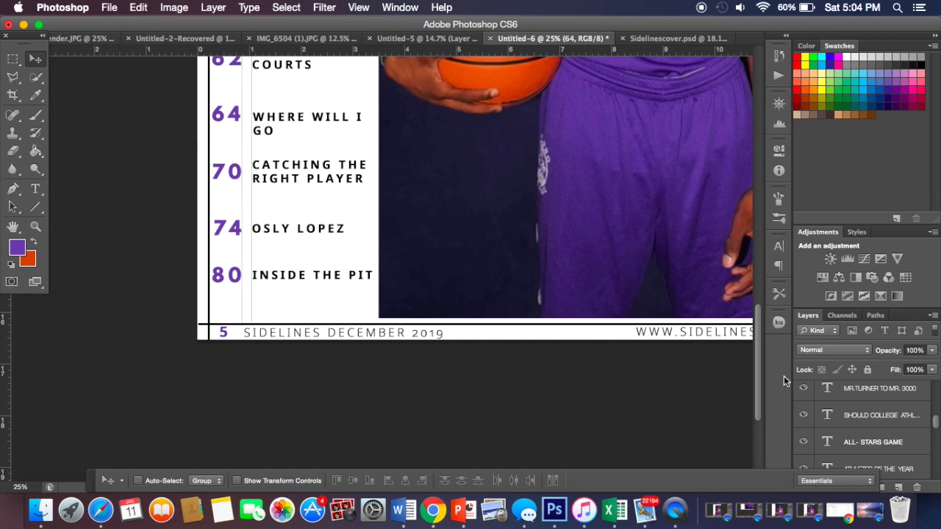
scroll(850, 398, "down", 3)
scroll(851, 398, "down", 6)
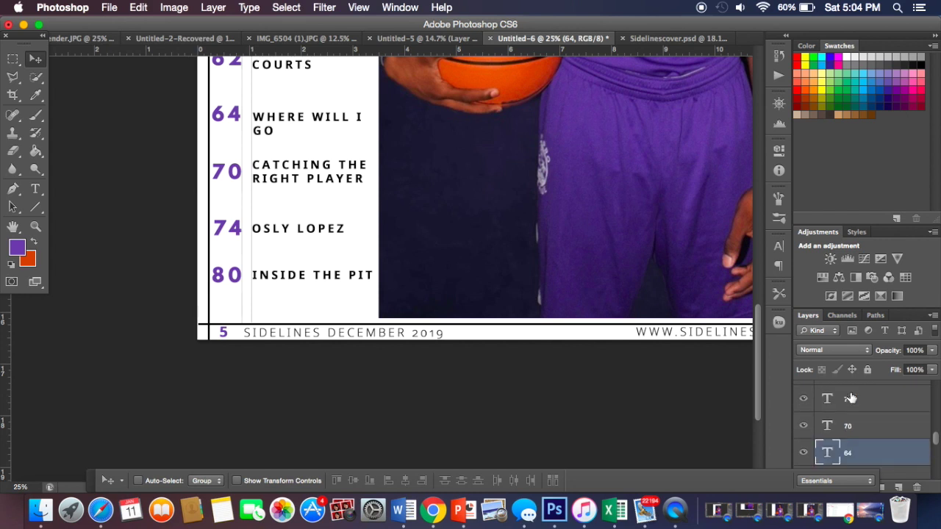
scroll(857, 437, "down", 2)
left_click(859, 449)
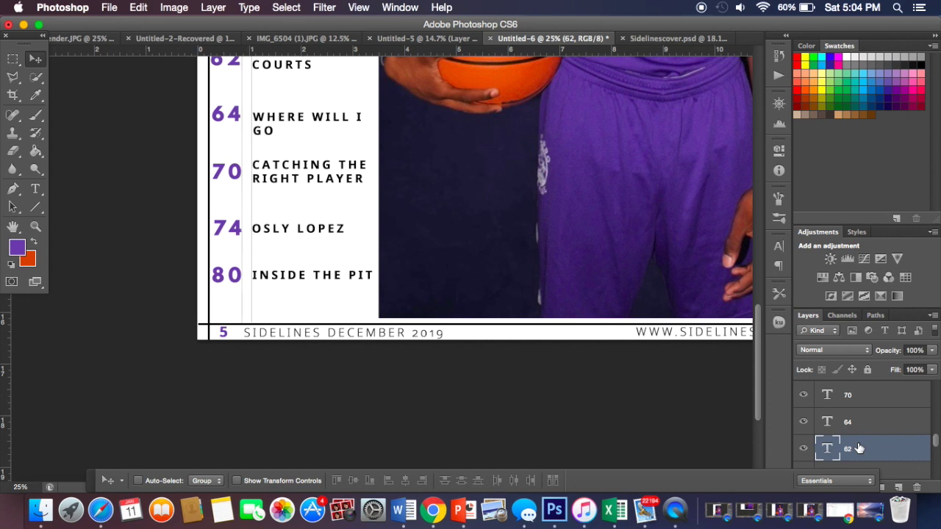
scroll(838, 445, "up", 1)
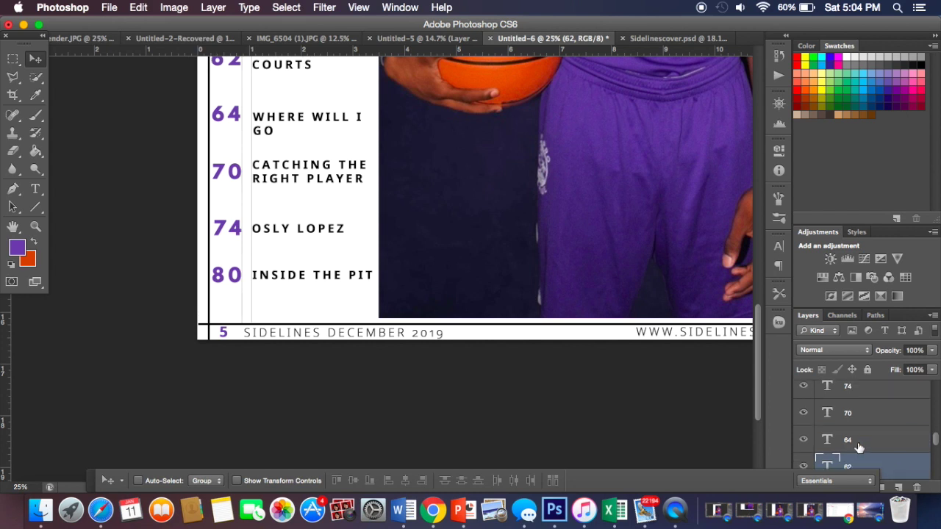
scroll(757, 407, "up", 3)
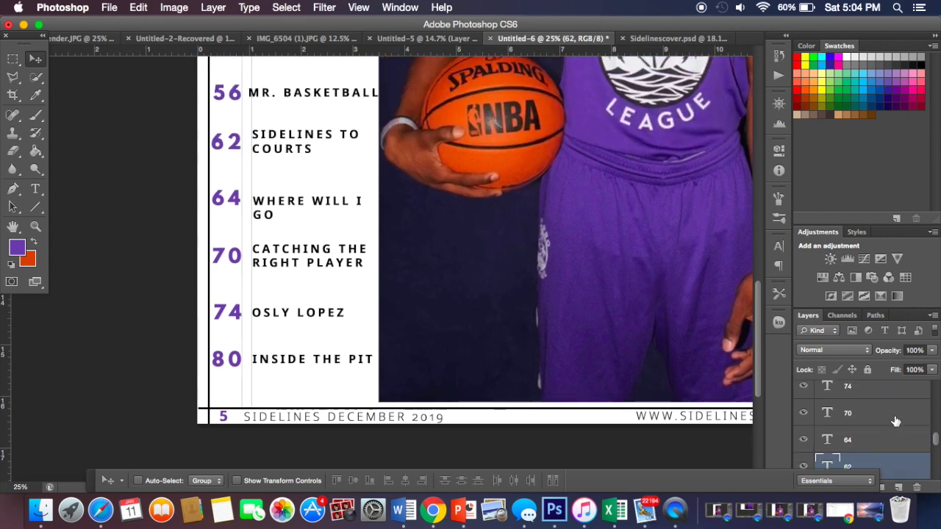
scroll(895, 423, "up", 2)
scroll(895, 423, "up", 5)
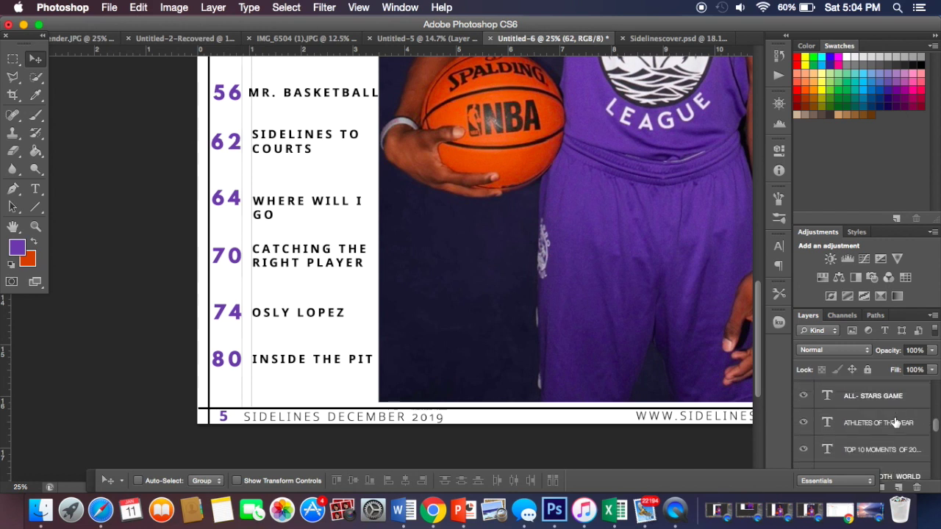
scroll(895, 423, "up", 6)
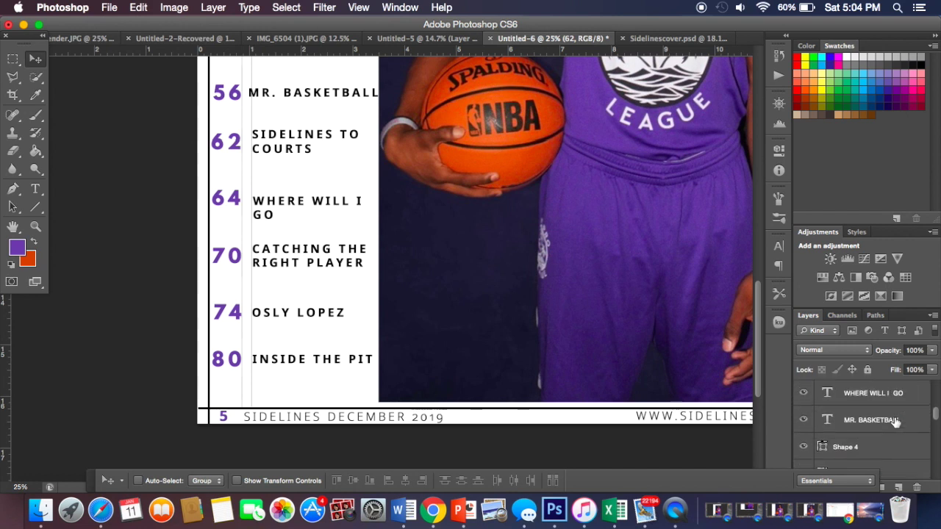
scroll(896, 422, "up", 2)
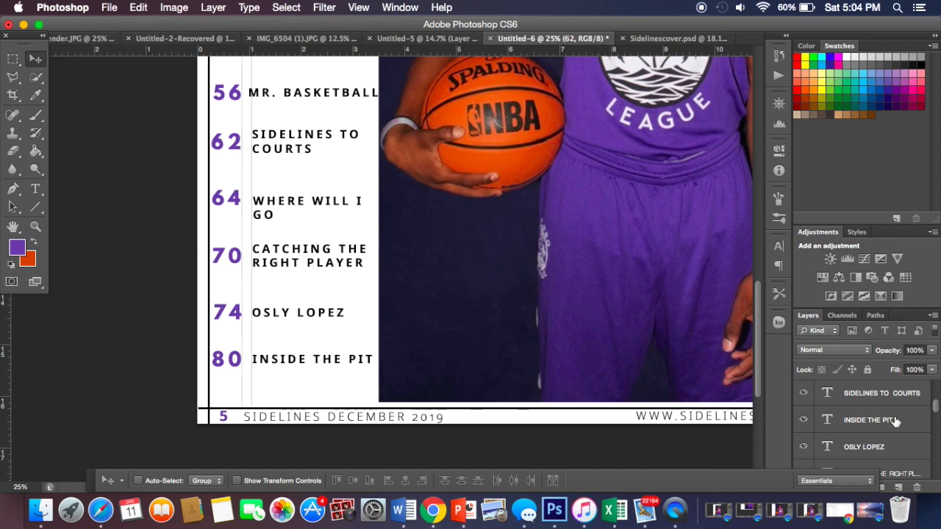
left_click(888, 401)
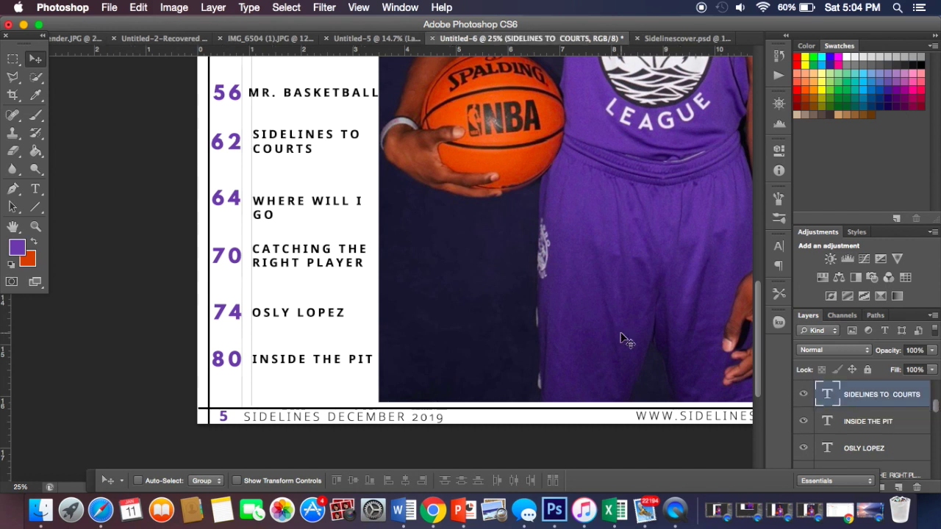
left_click(877, 448)
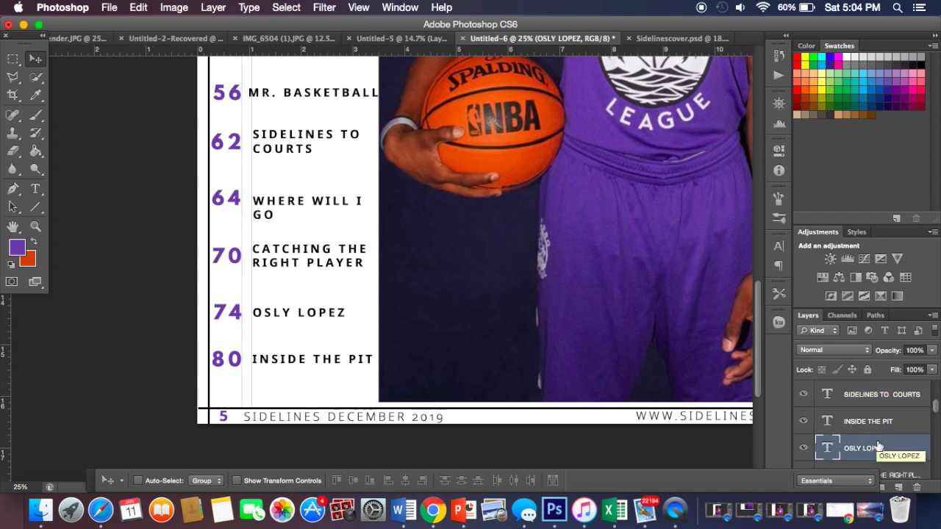
scroll(889, 441, "up", 3)
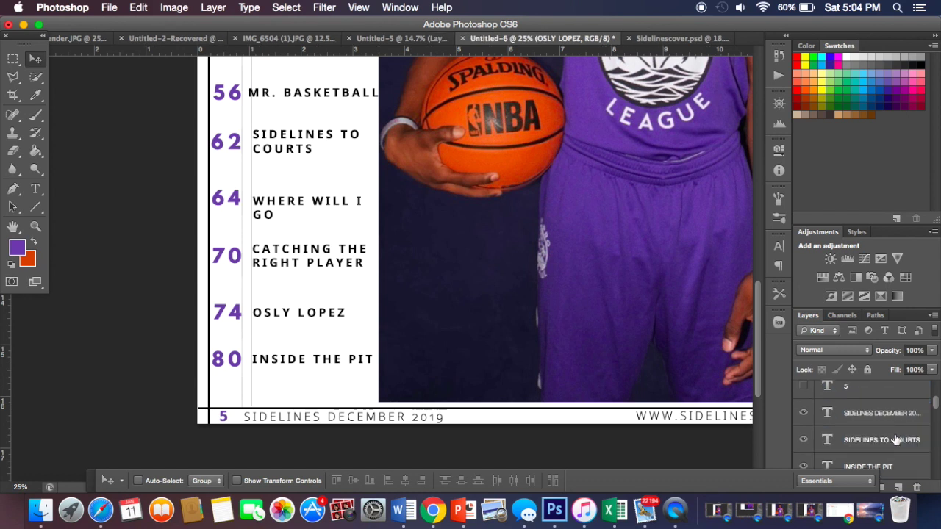
scroll(895, 440, "down", 8)
scroll(895, 440, "up", 1)
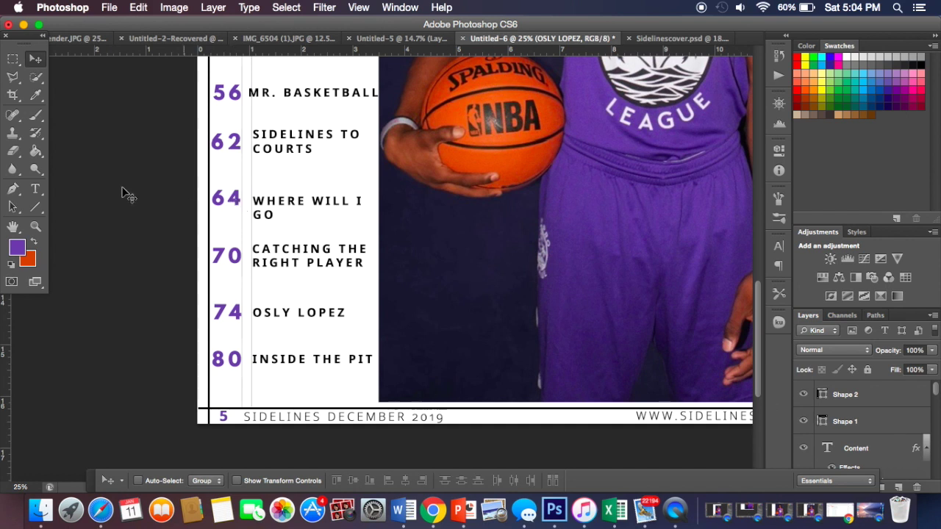
Step: Remove the space in 'MR. BASKETBALL' so entry 56 reads 'MR.BASKETBALL', and commit the edit
left_click(36, 189)
left_click(282, 92)
key("BackSpace")
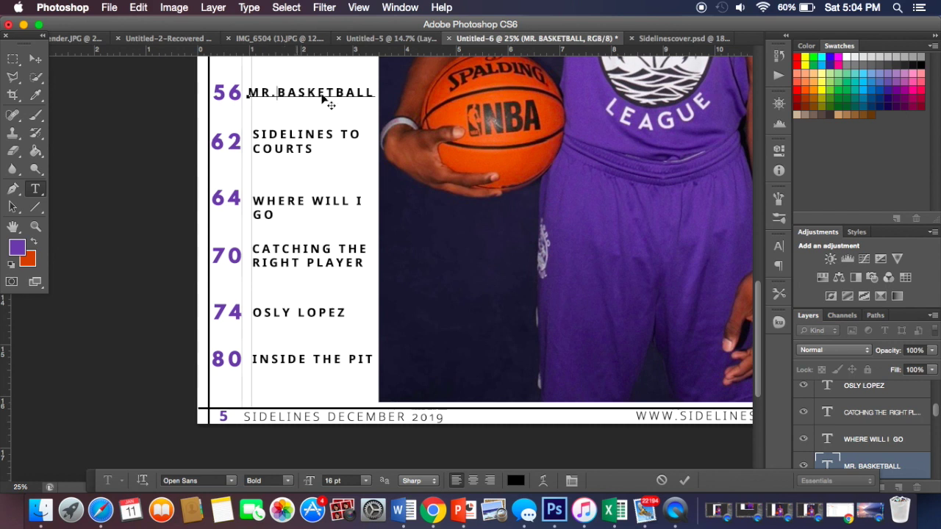
left_click(880, 467)
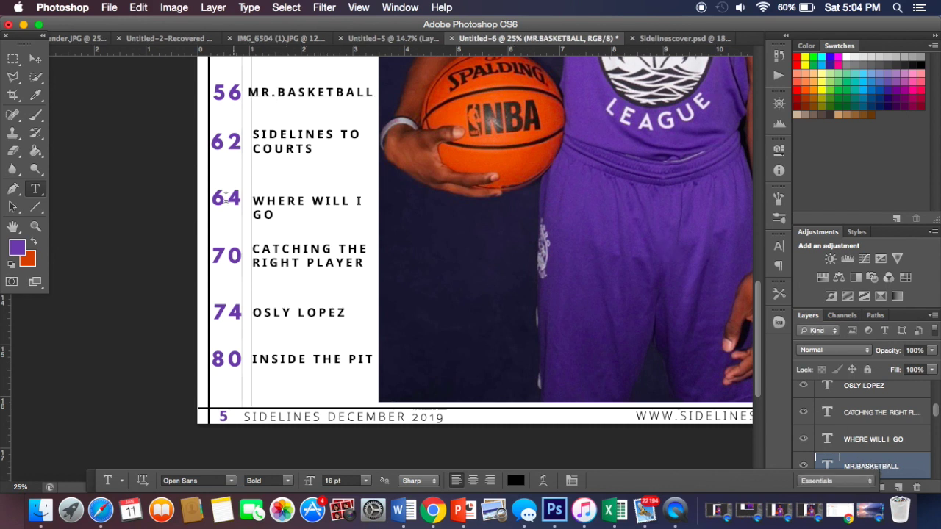
left_click(35, 59)
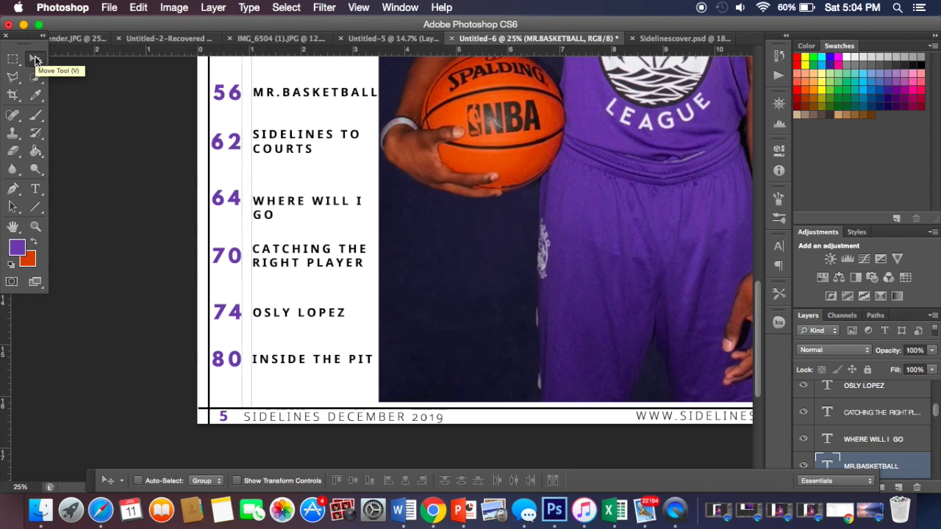
Step: Shift the page 53 title right with three Shift+Right nudges
scroll(137, 122, "up", 3)
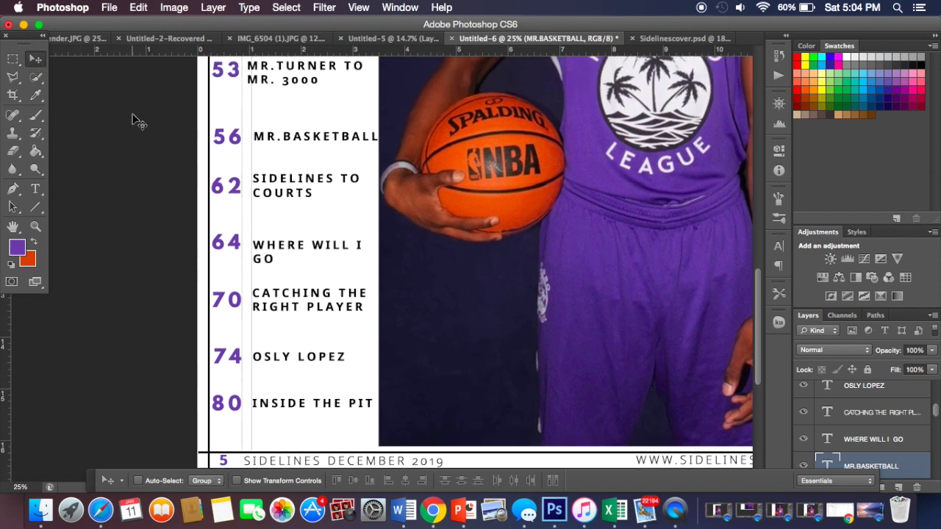
scroll(137, 121, "up", 2)
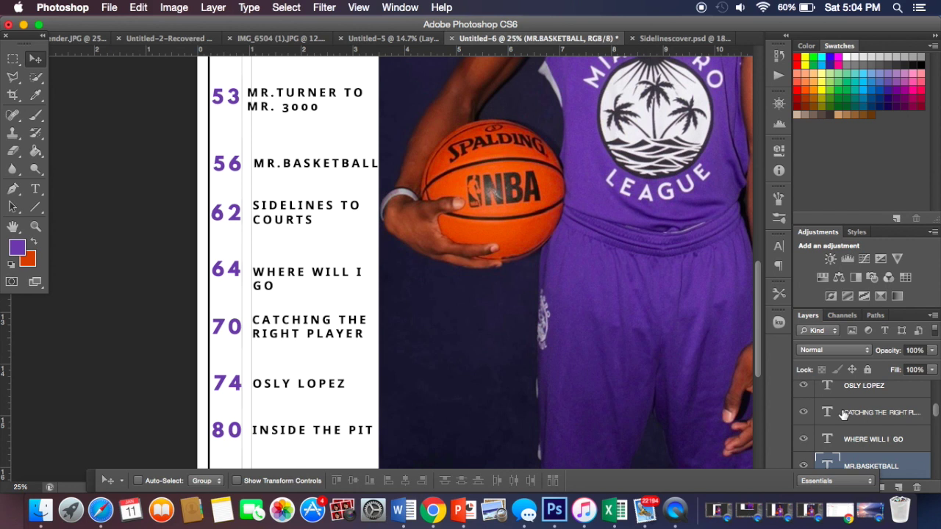
scroll(843, 414, "down", 5)
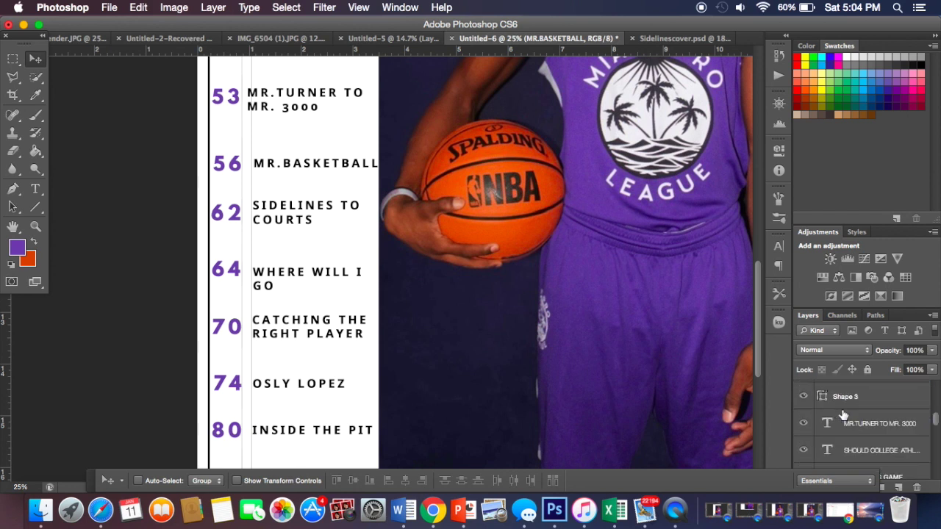
left_click(843, 421)
key("shift+Right")
key("shift+Right")
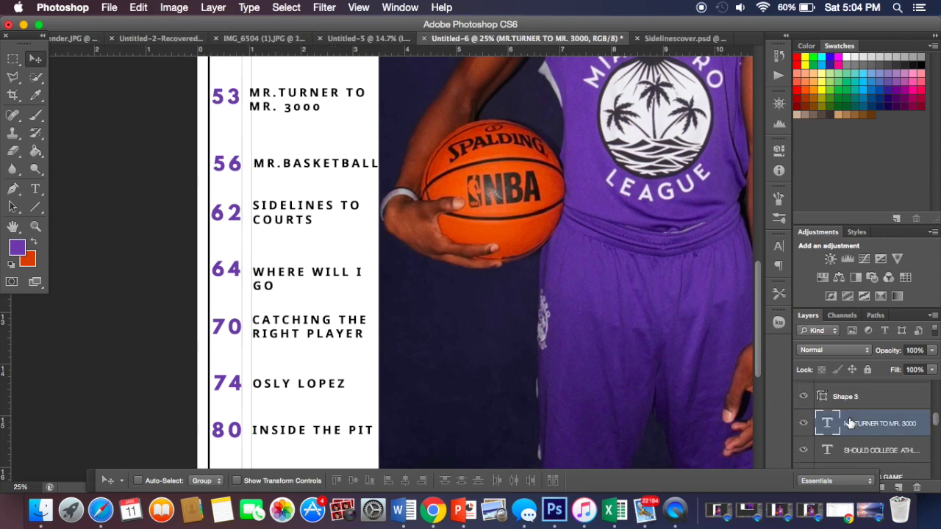
key("shift+Right")
key("shift+Right")
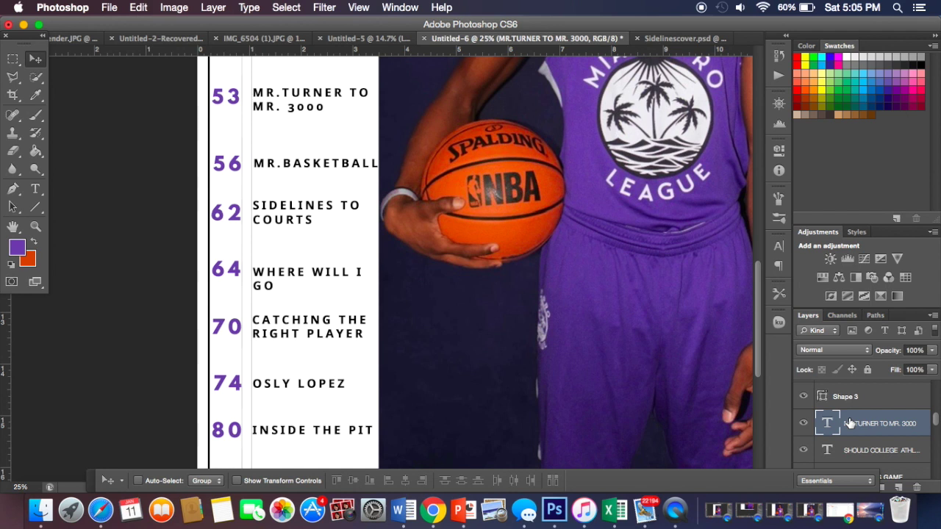
key("shift+Right")
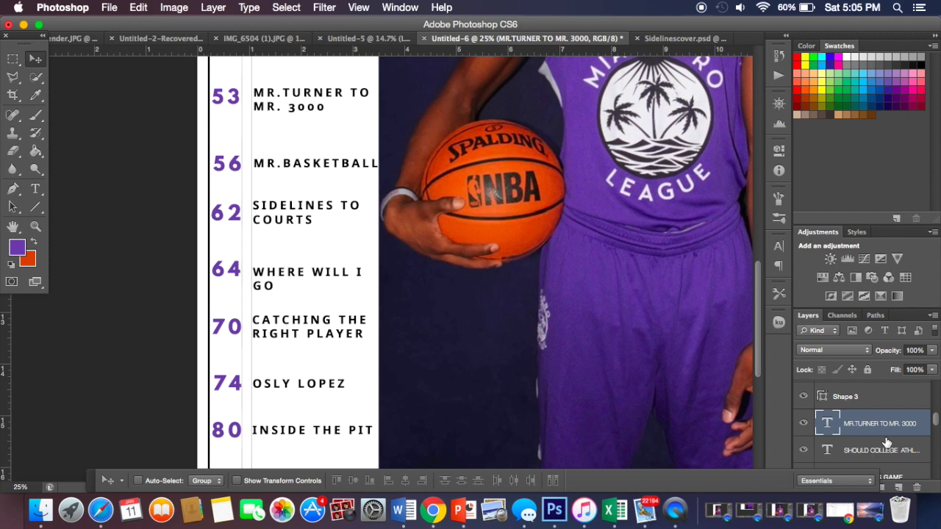
Step: Shift the SHOULD COLLEGE ATHLETES GET PAID title right with three Shift+Right nudges, clear of 49
scroll(618, 292, "up", 5)
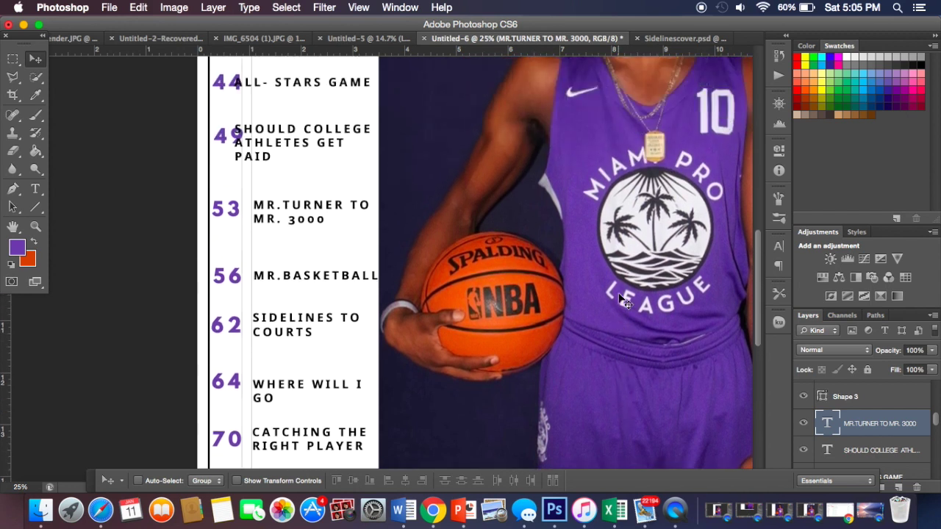
left_click(865, 451)
key("shift+Right")
key("shift+Right")
key("shift+Right")
key("shift+Right")
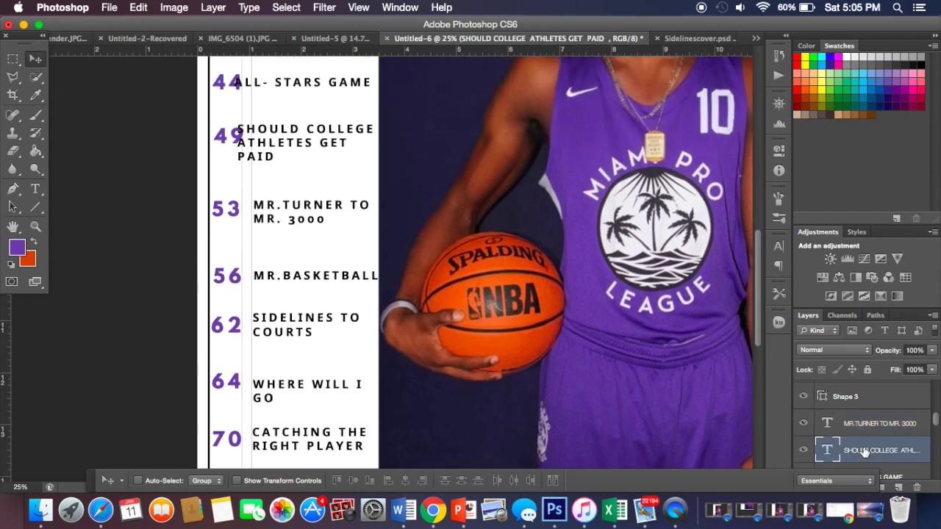
key("shift+Right")
key("shift+Right")
key("shift+Right")
key("shift+Right")
key("shift+Right")
key("shift+Right")
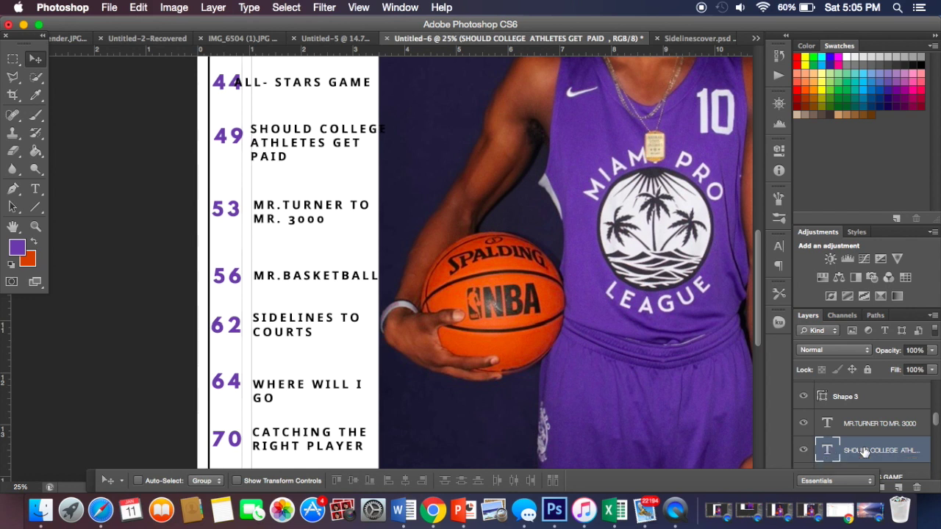
key("shift+Right")
key("shift+Right")
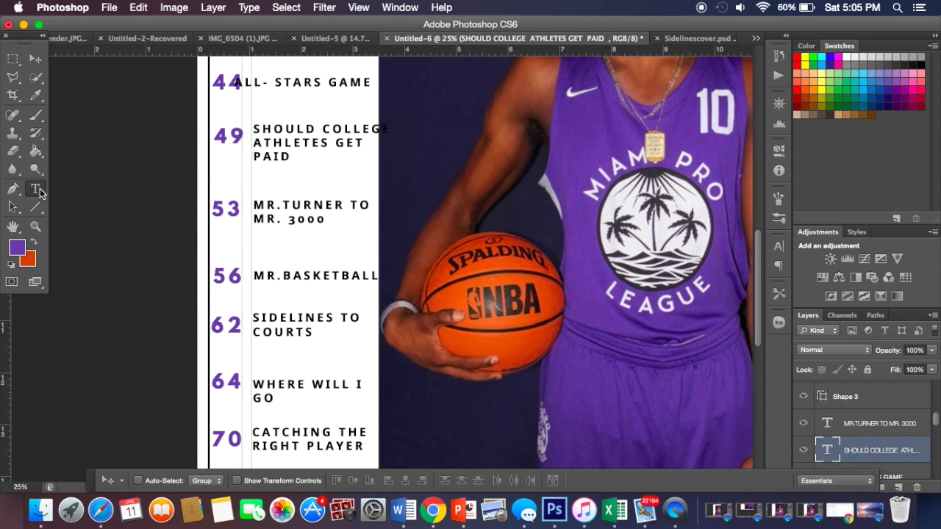
Step: Rewrap the SHOULD COLLEGE ATHLETES GET PAID title with line breaks around COLLEGE
left_click(36, 189)
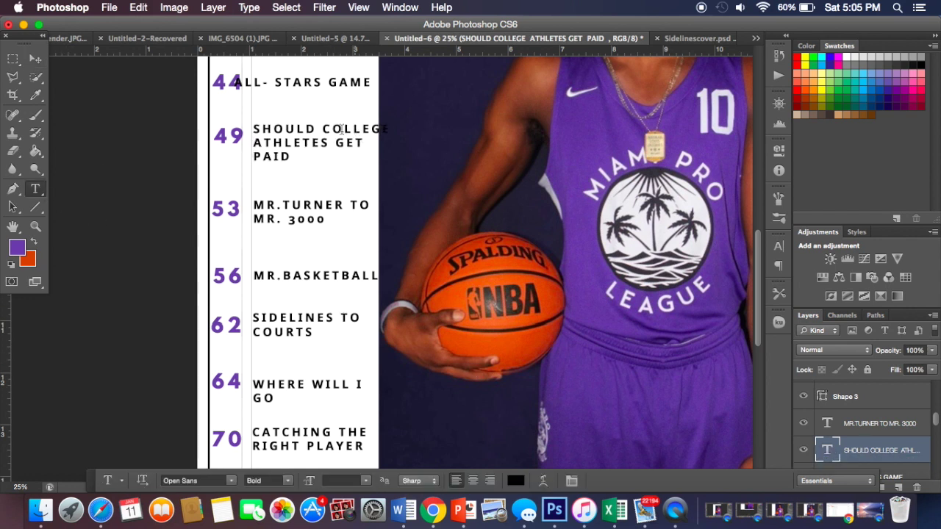
left_click(321, 128)
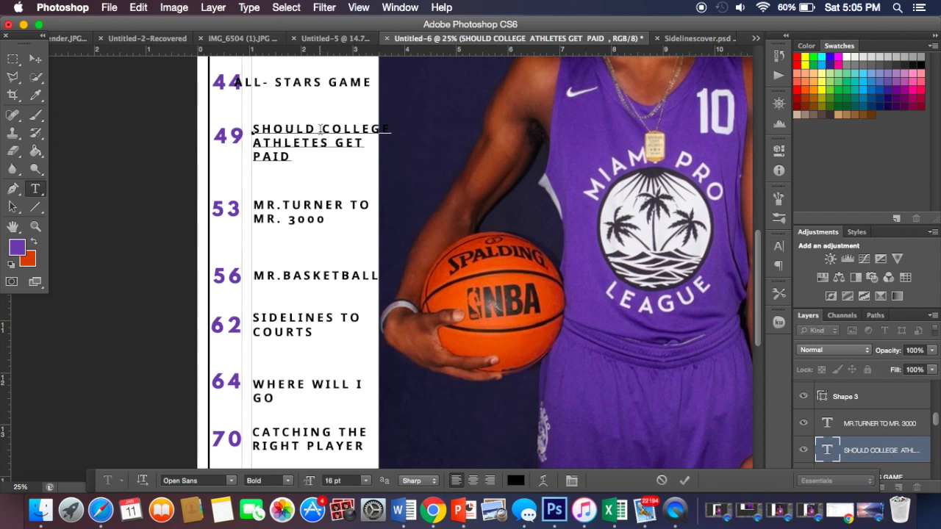
key("BackSpace")
key("Return")
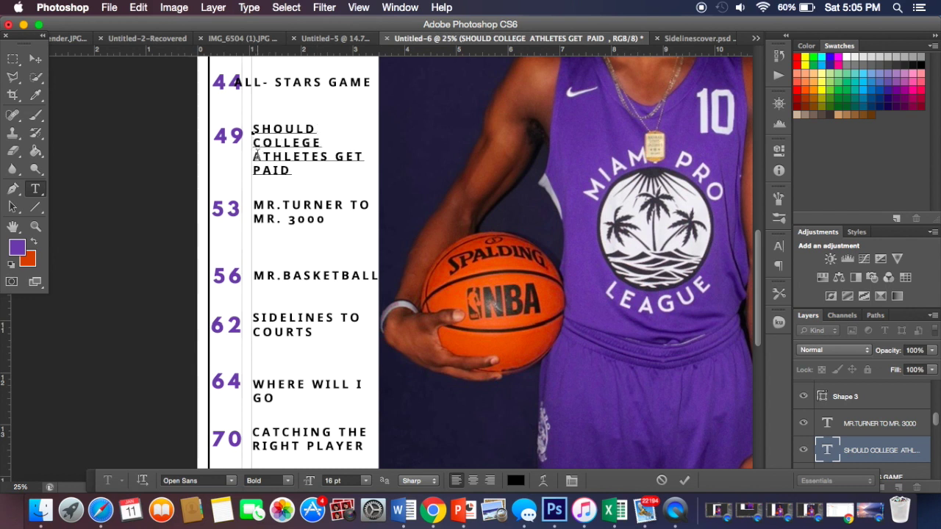
left_click(254, 157)
key("BackSpace")
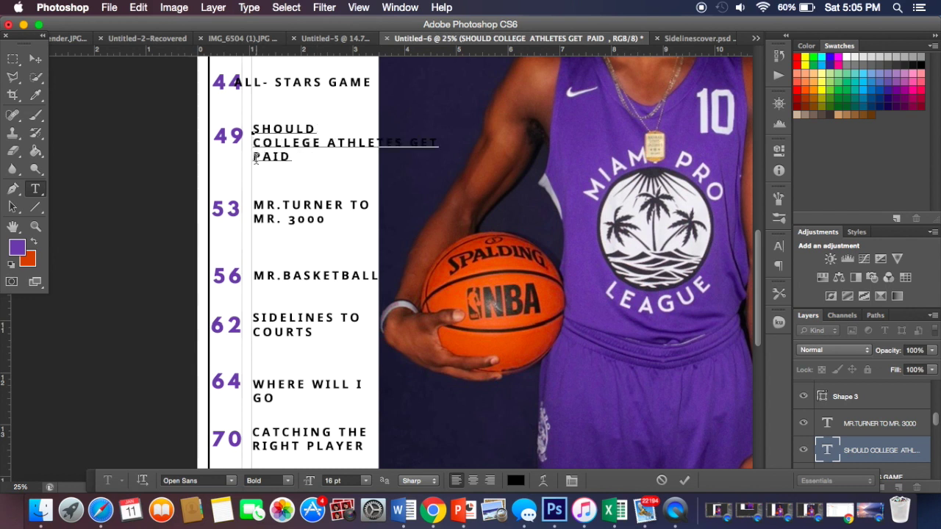
key("Return")
left_click_drag(253, 129, 290, 176)
Step: Set the college athletes title font size to 15.5 pt
left_click(331, 481)
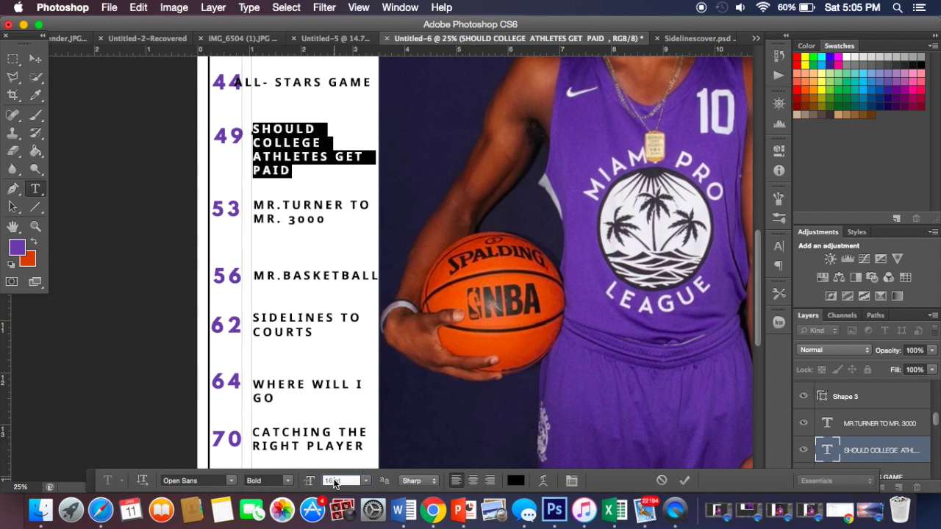
type("1")
key("Return")
type("15")
key("Return")
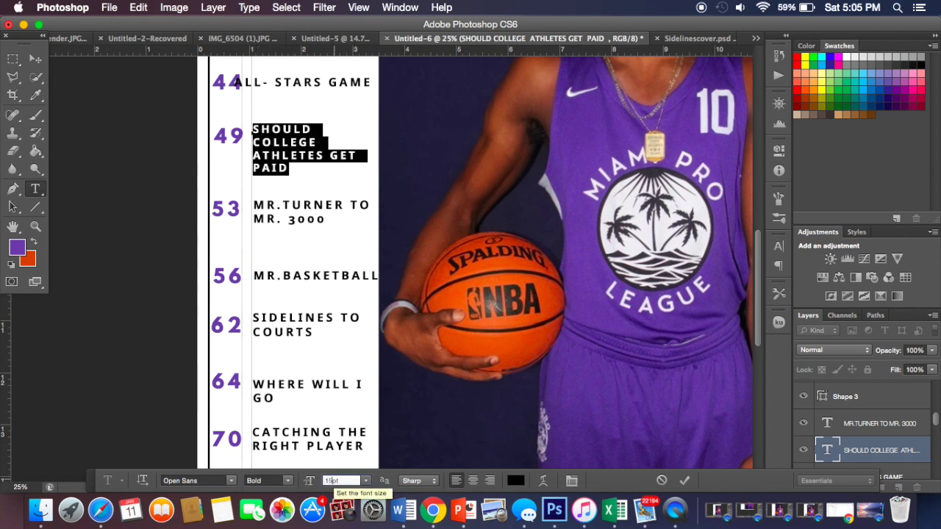
type("15.5")
key("Return")
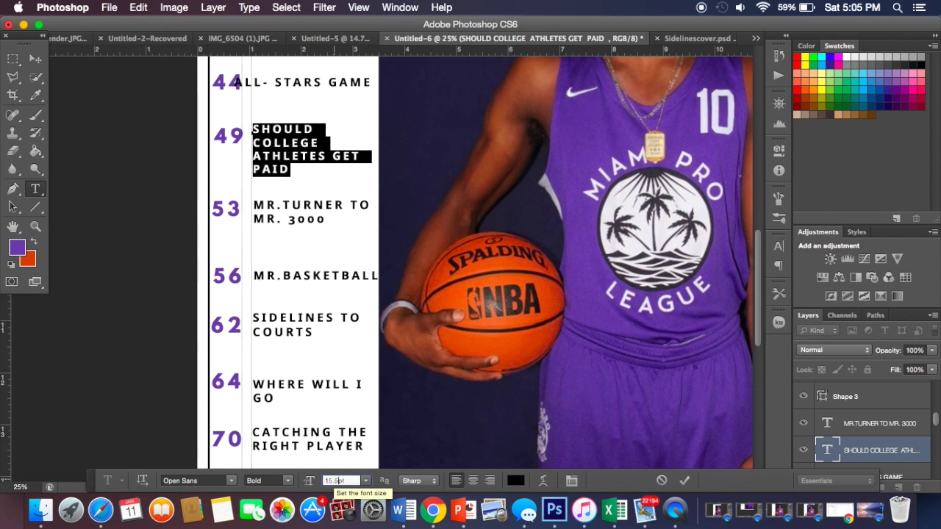
left_click(266, 158)
Step: Rewrap the title as SHOULD COLLEGE, with ATHLETES starting a new line
left_click(253, 142)
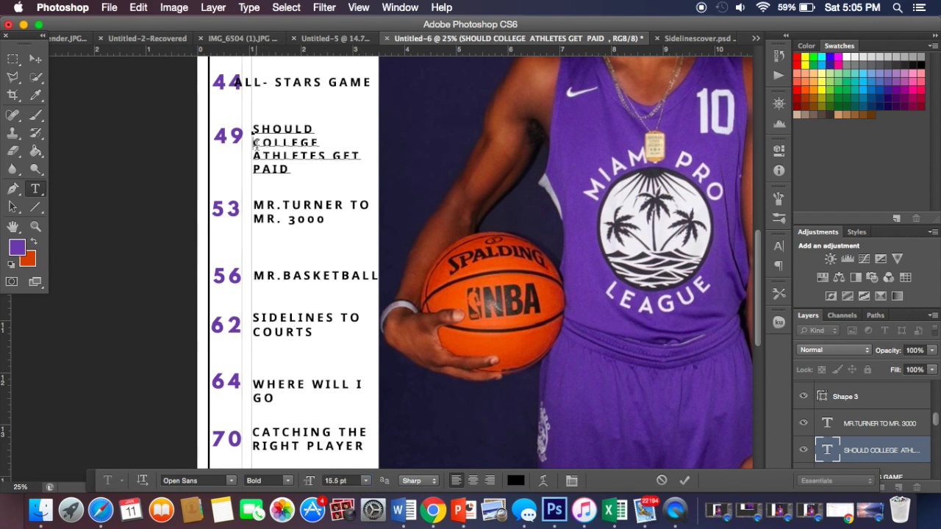
key("BackSpace")
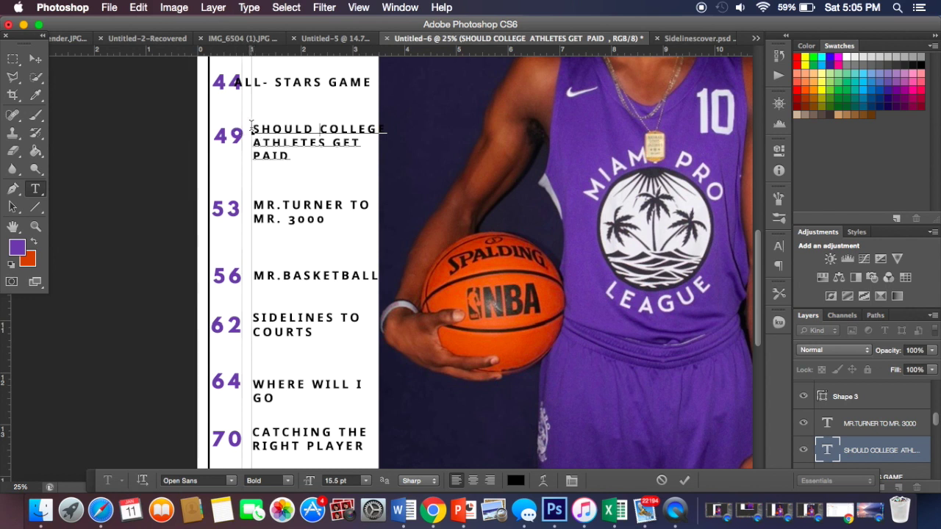
key("Return")
left_click(253, 155)
key("BackSpace")
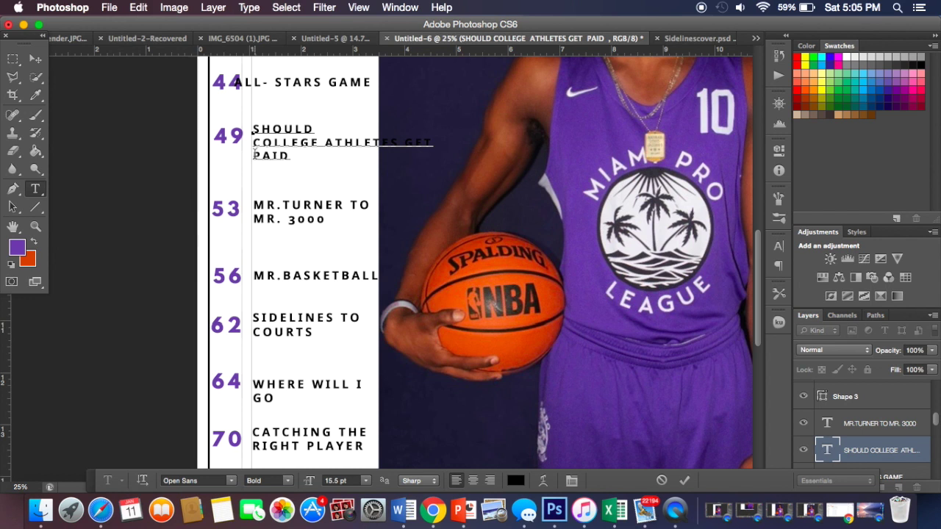
left_click(253, 143)
key("BackSpace")
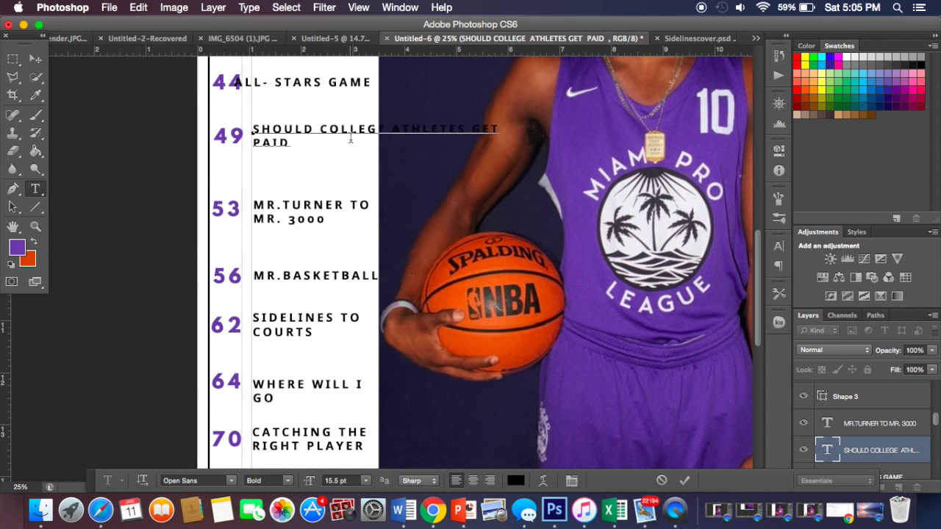
key("BackSpace")
left_click(389, 129)
key("Return")
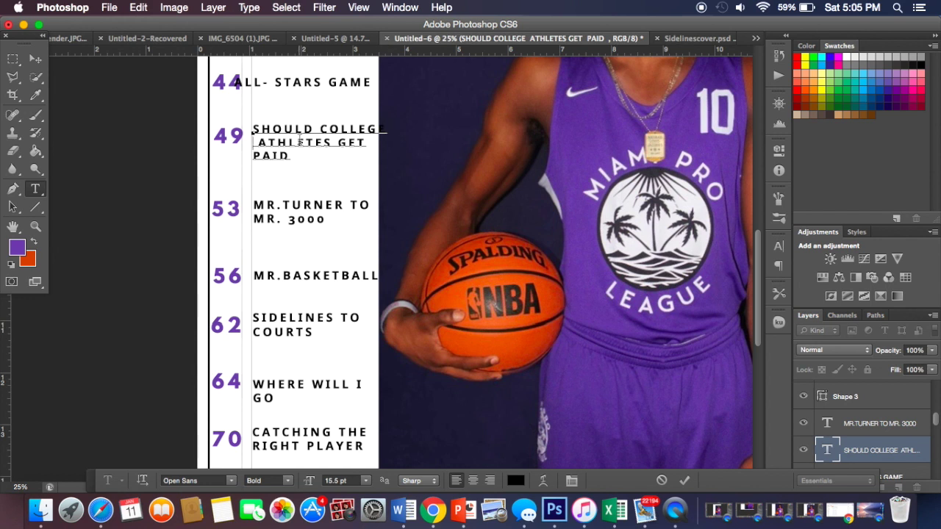
key("Delete")
Step: Try 15.4 pt for the college athletes title, then settle on 15 pt
left_click_drag(290, 156, 250, 126)
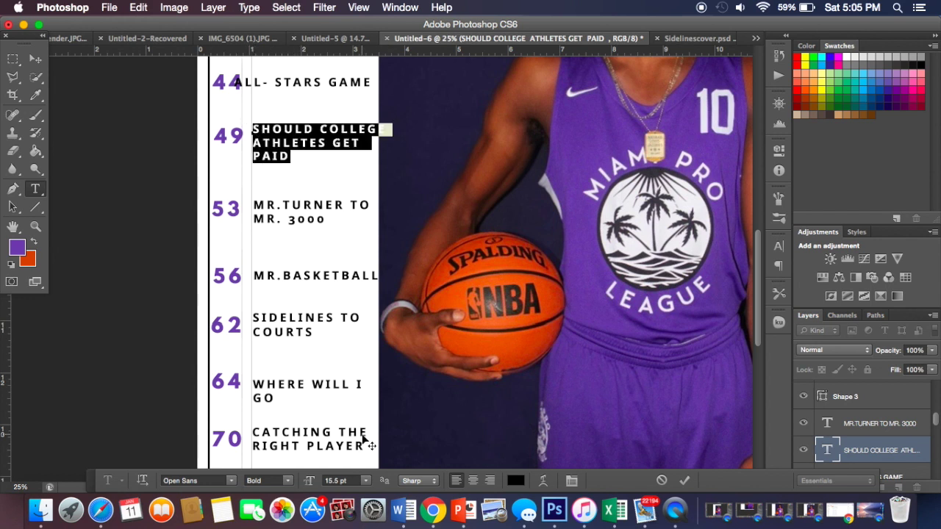
left_click(337, 481)
type("15")
key("Return")
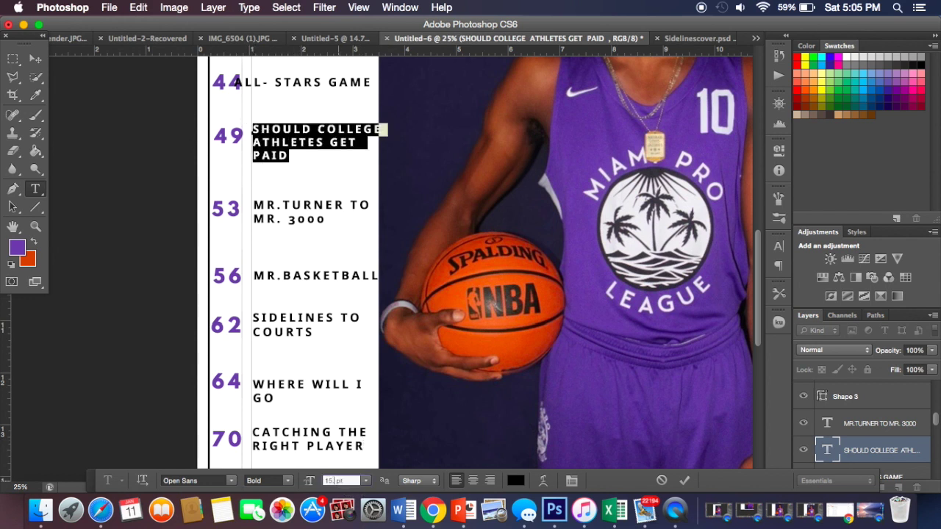
type("15.4")
key("Return")
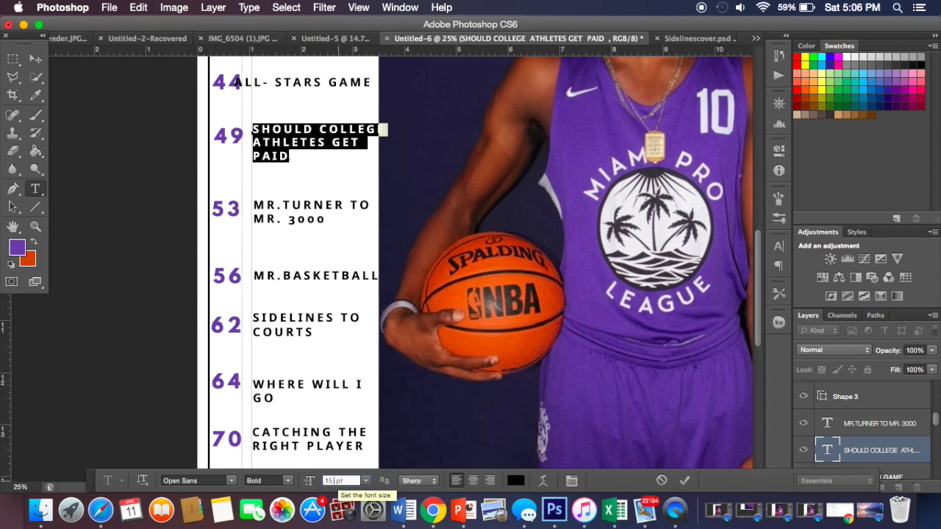
type("15")
key("Return")
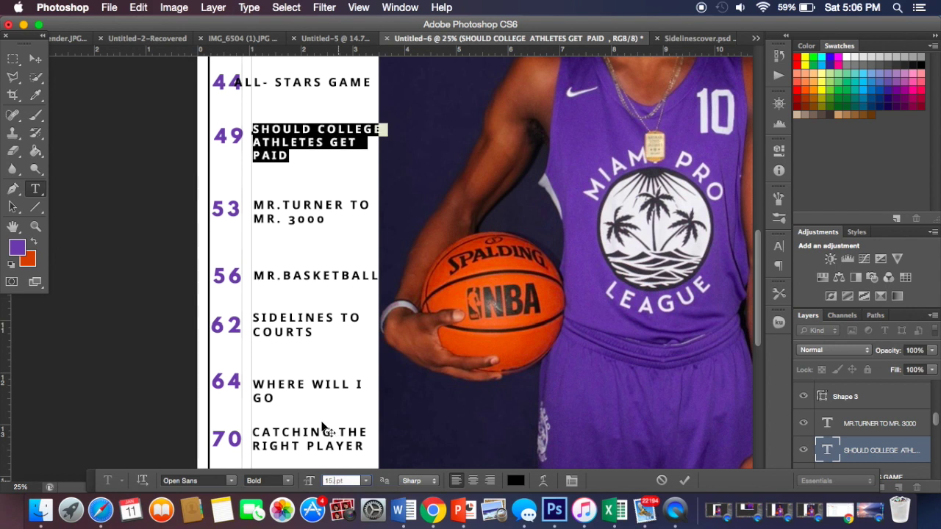
left_click(253, 155)
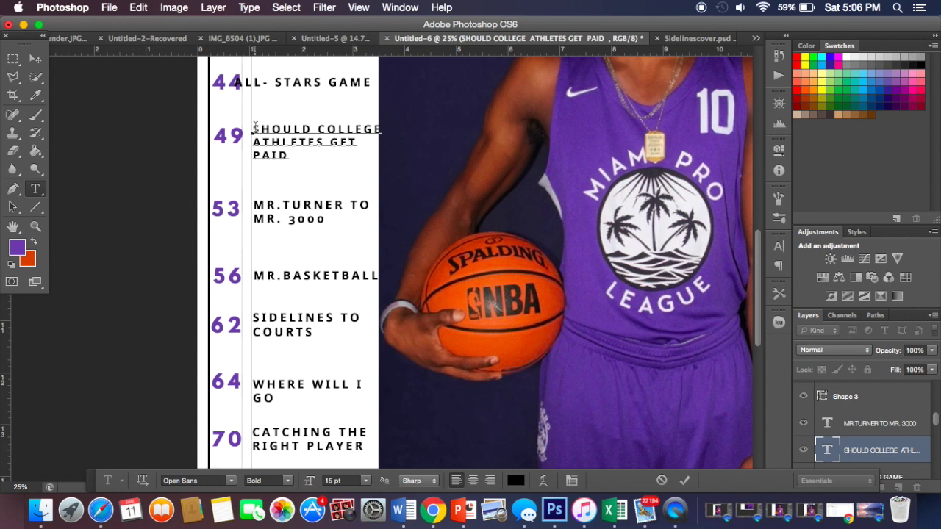
Step: Shrink the college athletes title to 14.9 pt and finish editing it
left_click_drag(293, 153, 251, 125)
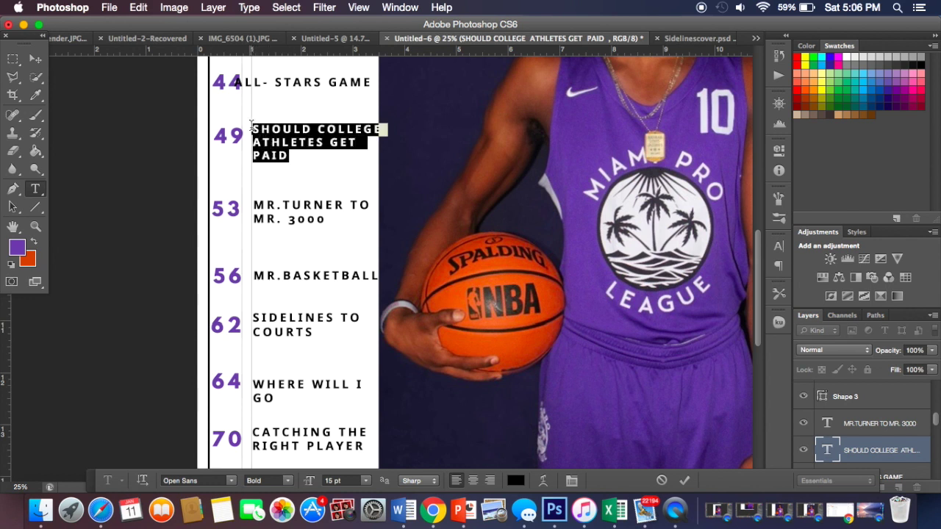
left_click(331, 482)
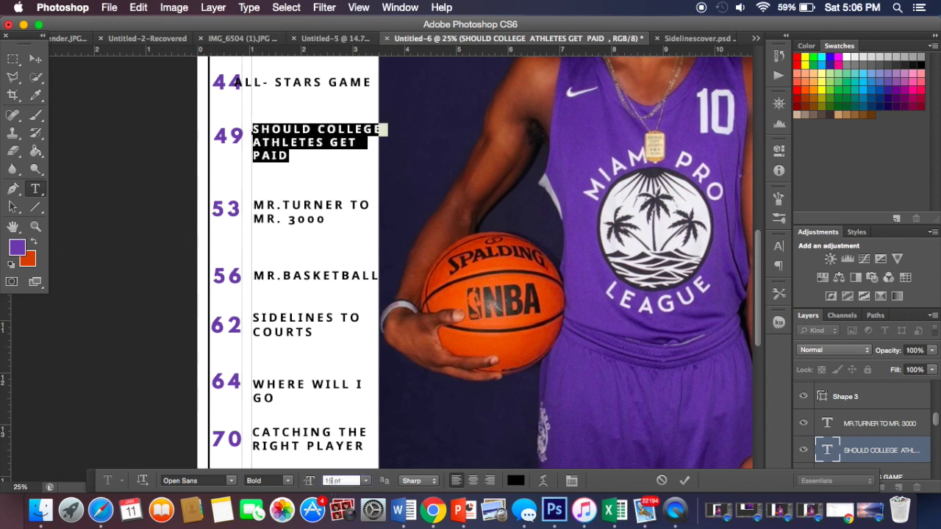
type("14.9")
key("Return")
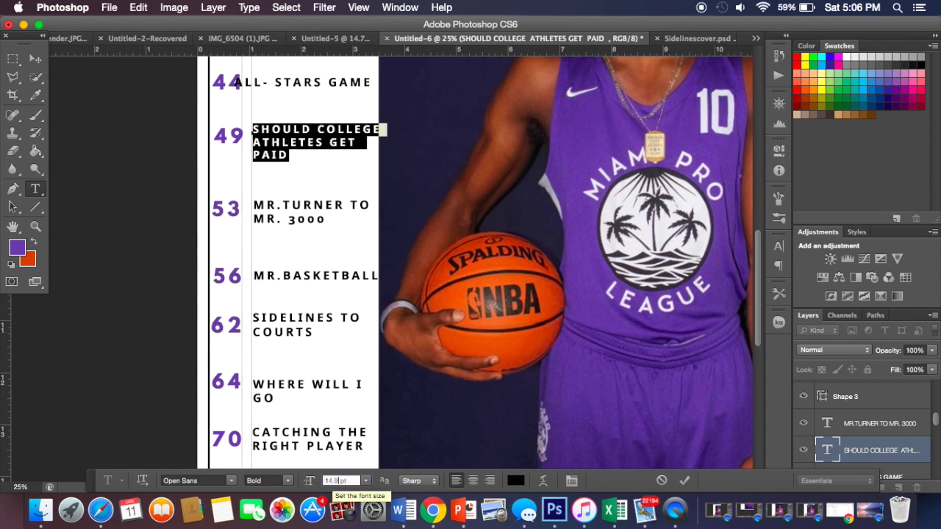
left_click(253, 175)
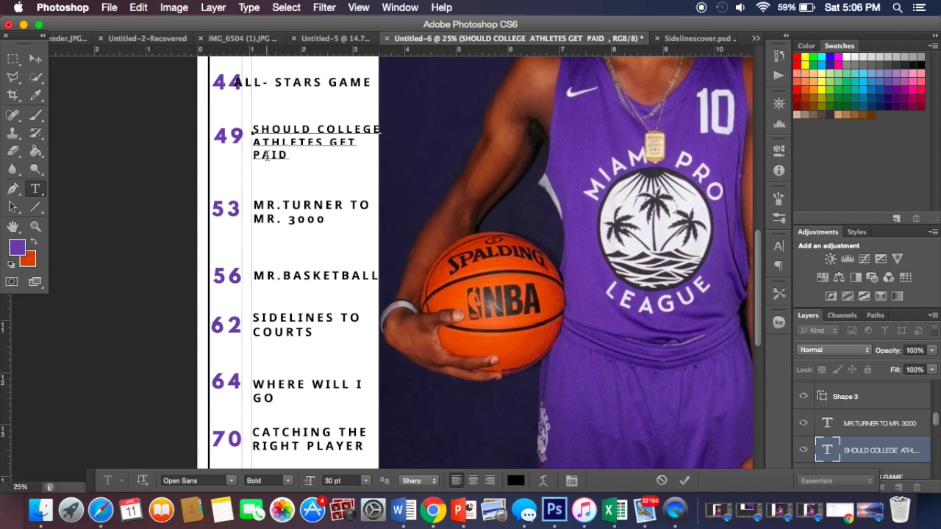
scroll(268, 156, "up", 2)
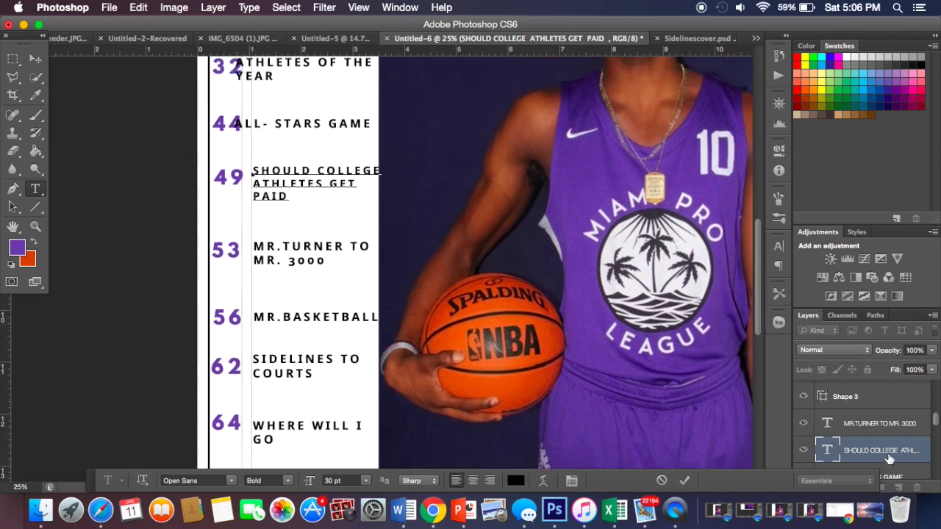
scroll(890, 458, "down", 2)
left_click(881, 428)
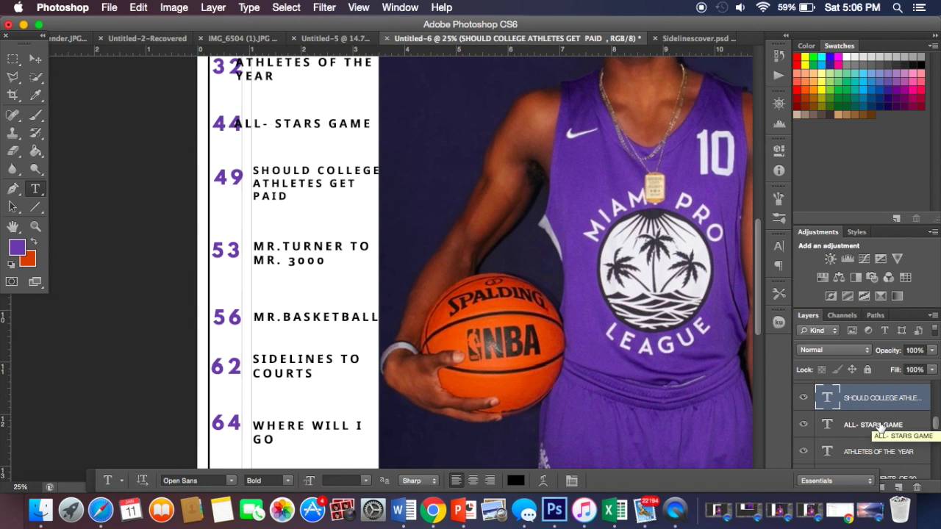
Step: Nudge the ALL- STARS GAME title right and wrap GAME onto its own line
left_click(881, 424)
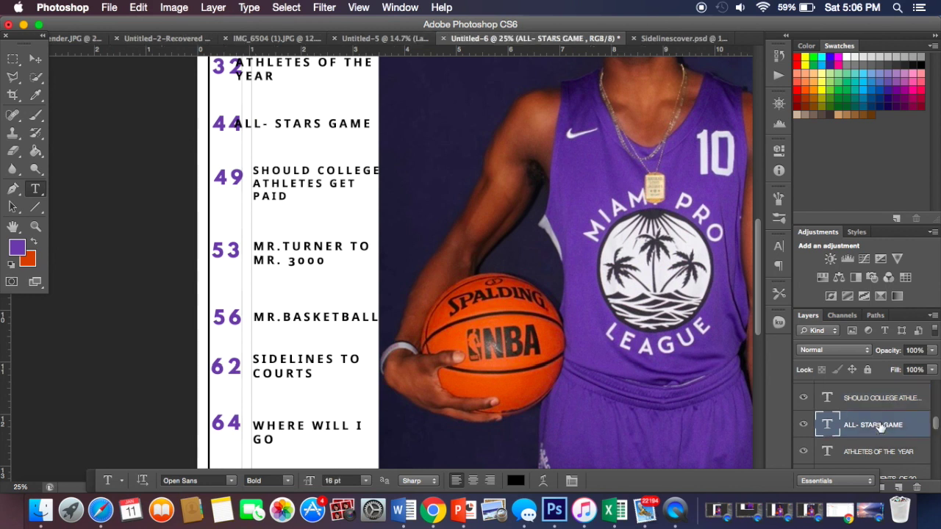
left_click(35, 59)
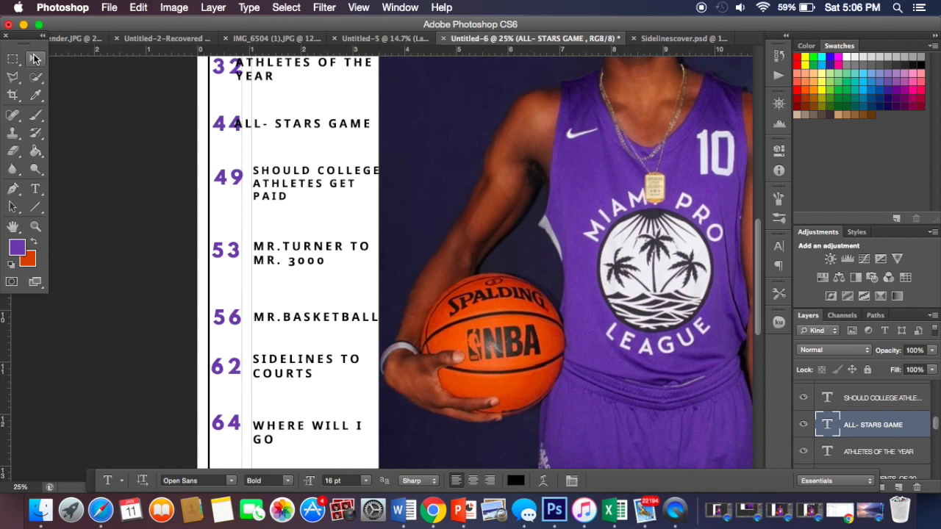
key("shift+Right")
key("shift+Right")
key("shift+Right")
key("shift+Right")
key("shift+Right")
key("shift+Right")
key("shift+Right")
key("shift+Right")
key("shift+Right")
key("shift+Right")
key("shift+Right")
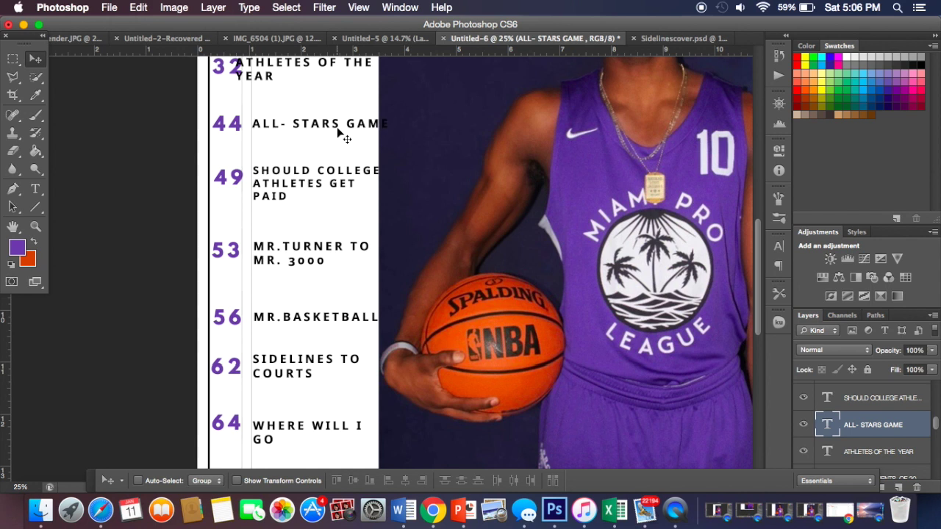
left_click(35, 189)
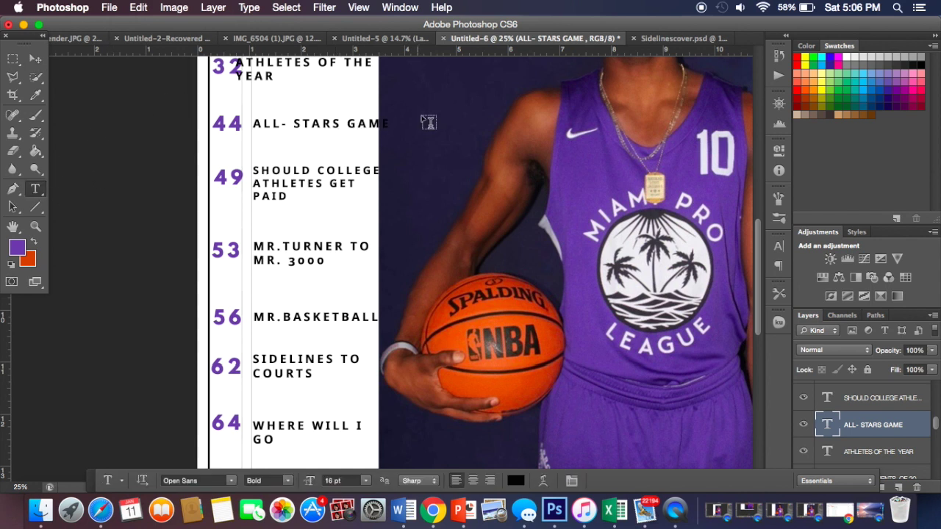
left_click(344, 123)
key("Return")
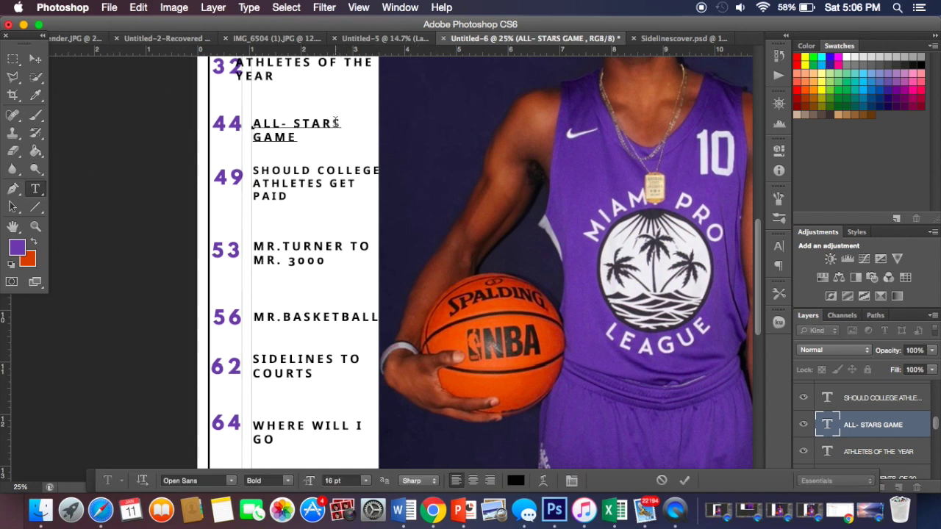
scroll(252, 101, "up", 2)
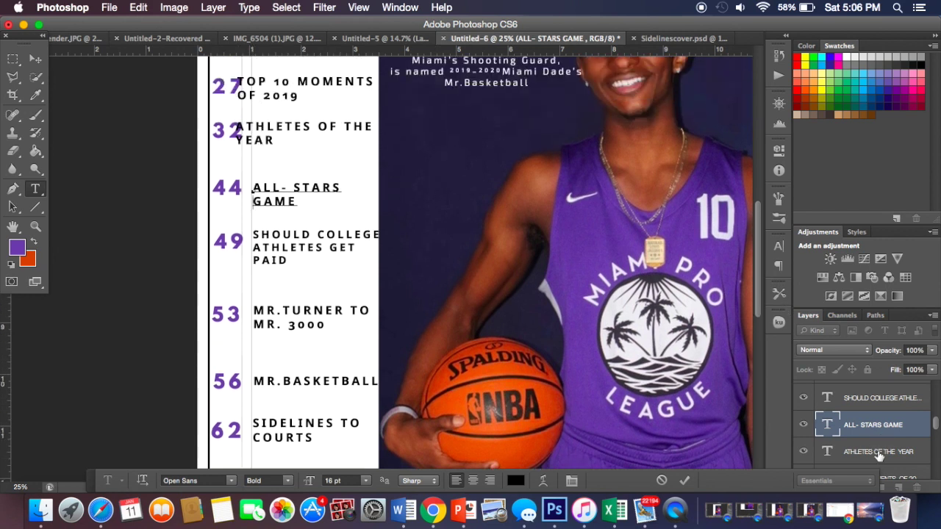
key("super+Return")
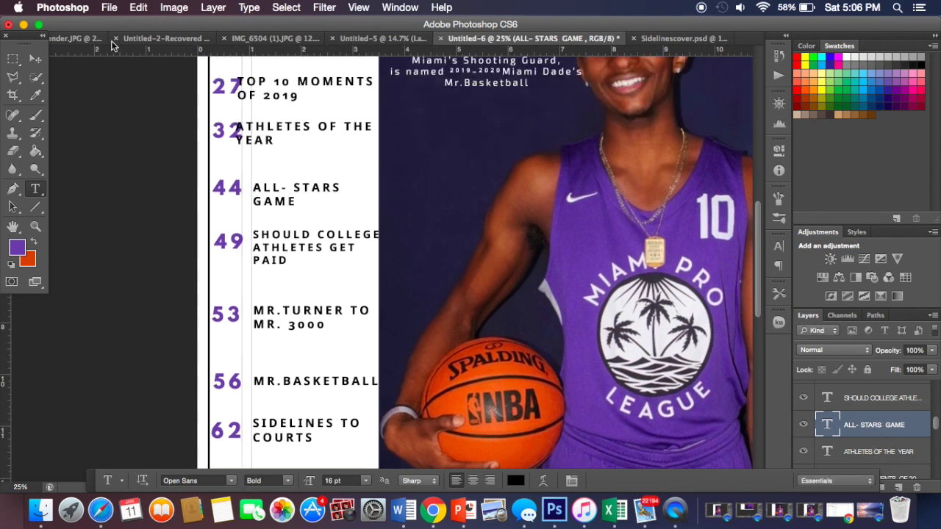
left_click(36, 61)
key("Right")
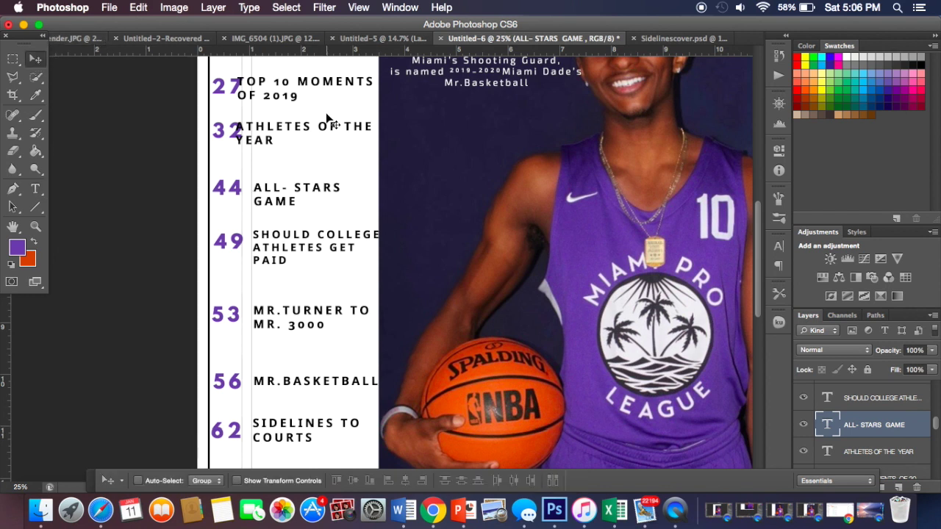
key("Left")
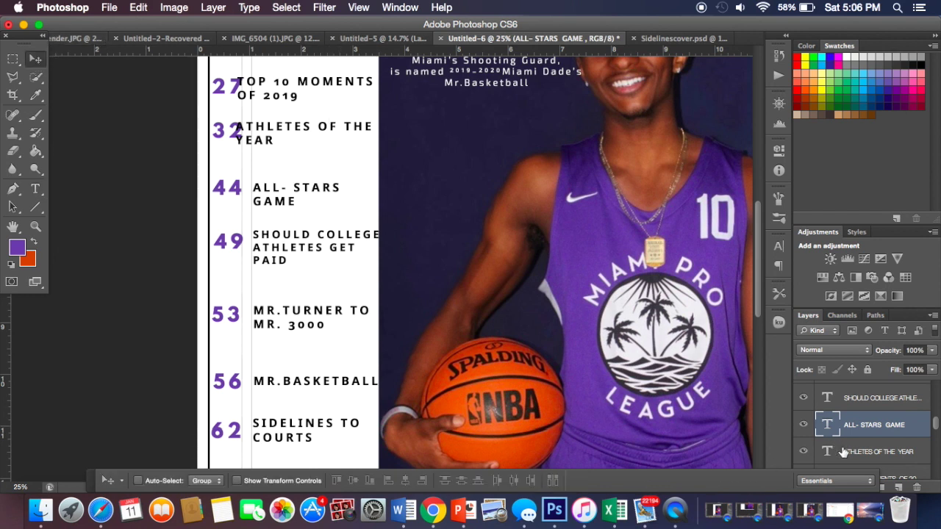
Step: Shift ATHLETES OF THE YEAR right into line and wrap it after OF
left_click(844, 453)
key("shift+Right")
key("shift+Right")
key("shift+Right")
key("shift+Right")
key("shift+Right")
key("shift+Right")
key("shift+Right")
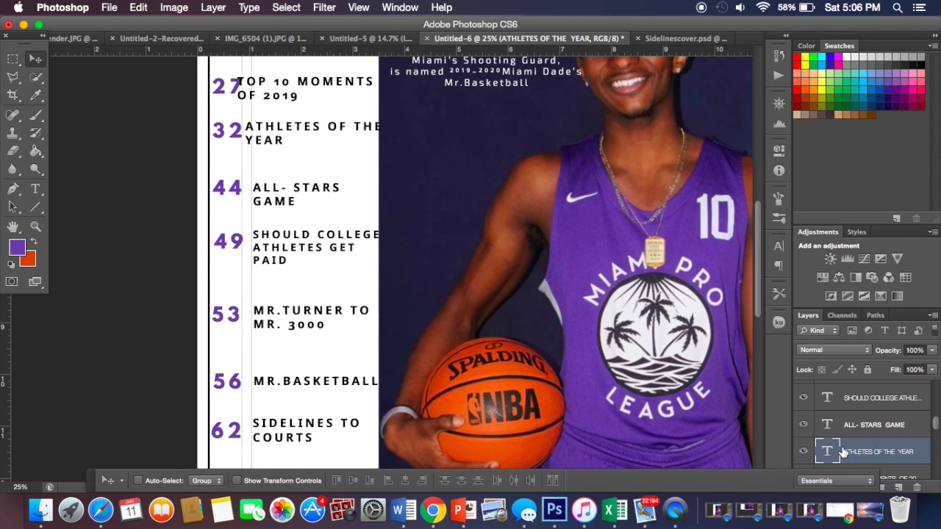
key("shift+Right")
key("shift+Right")
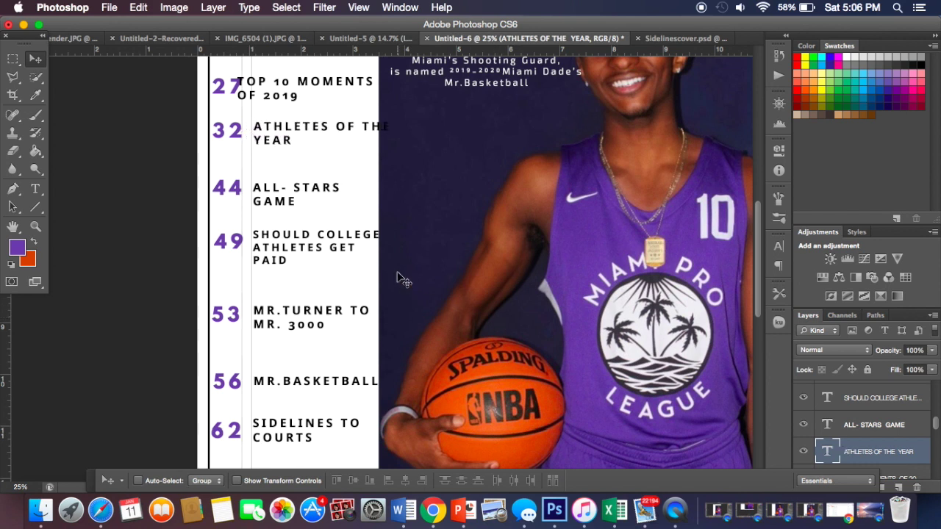
left_click(35, 188)
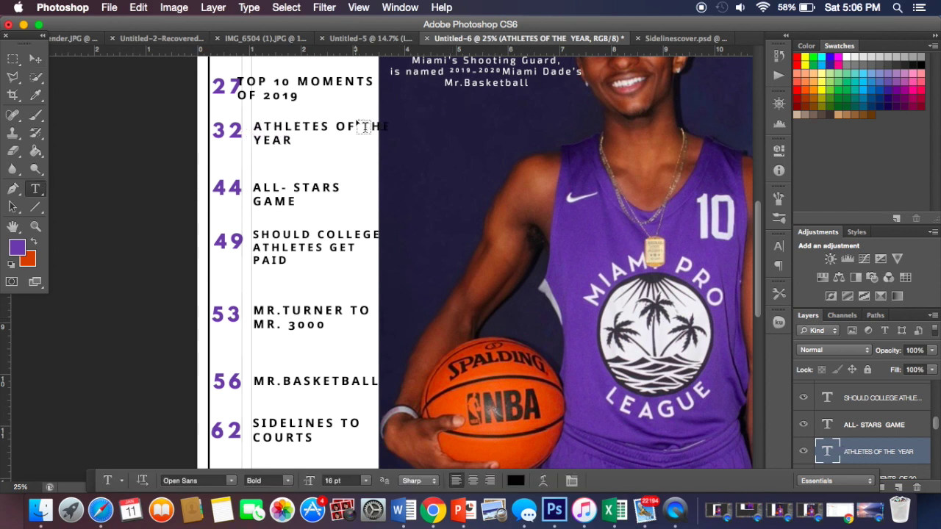
left_click(360, 121)
key("Return")
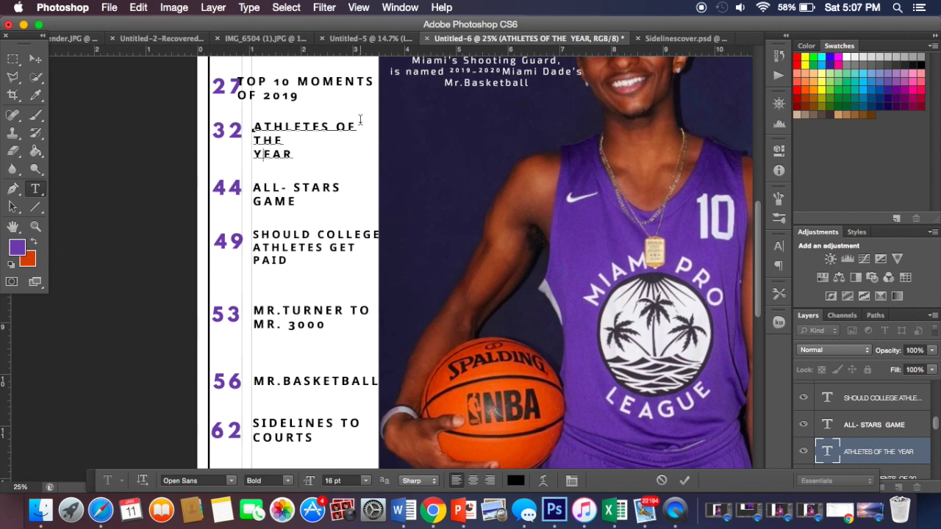
key("Delete")
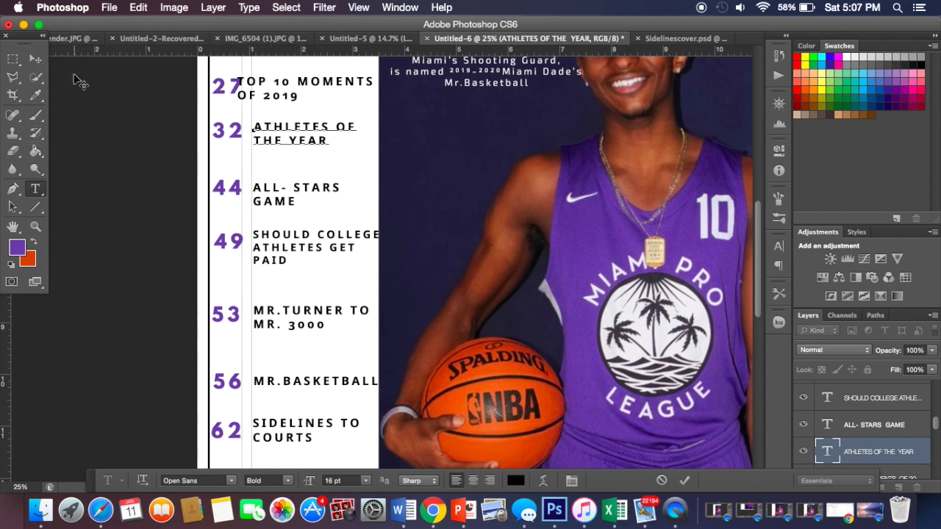
left_click(35, 58)
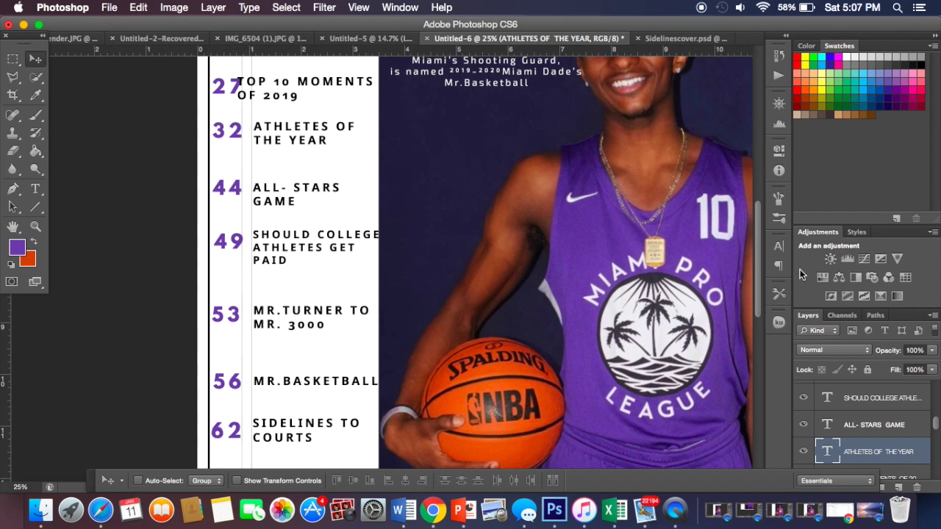
Step: Move TOP 10 MOMENTS OF 2019 right and wrap it as TOP 10 / MOMENTS OF / 2019
scroll(896, 422, "down", 2)
left_click(893, 428)
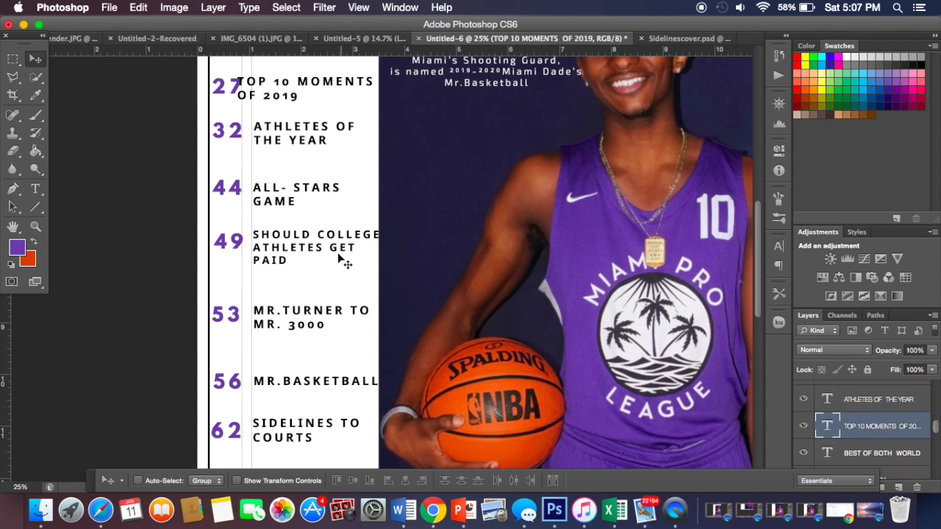
left_click_drag(276, 86, 281, 86)
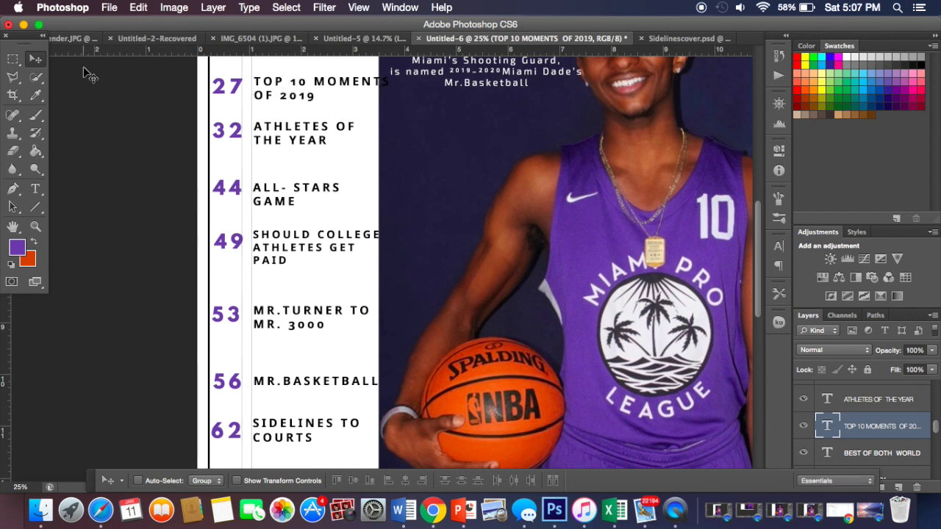
left_click(36, 189)
left_click(314, 82)
key("Return")
key("BackSpace")
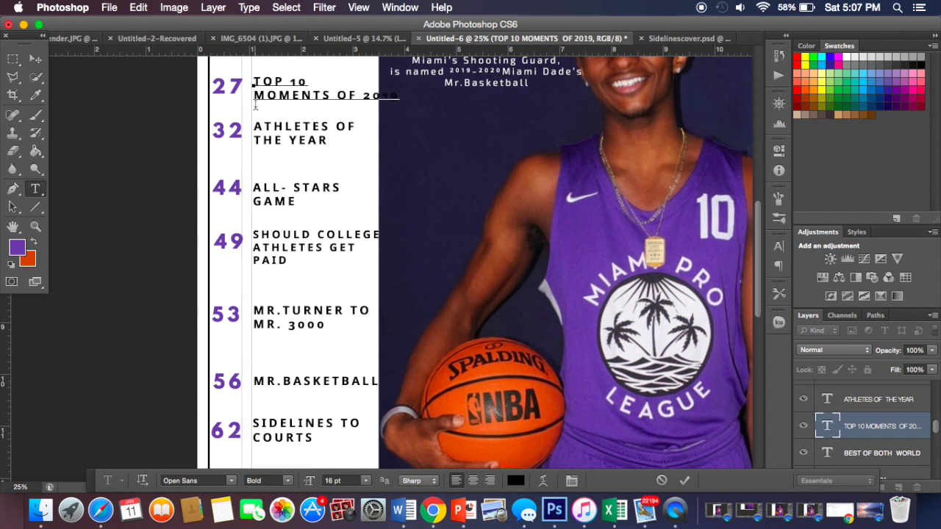
left_click(363, 94)
key("Return")
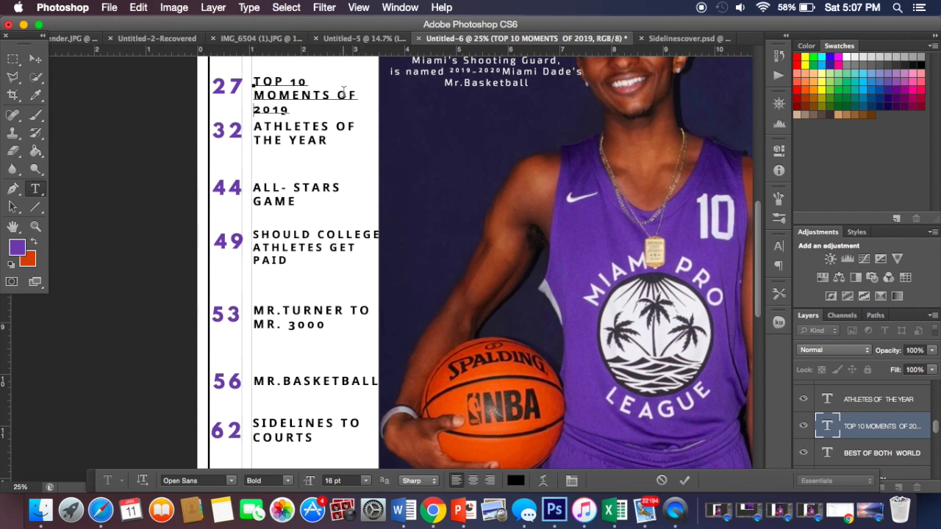
scroll(343, 91, "up", 2)
key("ctrl+Return")
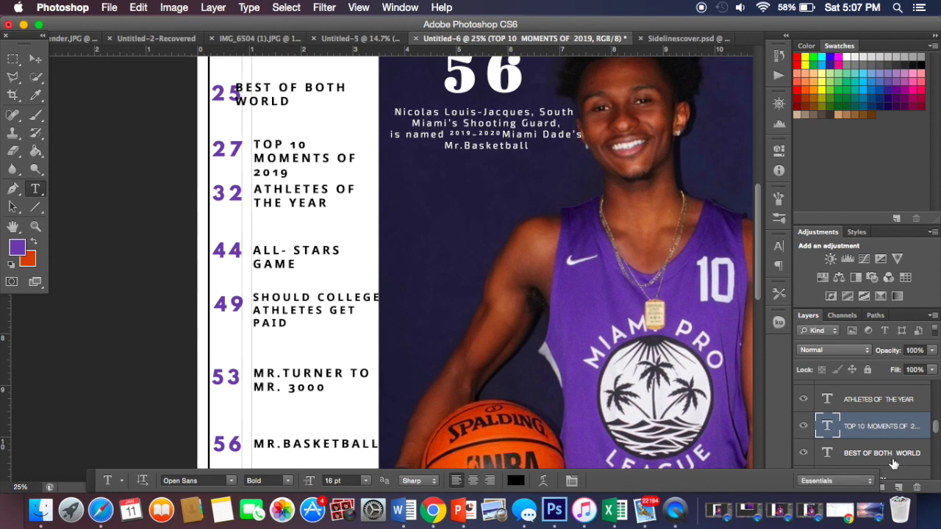
Step: Nudge the BEST OF BOTH WORLD title right into line with the other titles
left_click(888, 457)
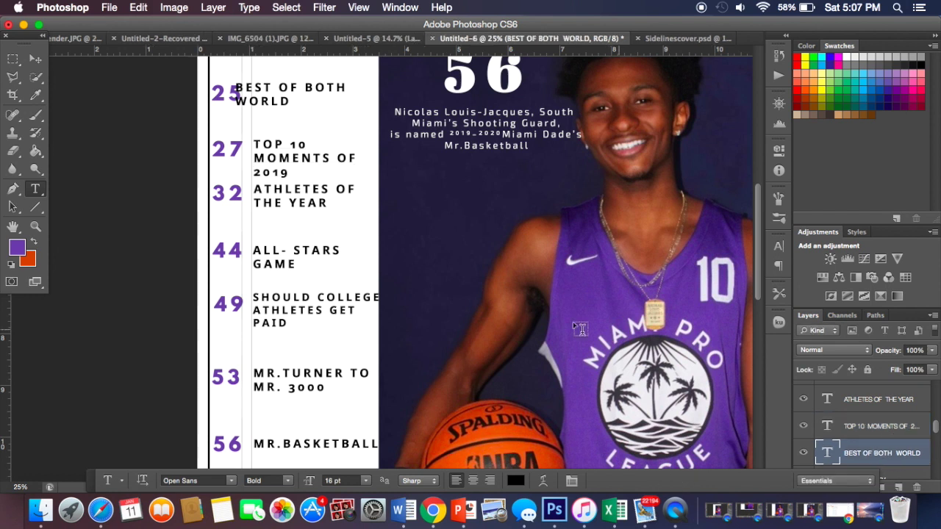
left_click(36, 59)
key("shift+Right")
key("shift+Right")
key("shift+Right")
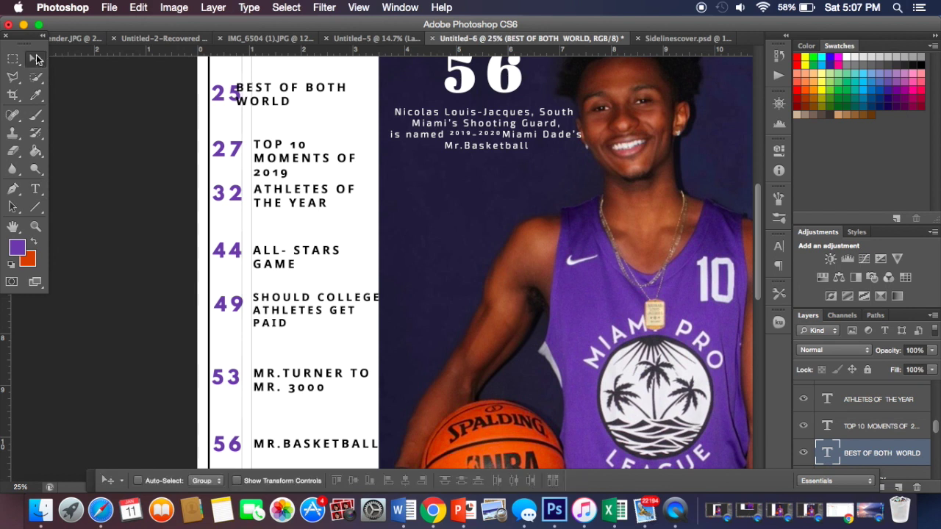
key("shift+Right")
key("shift+Right")
key("shift+Right")
key("shift+Right")
key("shift+Right")
key("shift+Right")
key("shift+Right")
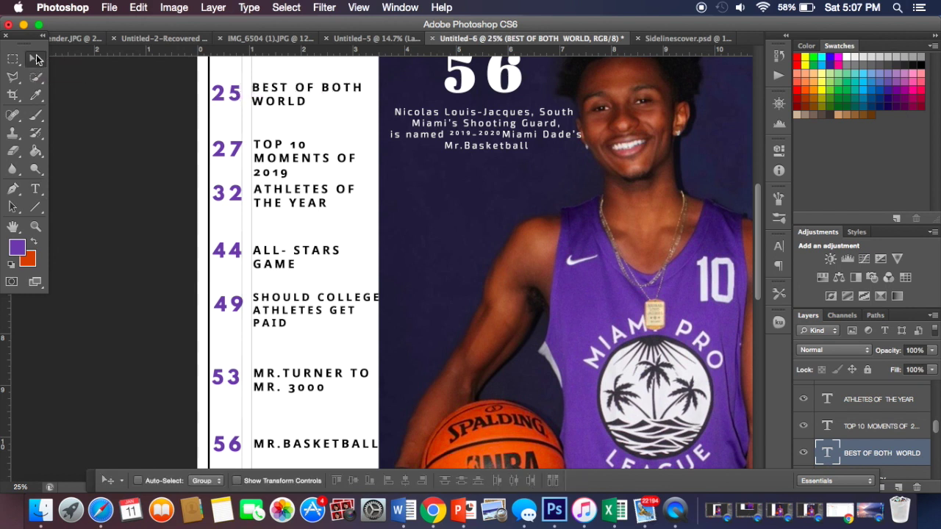
key("Right")
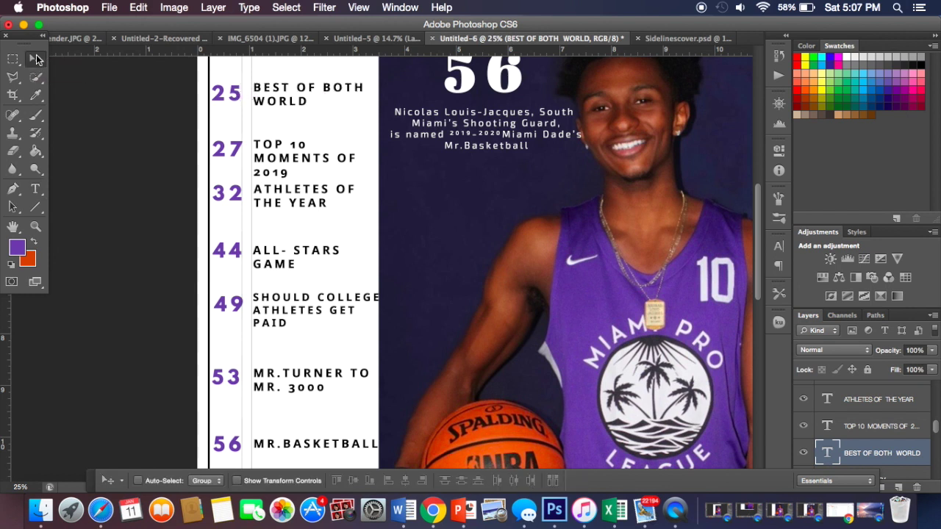
scroll(191, 95, "up", 5)
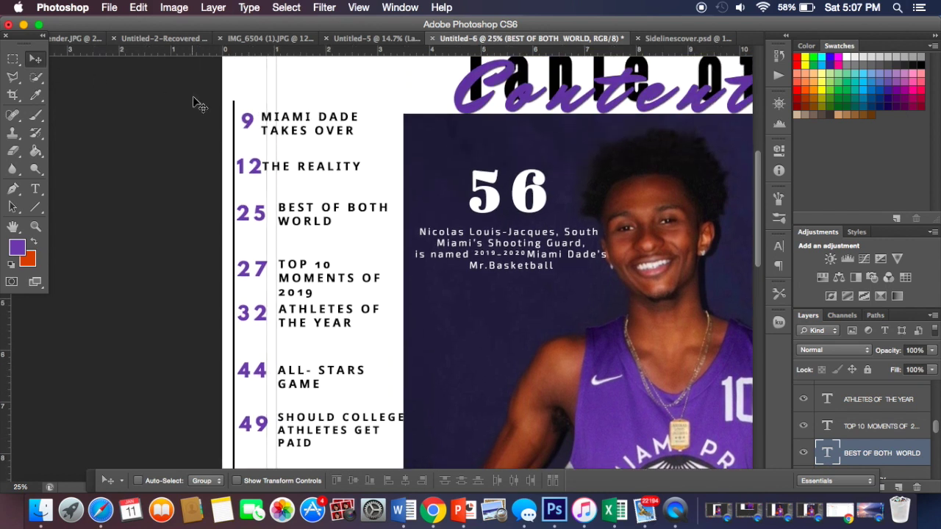
scroll(888, 440, "down", 2)
Step: Nudge THE REALITY title right into line with the other titles
left_click(888, 440)
key("shift+Right")
key("shift+Right")
key("shift+Right")
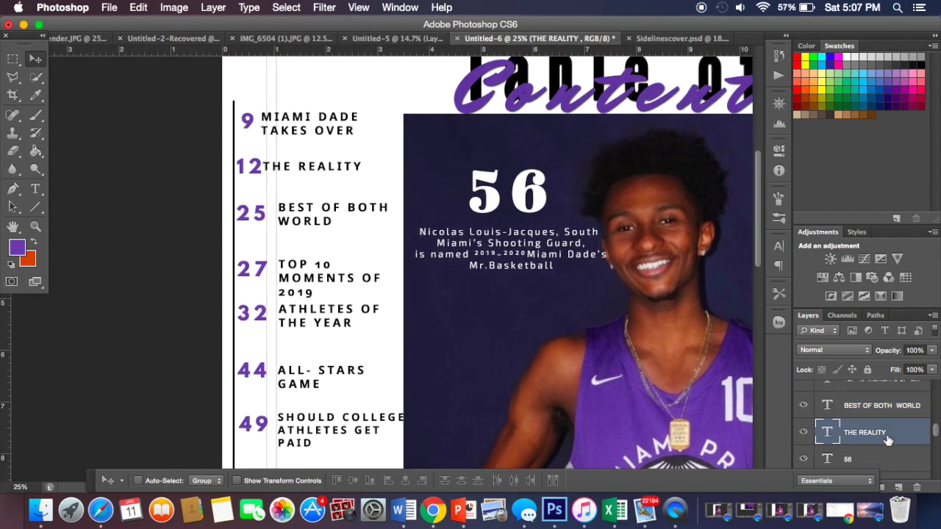
key("shift+Right")
key("shift+Right")
key("shift+Right")
key("shift+Right")
key("shift+Right")
key("shift+Right")
key("shift+Right")
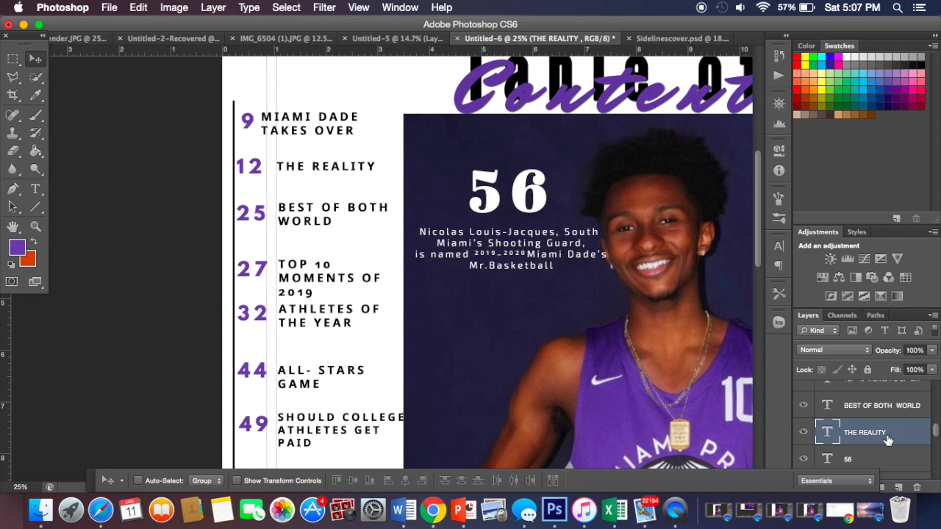
key("shift+Right")
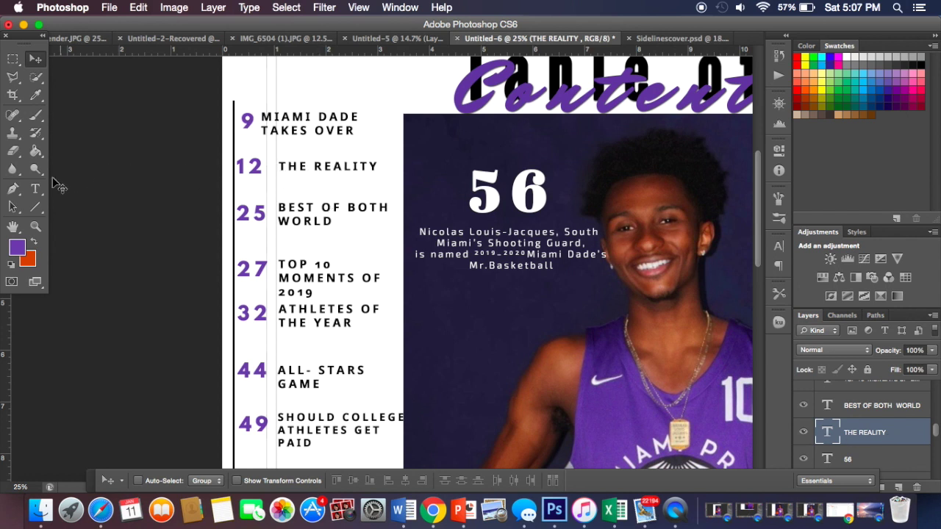
Step: Nudge the MIAMI DADE TAKES OVER title right into alignment
scroll(840, 426, "down", 5)
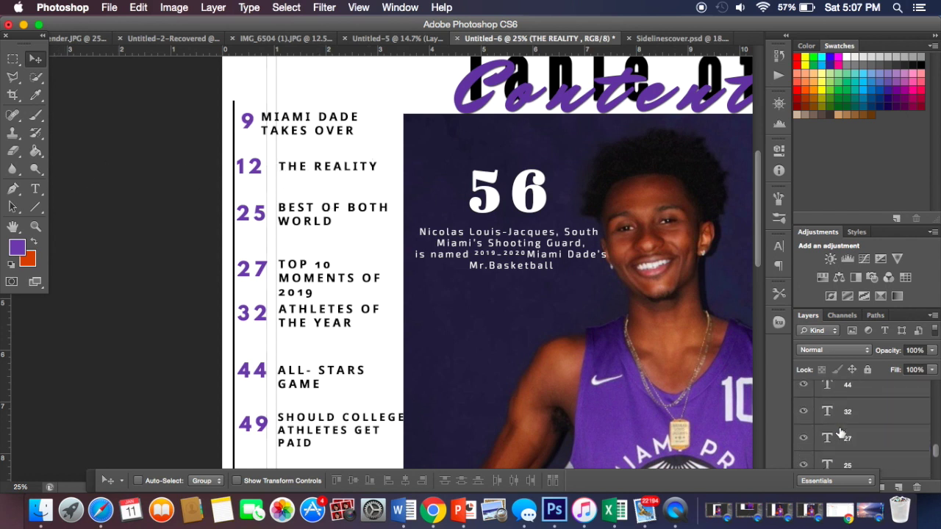
scroll(841, 432, "down", 2)
left_click(849, 397)
key("shift+Right")
key("shift+Right")
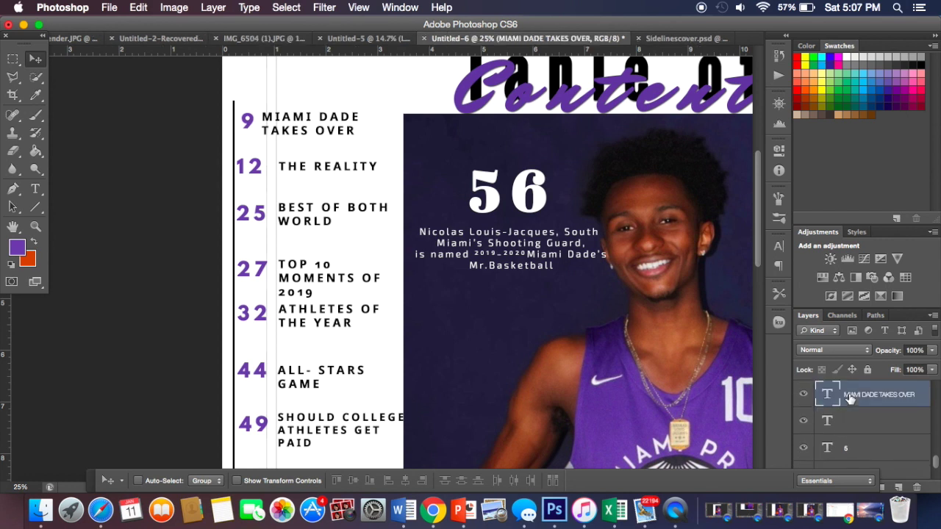
key("shift+Right")
key("shift+Right")
key("shift+Right")
key("shift+Right")
key("shift+Right")
key("shift+Right")
key("shift+Right")
key("shift+Right")
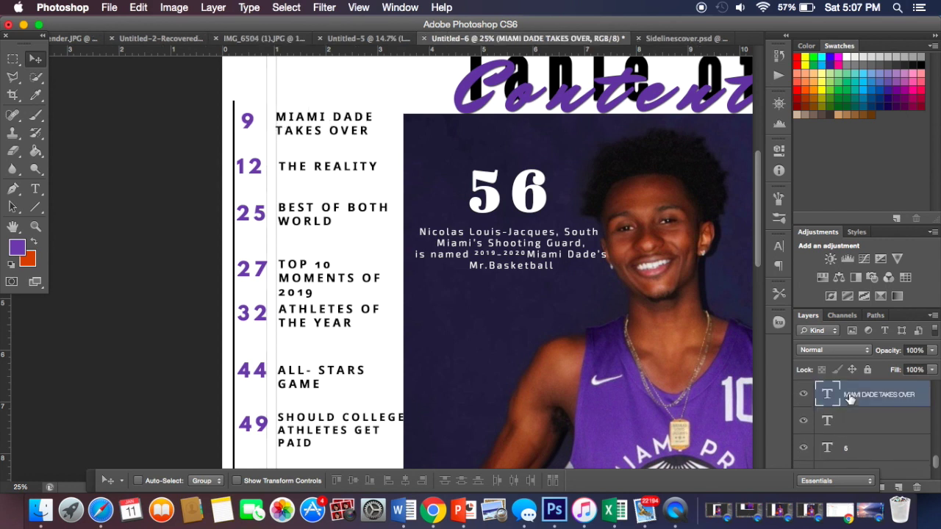
key("shift+Right")
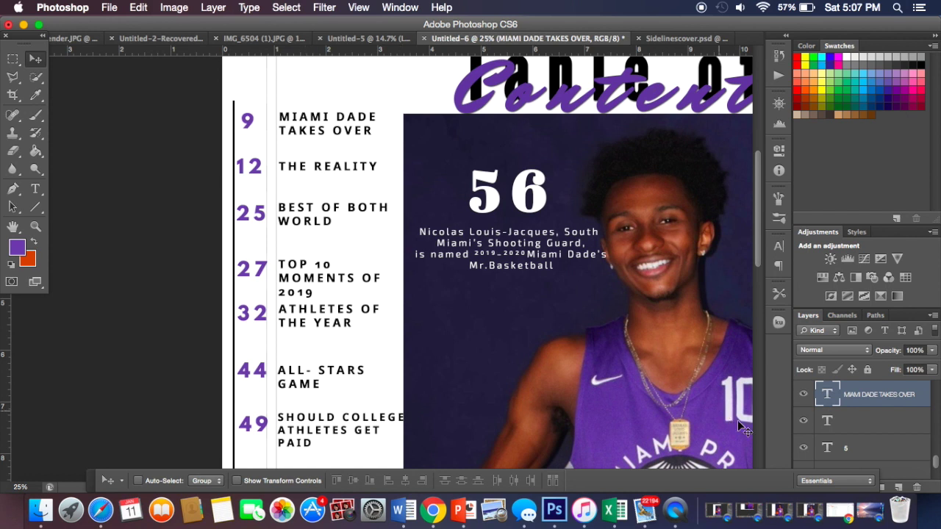
Step: Compare page numbers 9 and 12, nudging 12 one pixel right to align
scroll(726, 418, "down", 2)
scroll(852, 439, "down", 3)
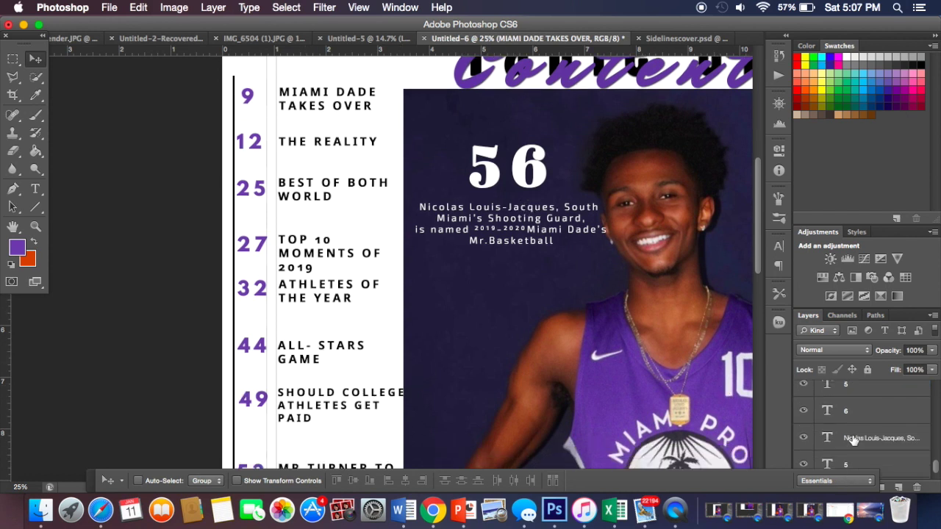
scroll(853, 440, "up", 5)
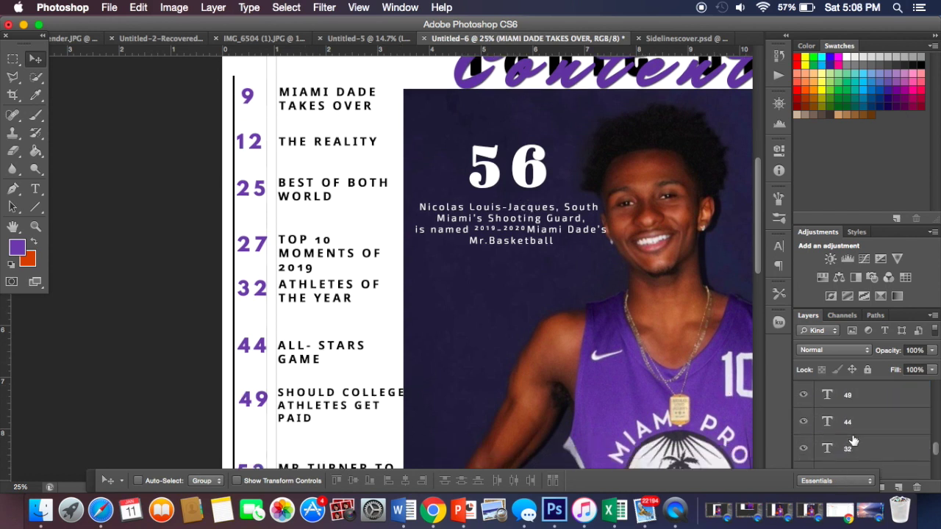
scroll(853, 440, "up", 3)
scroll(853, 440, "down", 6)
scroll(851, 440, "down", 5)
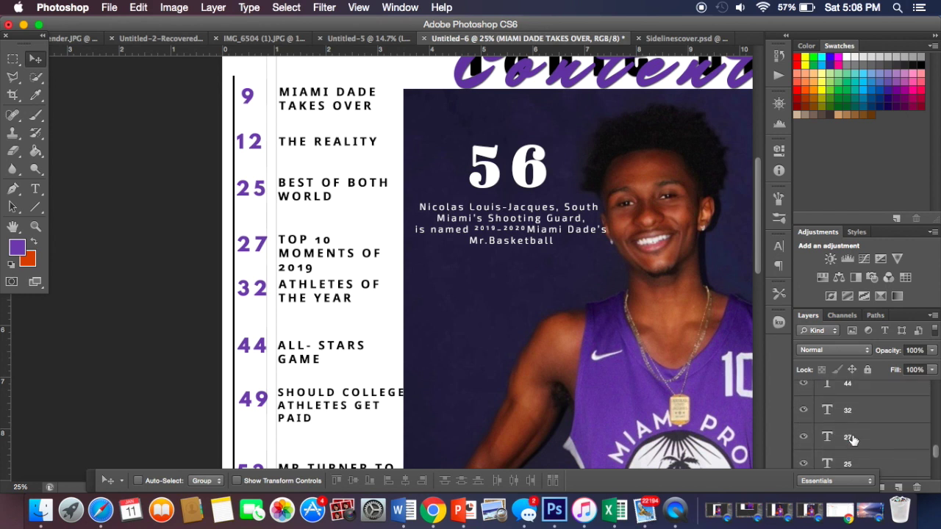
left_click(853, 435)
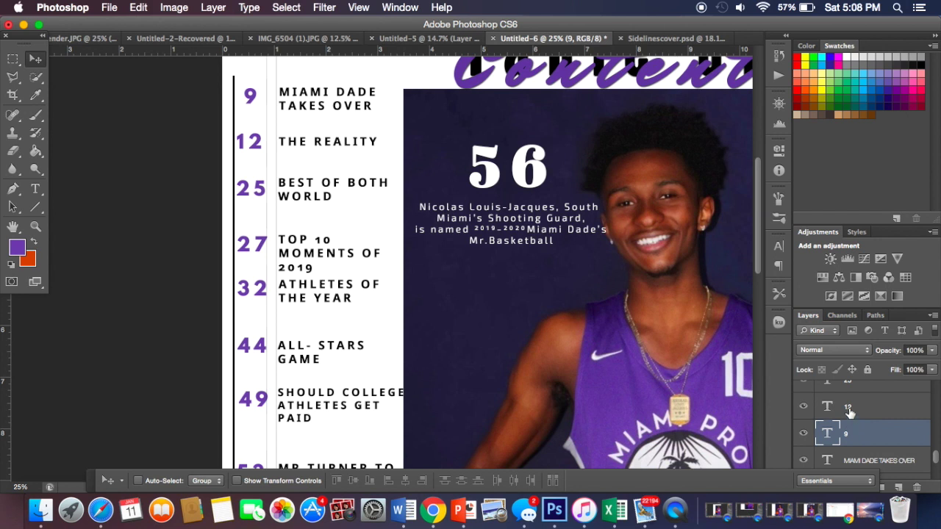
left_click(849, 413)
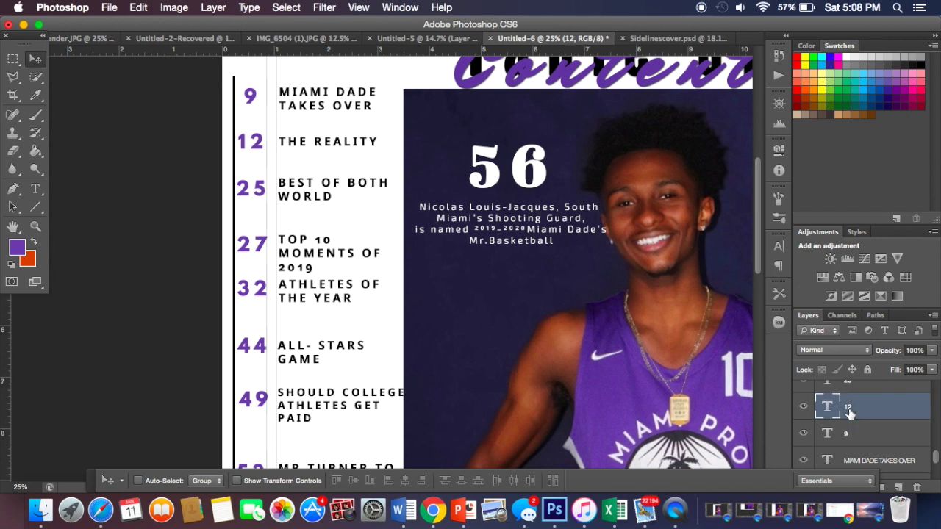
key("Right")
scroll(853, 413, "up", 1)
left_click(857, 414)
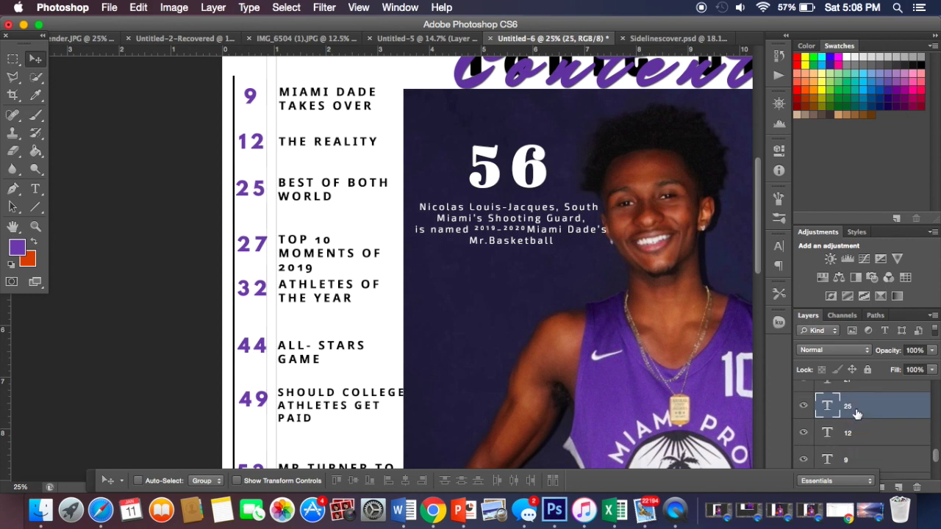
scroll(859, 388, "up", 1)
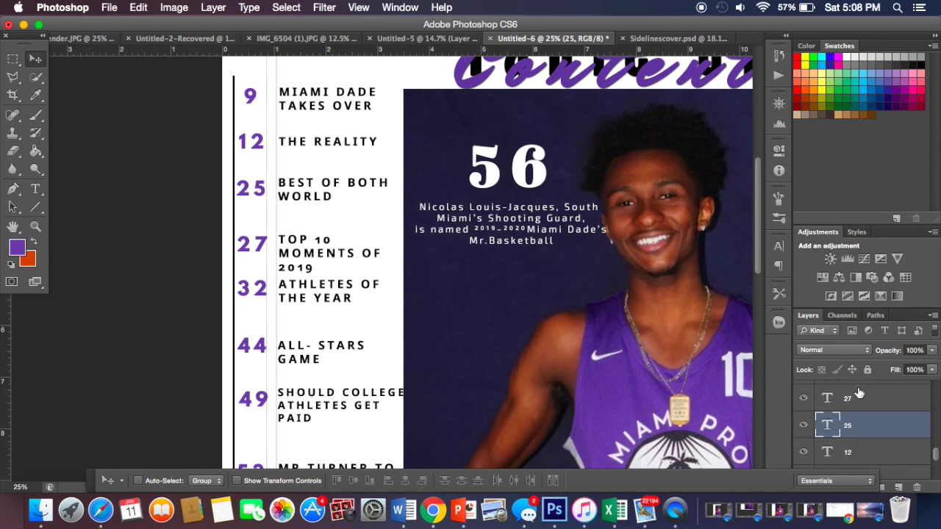